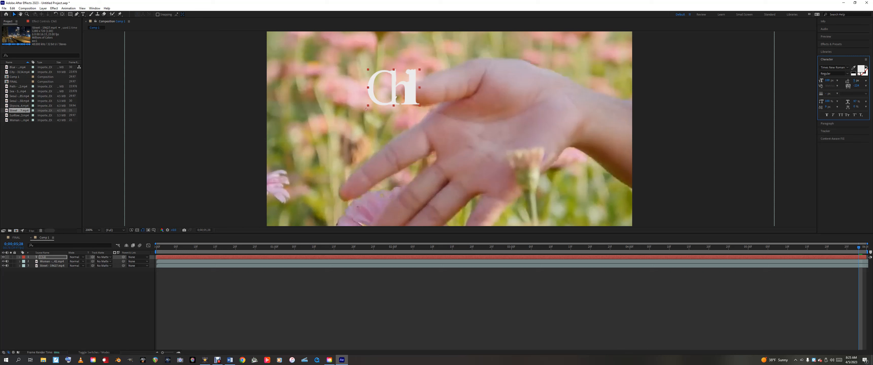
- Set the Chill text's leading to Auto and increase its tracking until the letters sit side by side without overlapping
{"action": "left_click", "coordinate": [865, 81]}
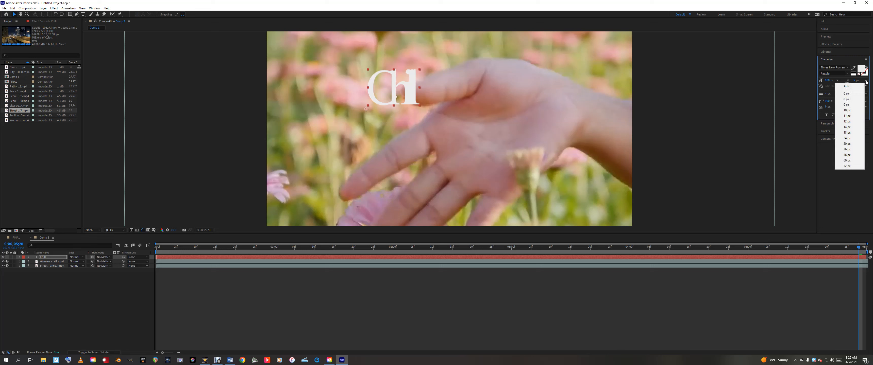
{"action": "left_click", "coordinate": [851, 87]}
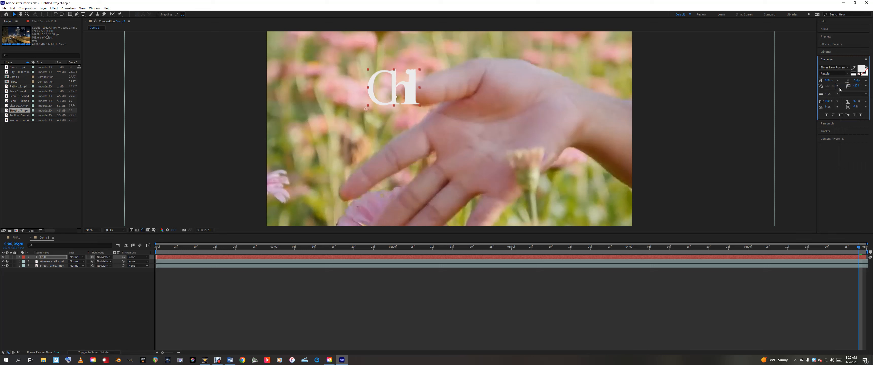
{"action": "left_click_drag", "start_coordinate": [848, 85], "coordinate": [866, 86]}
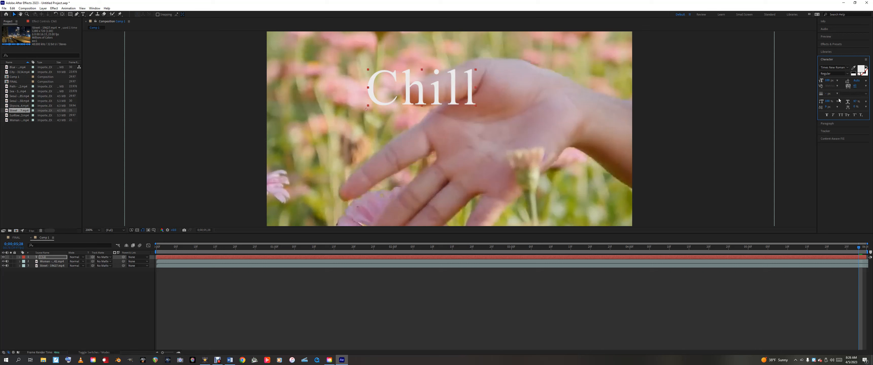
{"action": "left_click_drag", "start_coordinate": [855, 86], "coordinate": [831, 86]}
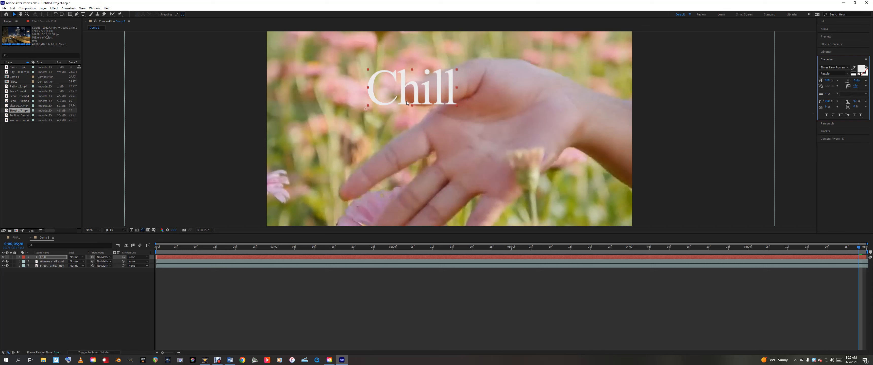
- Scale up and reposition the Chill text until the word spans nearly the full width of the frame
{"action": "left_click_drag", "start_coordinate": [402, 105], "coordinate": [344, 100]}
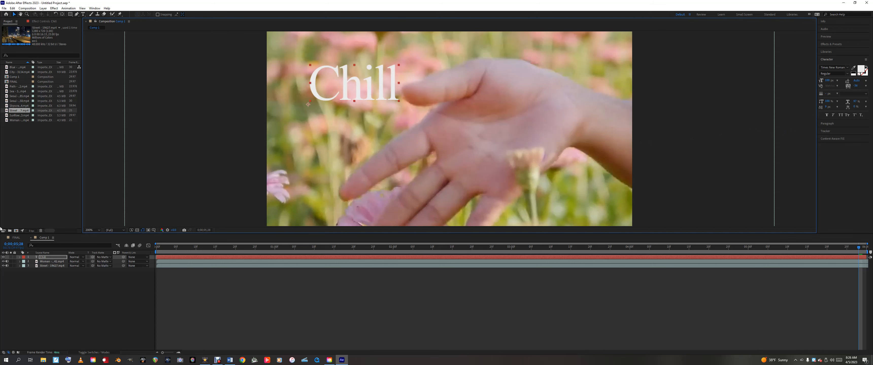
{"action": "left_click", "coordinate": [19, 258]}
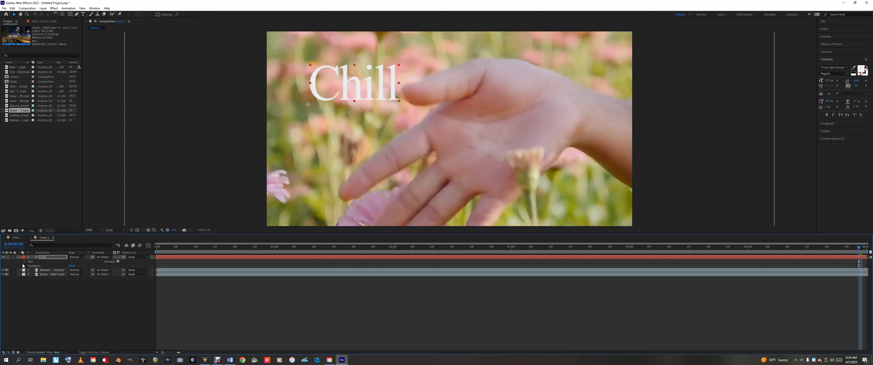
{"action": "left_click", "coordinate": [24, 266]}
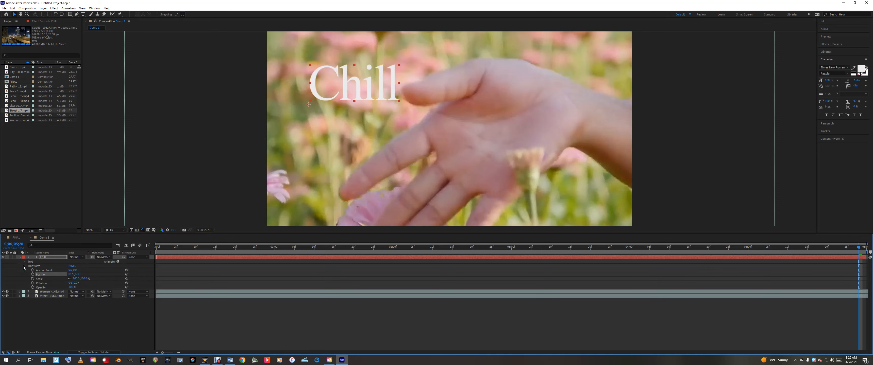
{"action": "left_click_drag", "start_coordinate": [76, 279], "coordinate": [132, 278]}
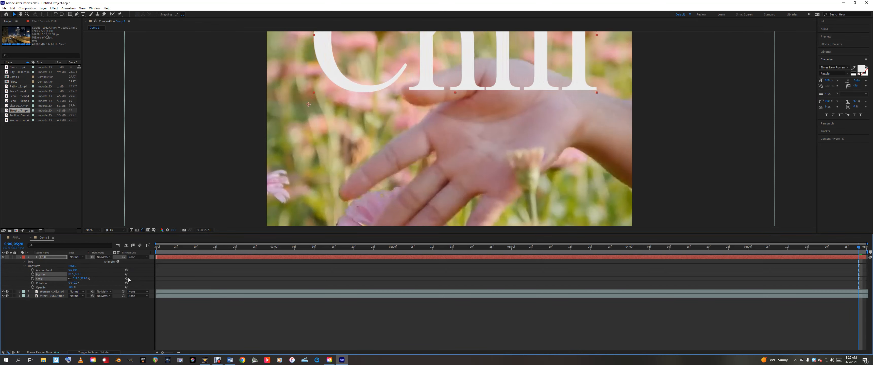
{"action": "left_click_drag", "start_coordinate": [420, 73], "coordinate": [406, 159]}
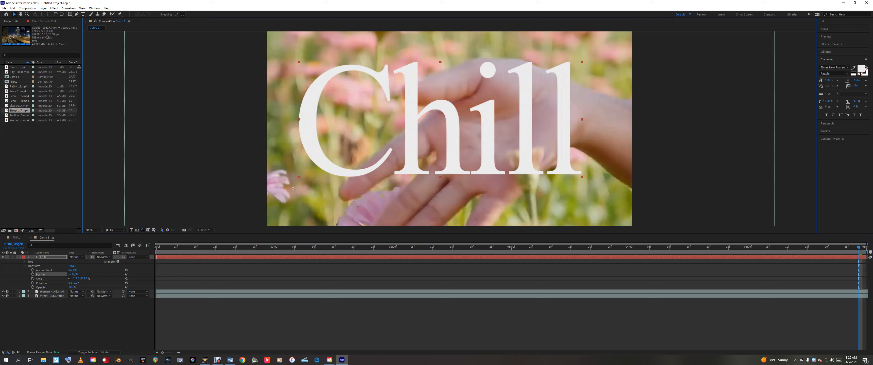
{"action": "left_click_drag", "start_coordinate": [80, 279], "coordinate": [150, 279]}
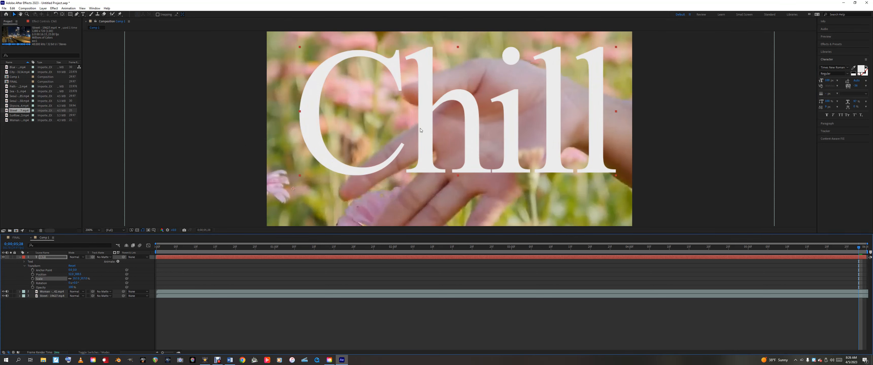
{"action": "left_click_drag", "start_coordinate": [420, 129], "coordinate": [397, 146]}
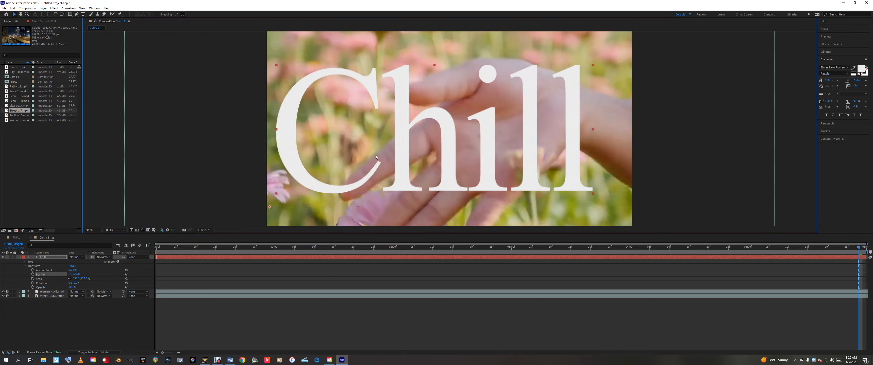
{"action": "left_click_drag", "start_coordinate": [72, 279], "coordinate": [154, 279]}
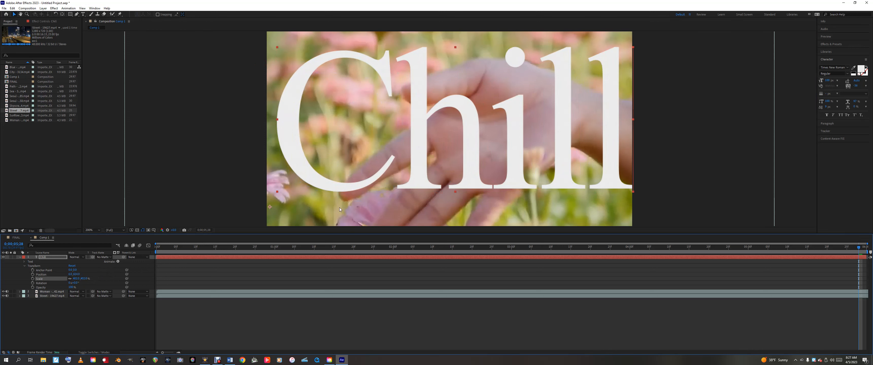
{"action": "mouse_move", "coordinate": [417, 158]}
{"action": "left_mouse_down"}
{"action": "mouse_move", "coordinate": [403, 161]}
{"action": "mouse_move", "coordinate": [413, 164]}
{"action": "left_mouse_up"}
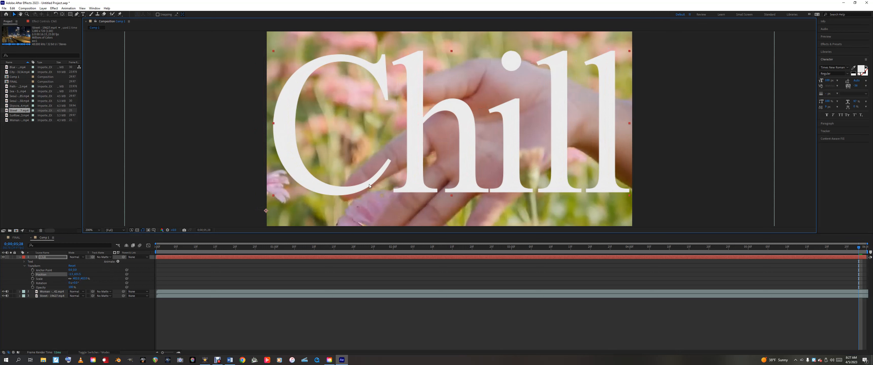
{"action": "left_click", "coordinate": [20, 257]}
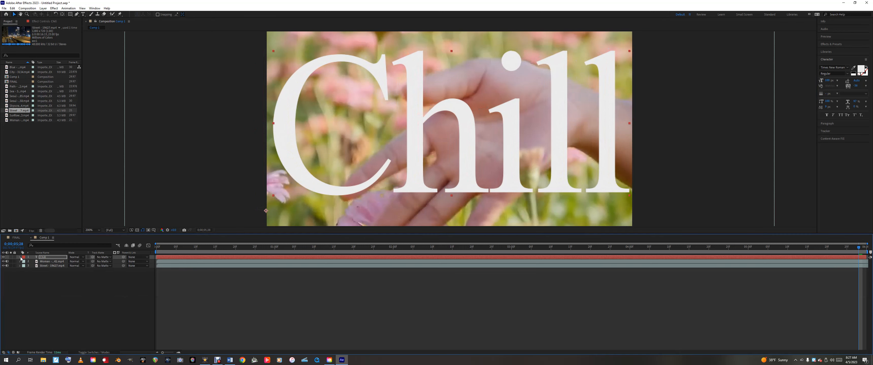
- Toggle the visibility of the Woman video and Chill text layers to examine how the layers are stacked
{"action": "left_click", "coordinate": [43, 266]}
{"action": "left_click", "coordinate": [3, 262]}
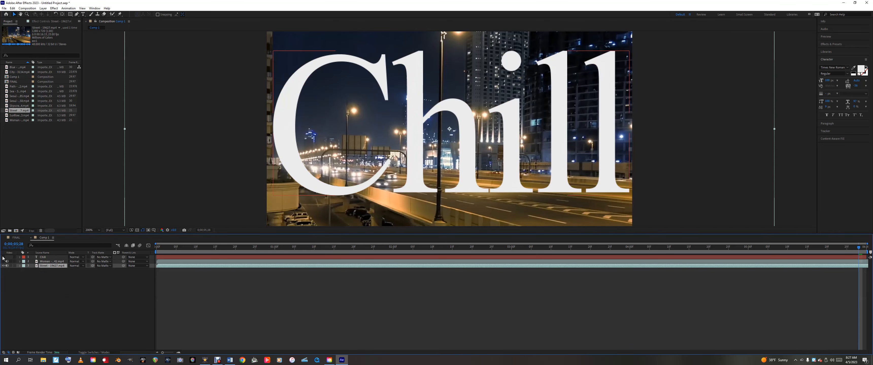
{"action": "left_click", "coordinate": [3, 258]}
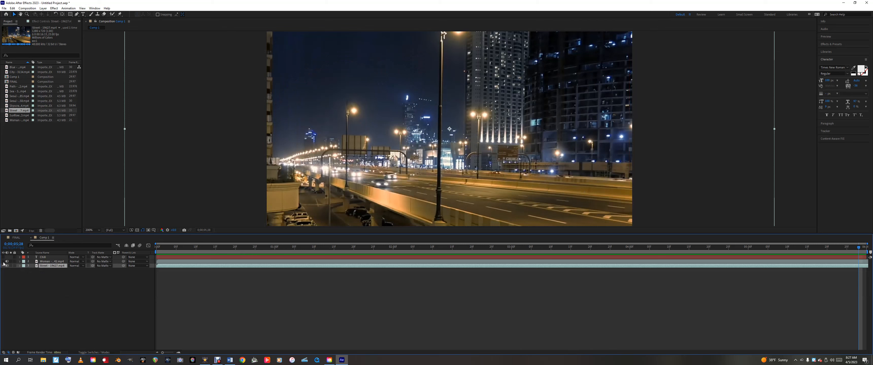
{"action": "left_click", "coordinate": [4, 262]}
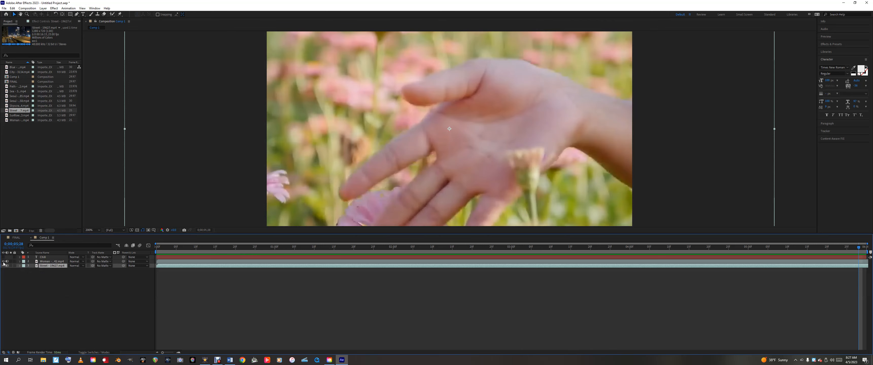
{"action": "left_click", "coordinate": [3, 258]}
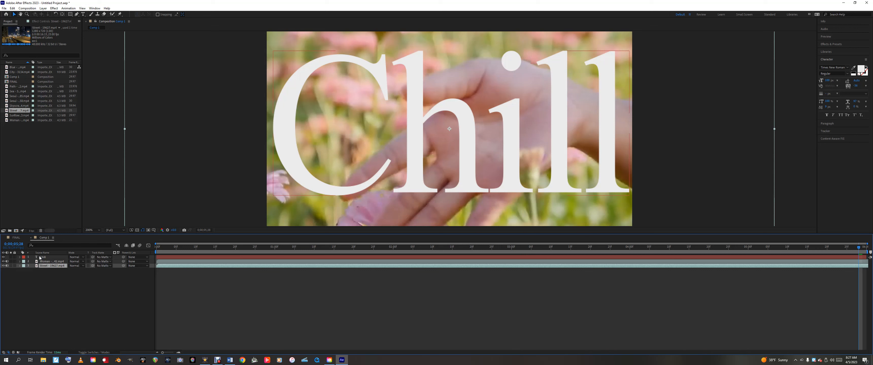
- Assign the Chill text layer as the track matte of the Woman video layer
{"action": "left_click", "coordinate": [48, 262]}
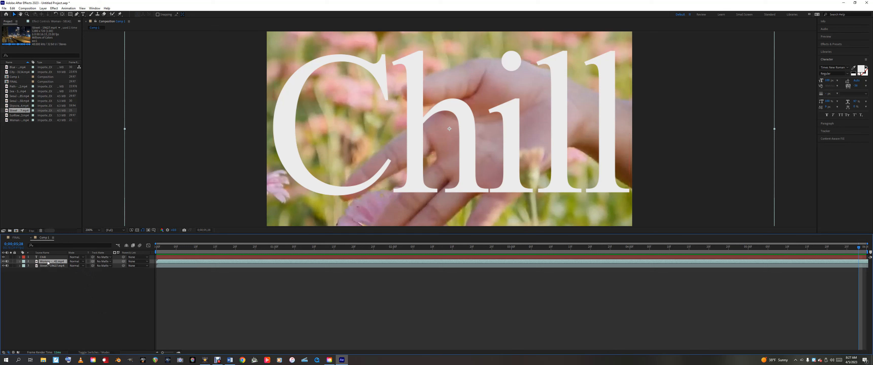
{"action": "left_click", "coordinate": [111, 263]}
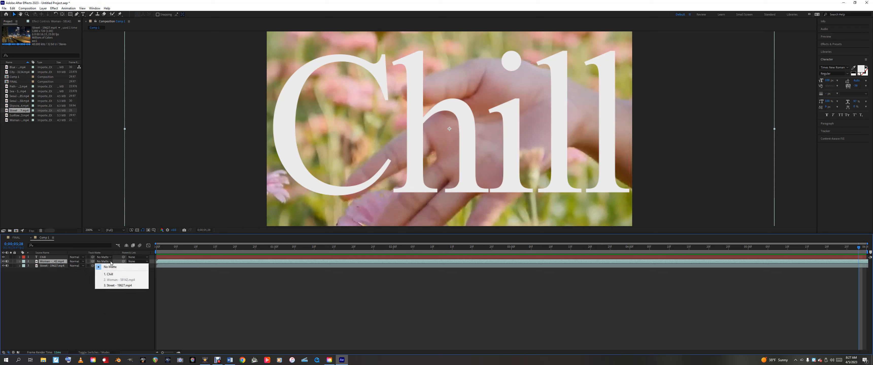
{"action": "left_click", "coordinate": [110, 275]}
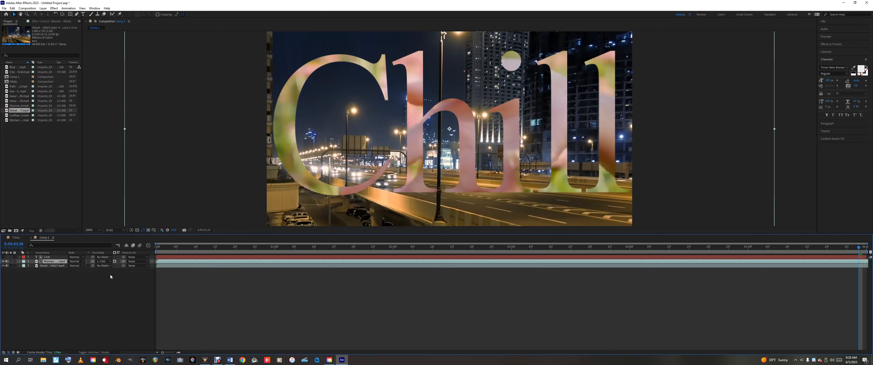
- Shift the Woman video slightly within the letters and play back the composition
{"action": "left_click_drag", "start_coordinate": [301, 177], "coordinate": [297, 182]}
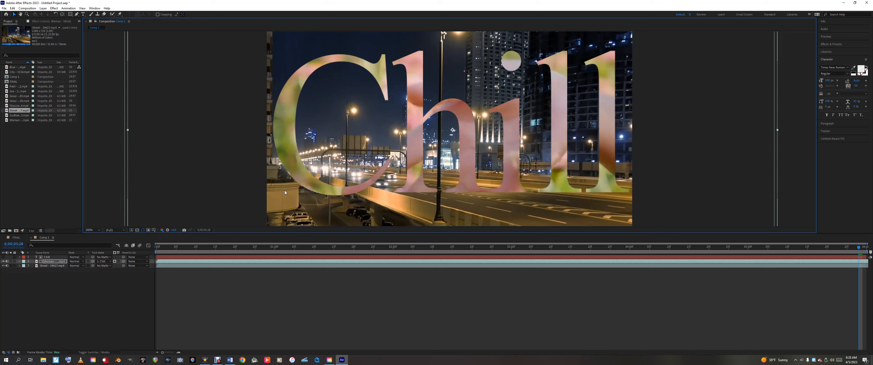
{"action": "key", "text": "space"}
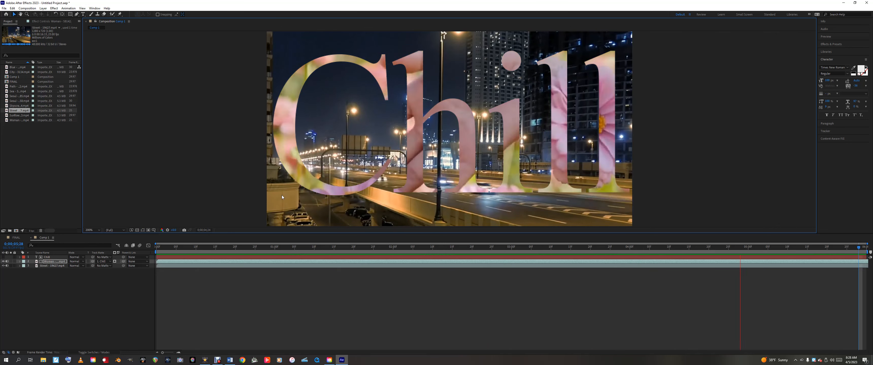
{"action": "key", "text": "space"}
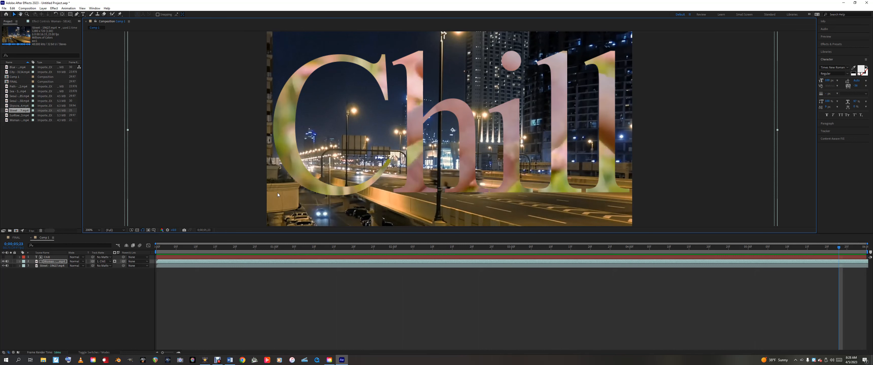
{"action": "key", "text": "Delete"}
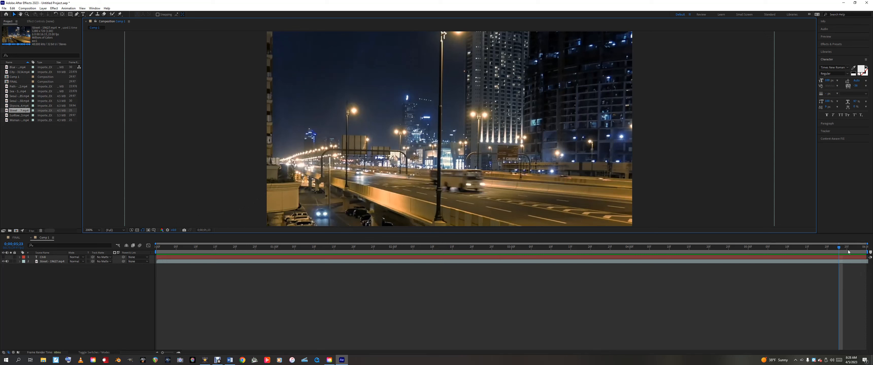
{"action": "left_click_drag", "start_coordinate": [840, 249], "coordinate": [66, 278]}
{"action": "key", "text": "space"}
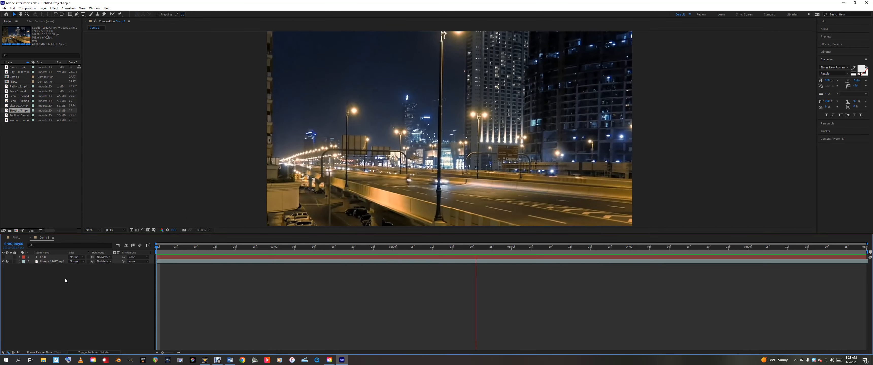
{"action": "key", "text": "space"}
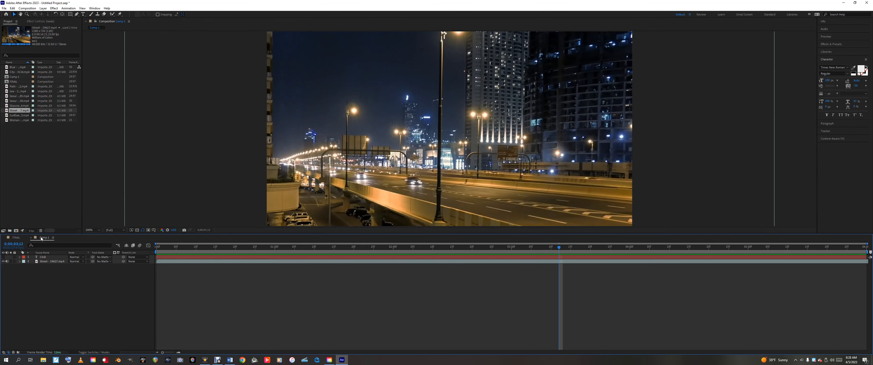
{"action": "left_click_drag", "start_coordinate": [558, 248], "coordinate": [156, 248]}
{"action": "left_click", "coordinate": [14, 9]}
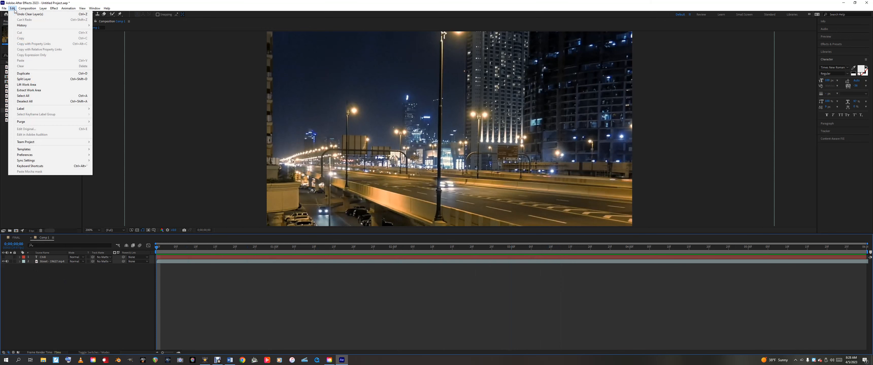
{"action": "left_click", "coordinate": [16, 15]}
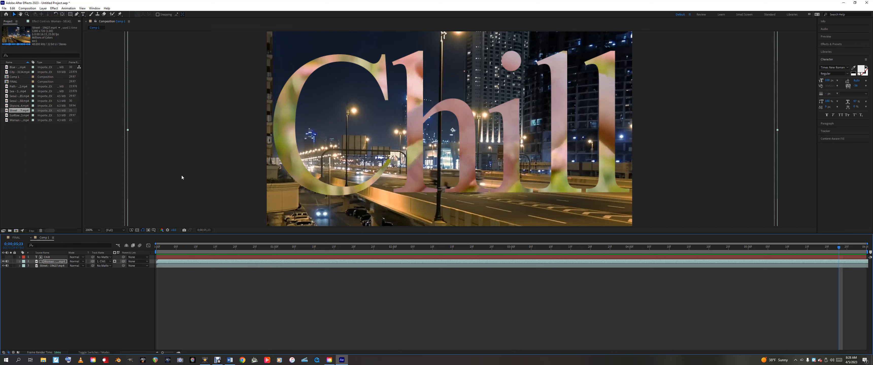
- At the start of the composition, move the Chill text just outside the frame's left edge and set a Position keyframe
{"action": "key", "text": "Home"}
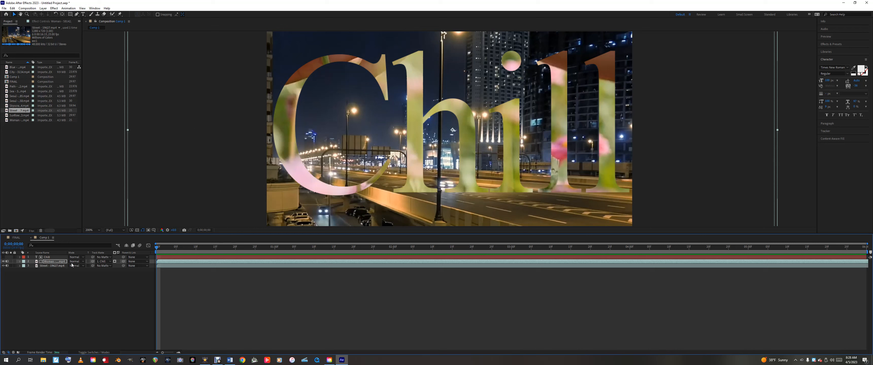
{"action": "left_click", "coordinate": [52, 258]}
{"action": "left_click", "coordinate": [54, 258]}
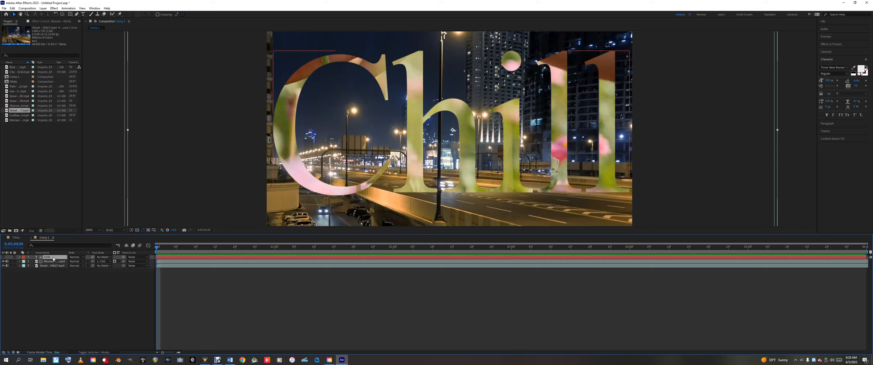
{"action": "left_click", "coordinate": [30, 15]}
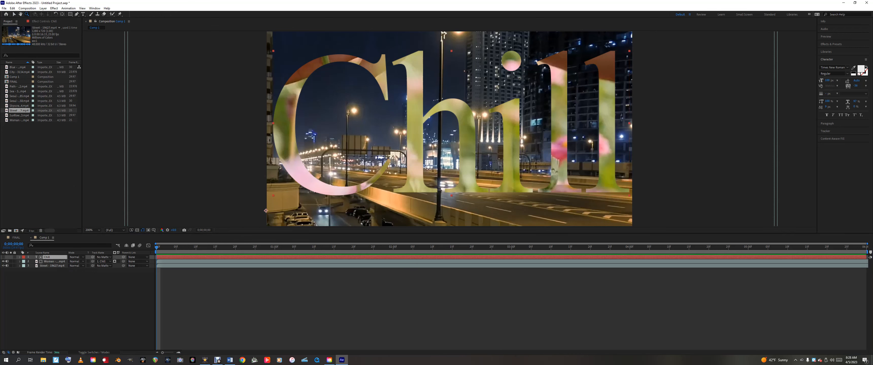
{"action": "left_click", "coordinate": [234, 132], "text": "alt"}
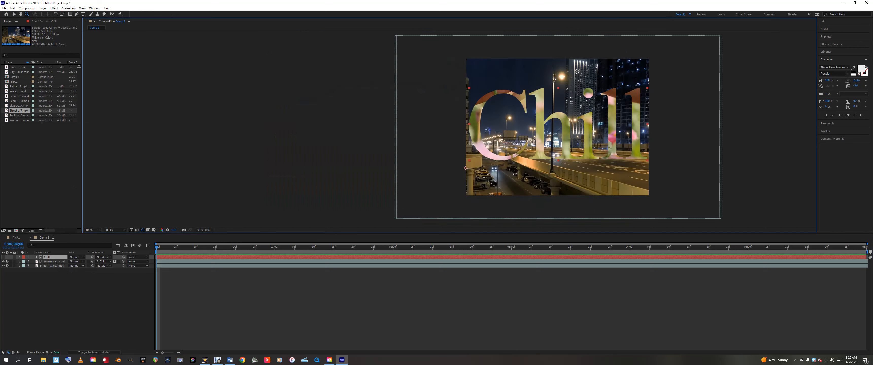
{"action": "left_click", "coordinate": [19, 258]}
{"action": "left_click_drag", "start_coordinate": [69, 275], "coordinate": [3, 275]}
{"action": "key", "text": "Return"}
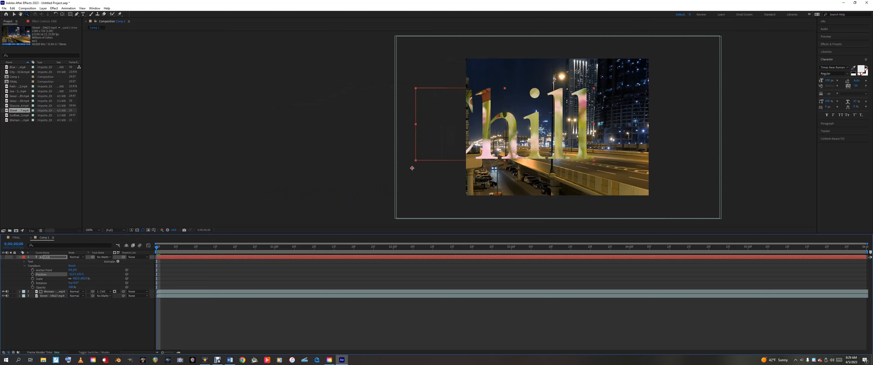
{"action": "left_click_drag", "start_coordinate": [73, 275], "coordinate": [4, 265]}
{"action": "left_click_drag", "start_coordinate": [73, 274], "coordinate": [7, 274]}
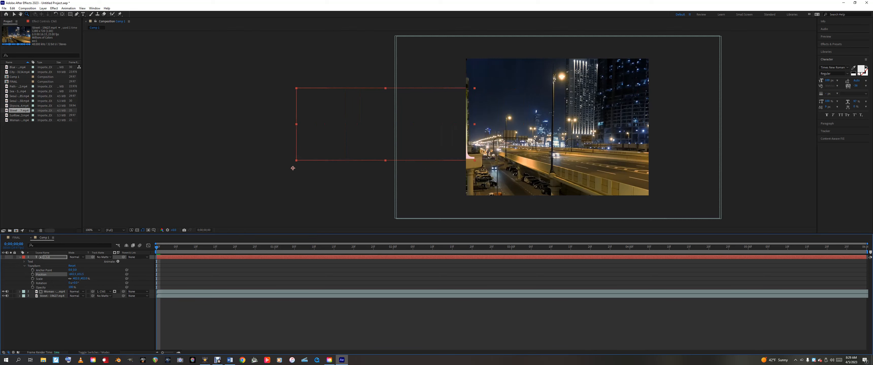
{"action": "left_click_drag", "start_coordinate": [72, 275], "coordinate": [61, 275]}
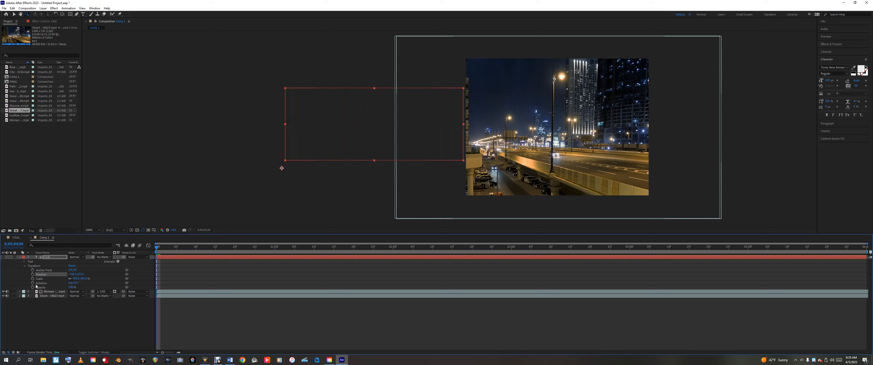
{"action": "left_click", "coordinate": [32, 275]}
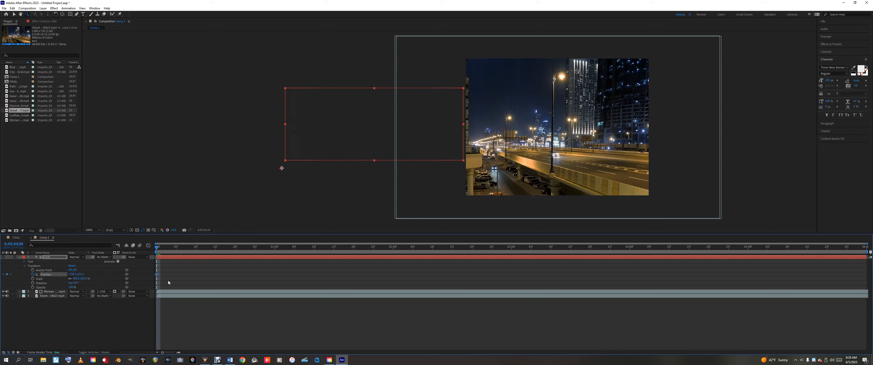
- Keyframe the Chill text back across the frame at 3 seconds and hold that position with a keyframe at 4 seconds
{"action": "left_click_drag", "start_coordinate": [157, 249], "coordinate": [512, 252]}
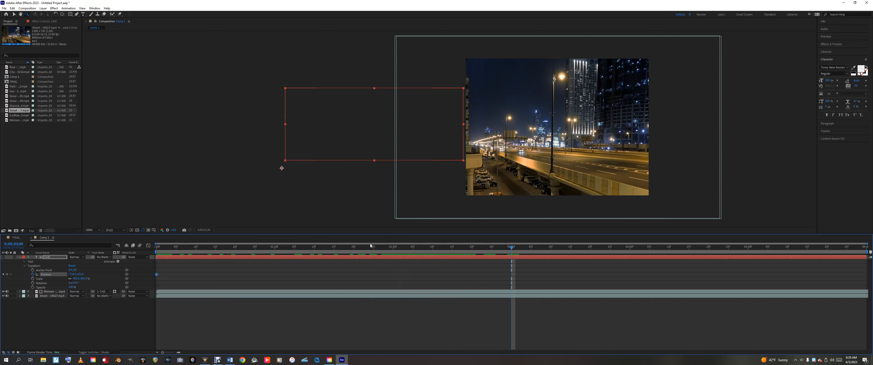
{"action": "left_click_drag", "start_coordinate": [282, 168], "coordinate": [466, 169]}
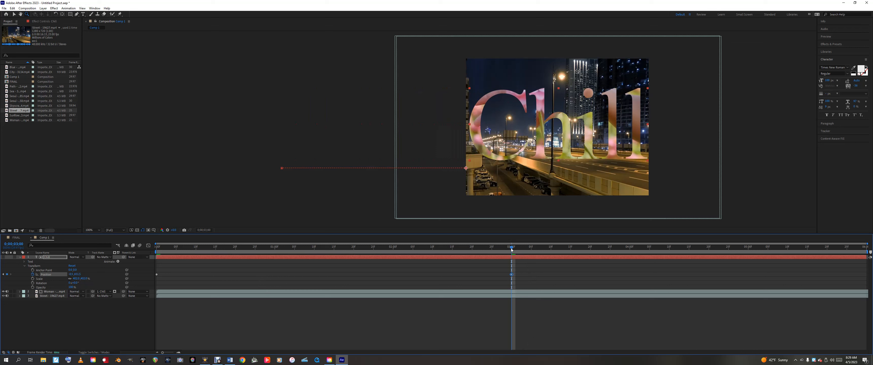
{"action": "left_click_drag", "start_coordinate": [512, 250], "coordinate": [629, 258]}
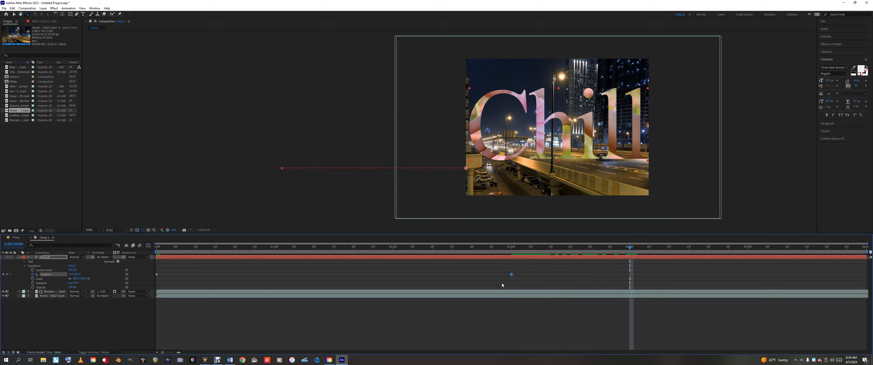
{"action": "left_click_drag", "start_coordinate": [630, 250], "coordinate": [759, 261]}
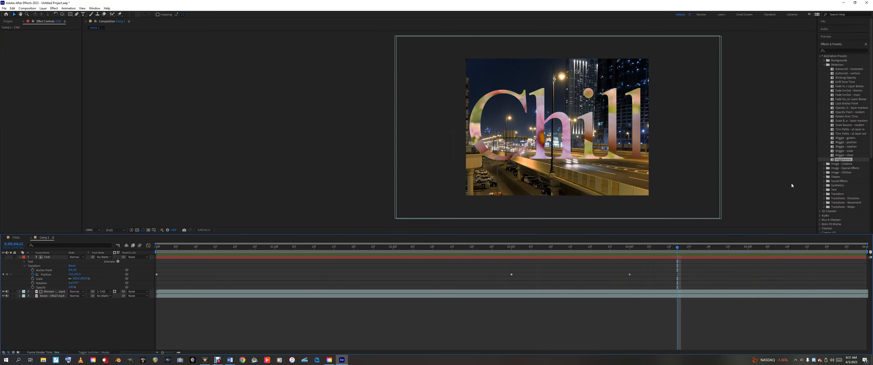
- Apply the Characters Shuffle In text preset to the Chill layer from the start of the composition and play it back
{"action": "left_click", "coordinate": [821, 56]}
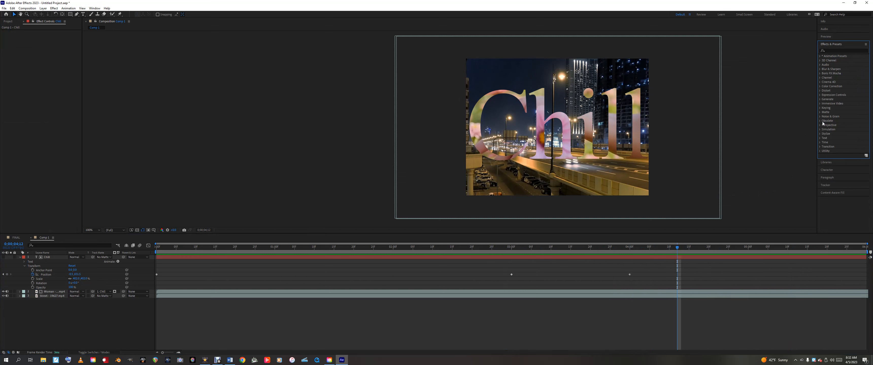
{"action": "left_click", "coordinate": [821, 57]}
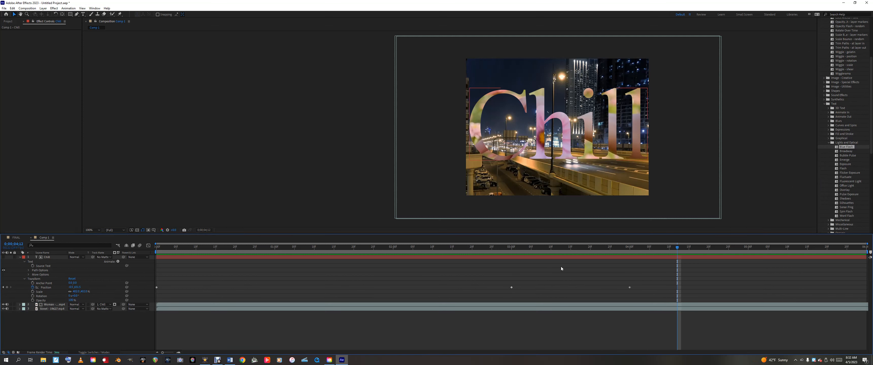
{"action": "key", "text": "Home"}
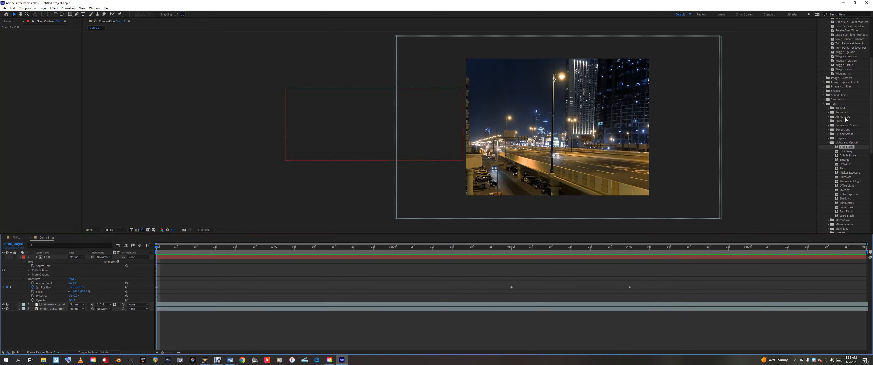
{"action": "scroll", "coordinate": [835, 142], "scroll_direction": "up", "scroll_amount": 2}
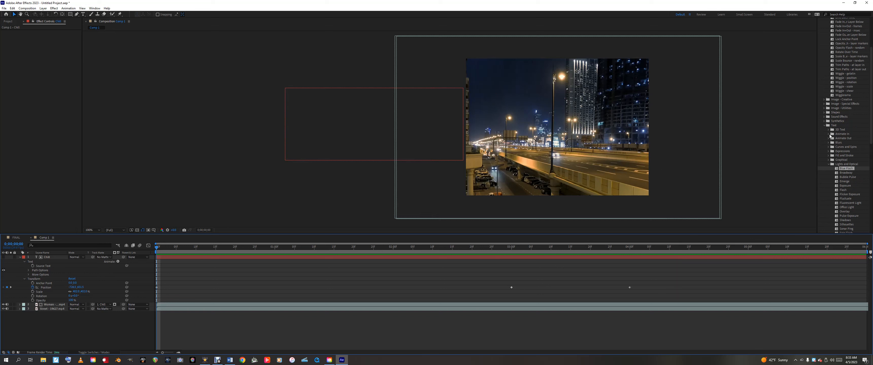
{"action": "left_click", "coordinate": [829, 135]}
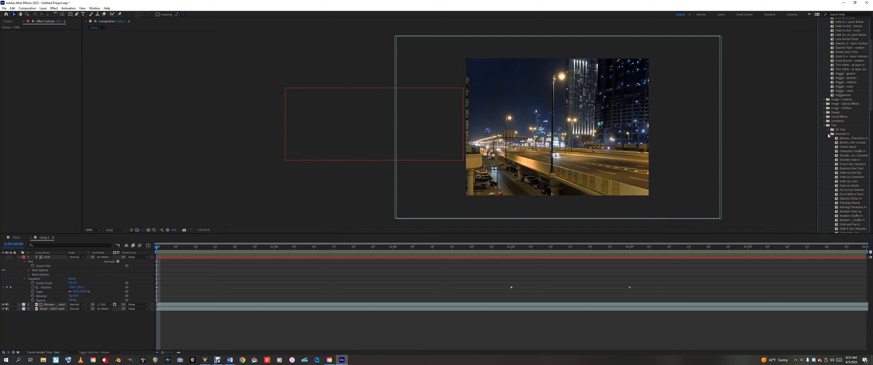
{"action": "left_click_drag", "start_coordinate": [849, 151], "coordinate": [197, 260]}
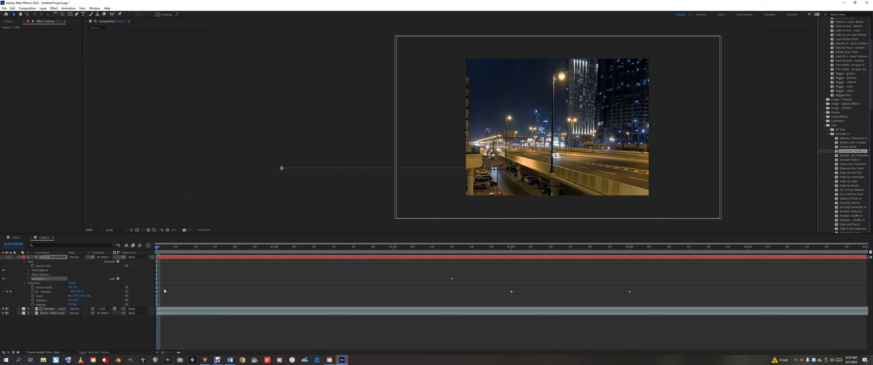
{"action": "left_click", "coordinate": [3, 258]}
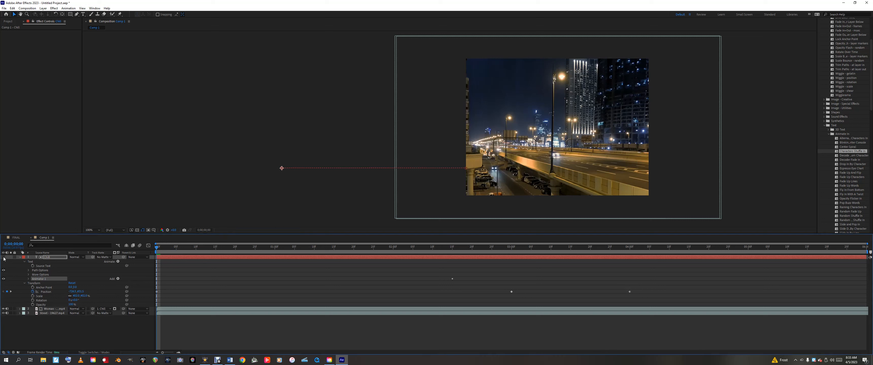
{"action": "key", "text": "space"}
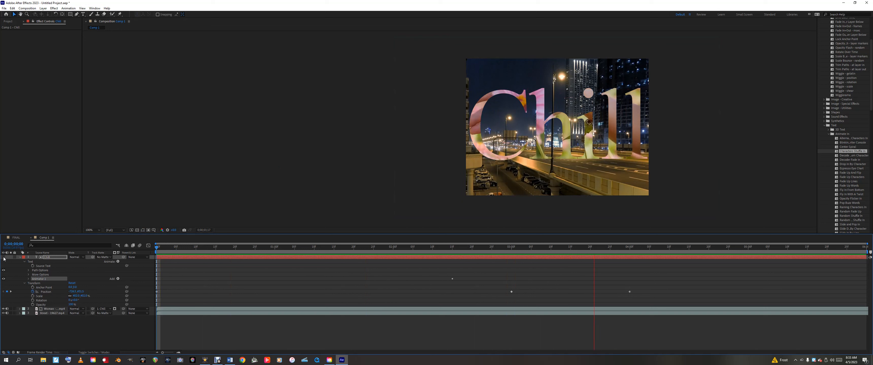
{"action": "key", "text": "space"}
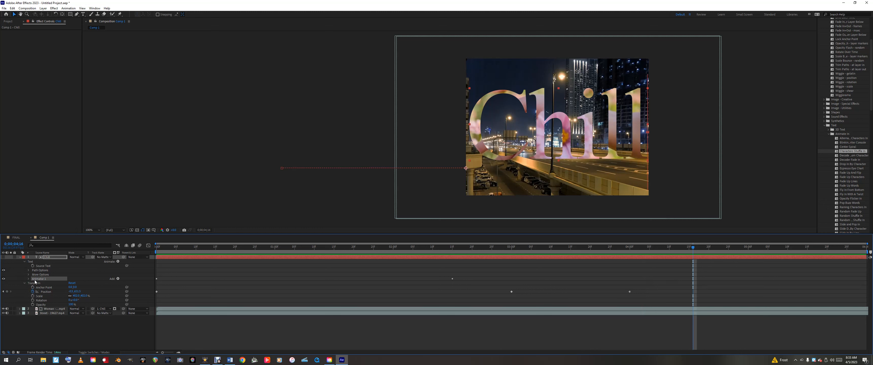
- Set the horizontal Position of the Chill text's shuffle animator to 1017 and play back the composition from the start
{"action": "left_click", "coordinate": [29, 280]}
{"action": "left_click", "coordinate": [73, 287]}
{"action": "type", "text": "1017"}
{"action": "key", "text": "Return"}
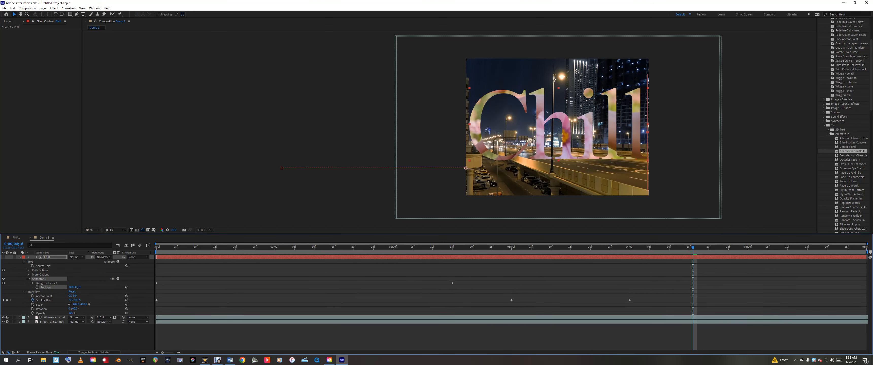
{"action": "key", "text": "Home"}
{"action": "key", "text": "space"}
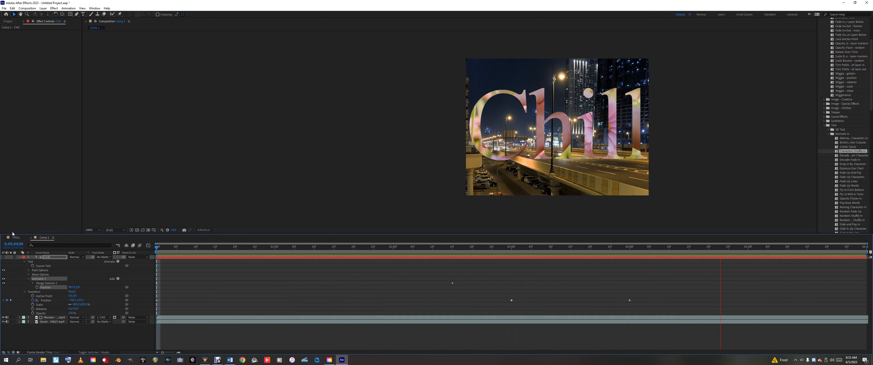
{"action": "key", "text": "space"}
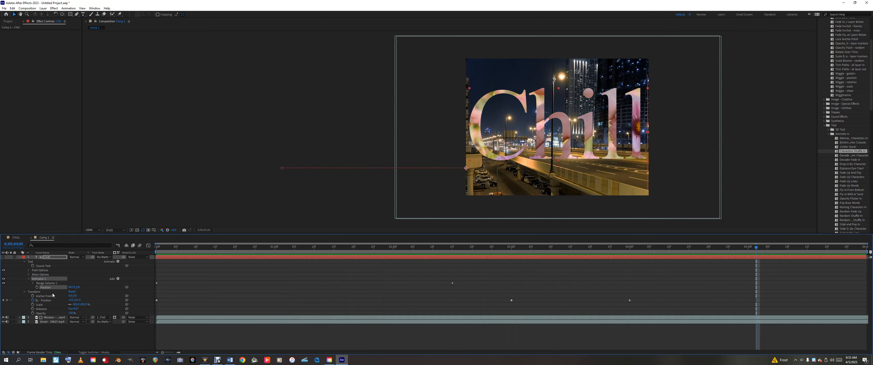
- Change the shuffle animator's horizontal Position to 1055 and preview the letters' entrance from the start
{"action": "left_click", "coordinate": [72, 287]}
{"action": "type", "text": "1055"}
{"action": "key", "text": "Return"}
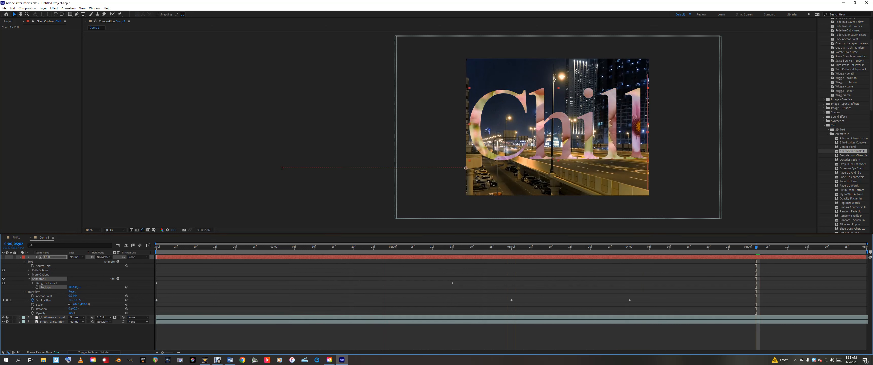
{"action": "key", "text": "Home"}
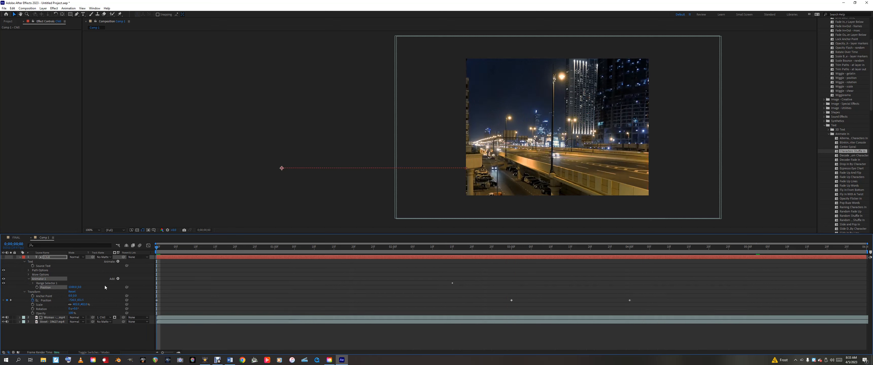
{"action": "key", "text": "space"}
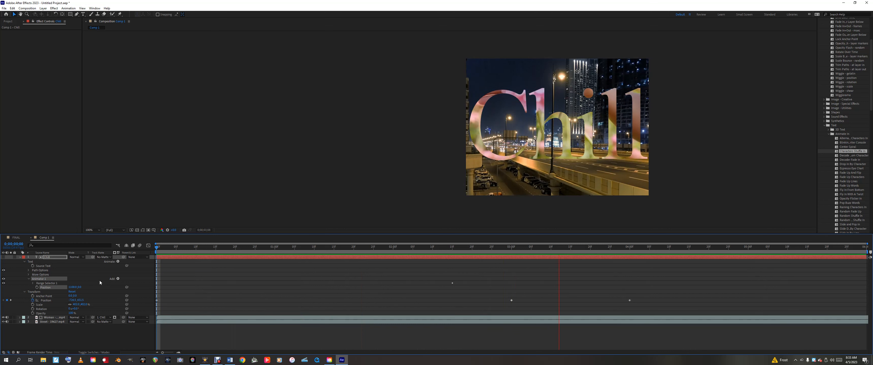
{"action": "key", "text": "space"}
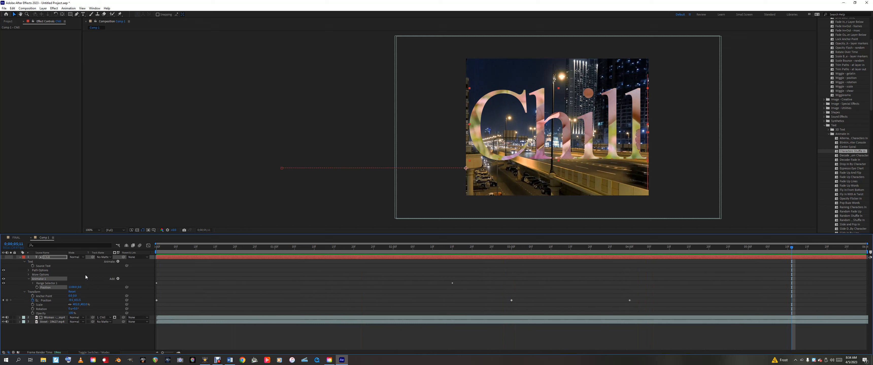
- Apply the Curves color correction effect to the Street clip layer beneath the Chill text
{"action": "left_click", "coordinate": [19, 259]}
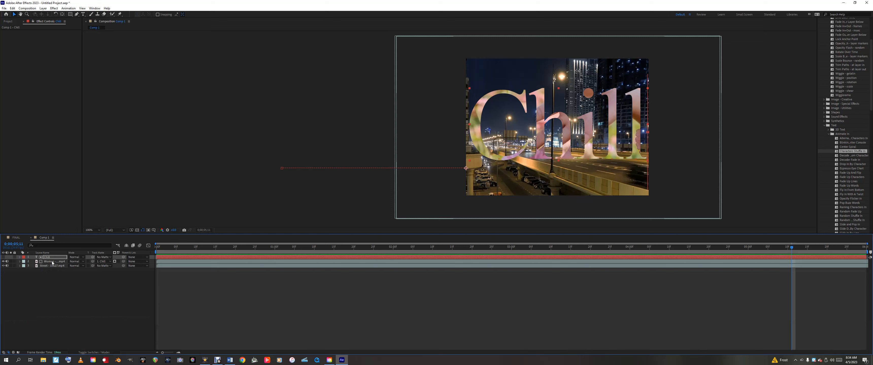
{"action": "left_click", "coordinate": [48, 268]}
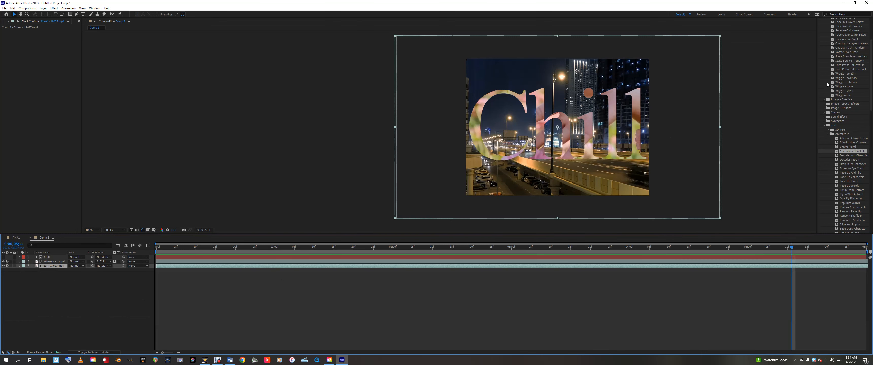
{"action": "scroll", "coordinate": [827, 84], "scroll_direction": "up", "scroll_amount": 3}
{"action": "left_click", "coordinate": [825, 65]}
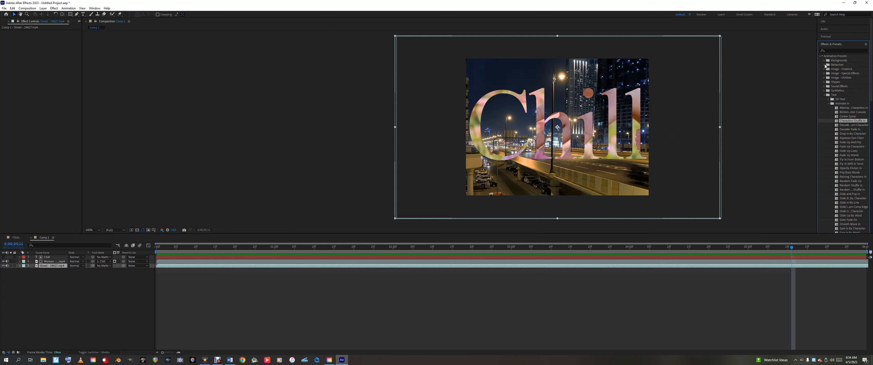
{"action": "left_click", "coordinate": [824, 95]}
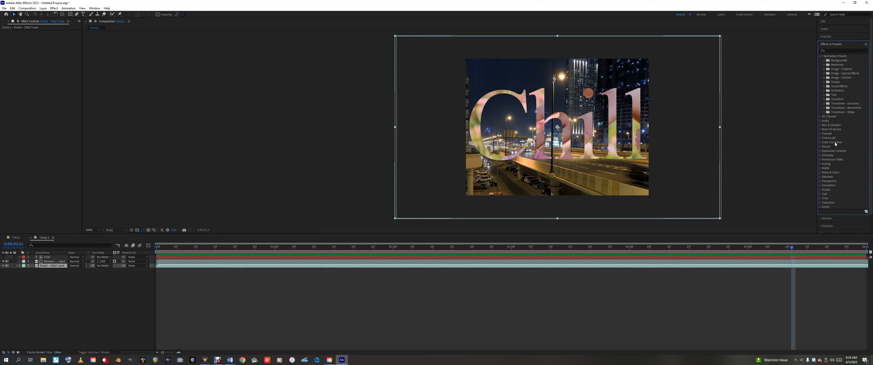
{"action": "left_click", "coordinate": [819, 142]}
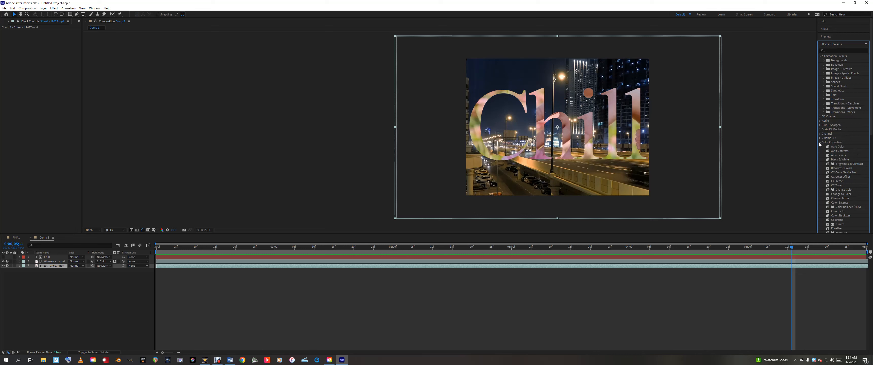
{"action": "scroll", "coordinate": [818, 144], "scroll_direction": "down", "scroll_amount": 1}
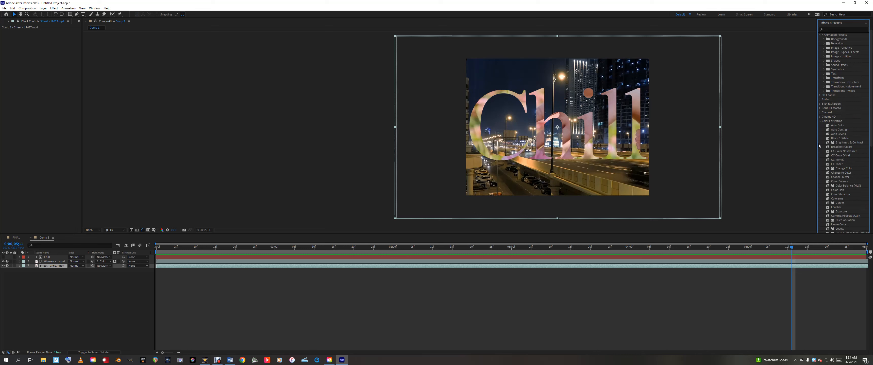
{"action": "scroll", "coordinate": [819, 144], "scroll_direction": "down", "scroll_amount": 1}
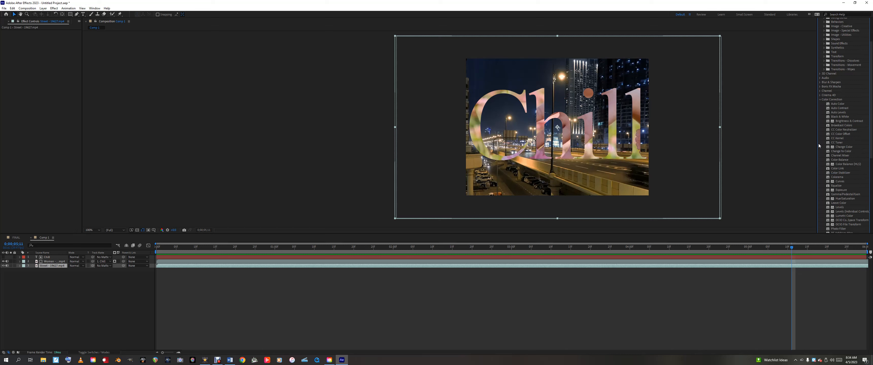
{"action": "left_click", "coordinate": [841, 183]}
{"action": "left_click_drag", "start_coordinate": [841, 184], "coordinate": [201, 266]}
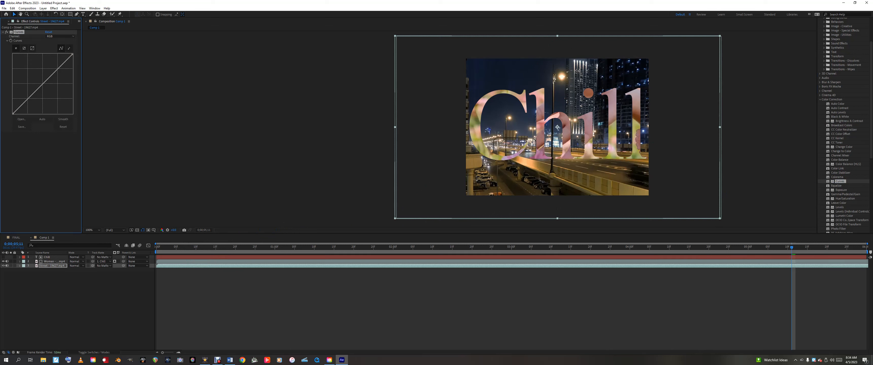
- Bend the Street clip's RGB curve downward to darken the footage, and pull the Red channel curve below the diagonal
{"action": "mouse_move", "coordinate": [50, 77]}
{"action": "left_mouse_down"}
{"action": "mouse_move", "coordinate": [60, 83]}
{"action": "mouse_move", "coordinate": [40, 57]}
{"action": "mouse_move", "coordinate": [55, 82]}
{"action": "left_mouse_up"}
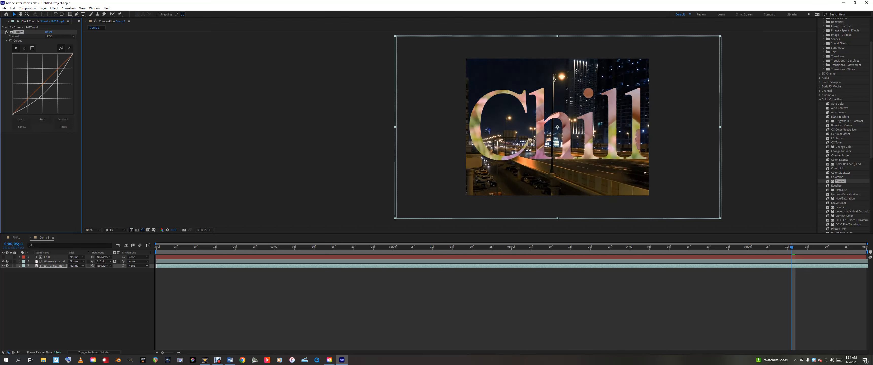
{"action": "left_click", "coordinate": [60, 36]}
{"action": "left_click", "coordinate": [51, 47]}
{"action": "left_click_drag", "start_coordinate": [49, 78], "coordinate": [53, 89]}
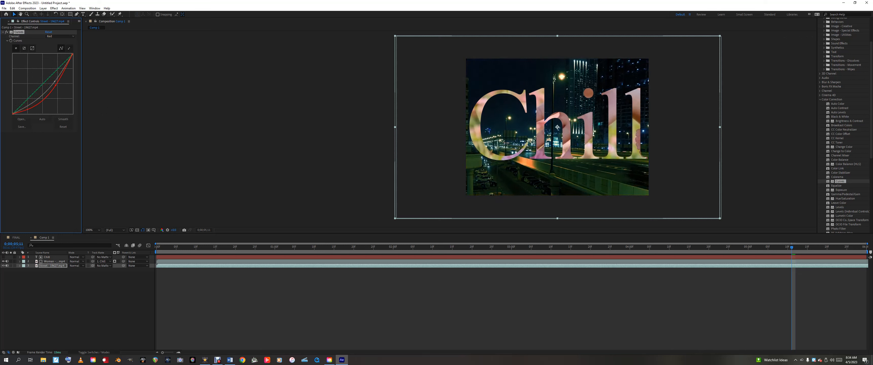
{"action": "left_click_drag", "start_coordinate": [53, 88], "coordinate": [54, 82]}
- Adjust the midpoint of the Street clip's Green channel curve slightly, and play back the composition to check the color
{"action": "left_click", "coordinate": [60, 36]}
{"action": "left_click", "coordinate": [52, 51]}
{"action": "mouse_move", "coordinate": [50, 77]}
{"action": "left_mouse_down"}
{"action": "mouse_move", "coordinate": [56, 98]}
{"action": "mouse_move", "coordinate": [54, 72]}
{"action": "mouse_move", "coordinate": [47, 79]}
{"action": "left_mouse_up"}
{"action": "key", "text": "space"}
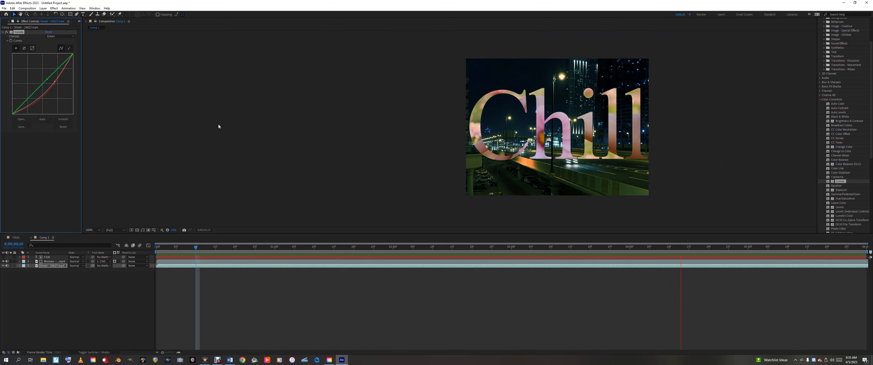
{"action": "key", "text": "space"}
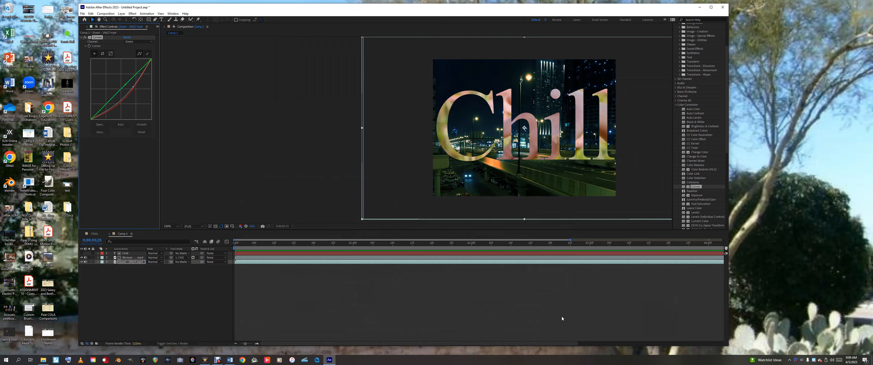
- Rename the Comp 1 composition as CHILL in its composition settings
{"action": "left_click", "coordinate": [125, 235]}
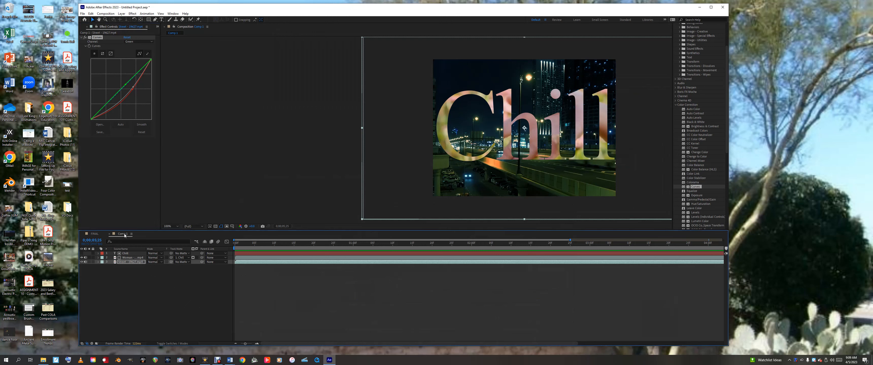
{"action": "left_click", "coordinate": [105, 14]}
{"action": "left_click", "coordinate": [114, 27]}
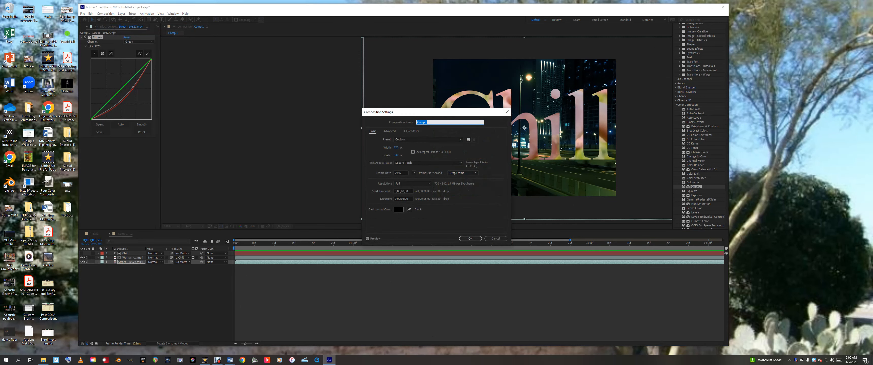
{"action": "type", "text": "C"}
{"action": "left_click", "coordinate": [466, 238]}
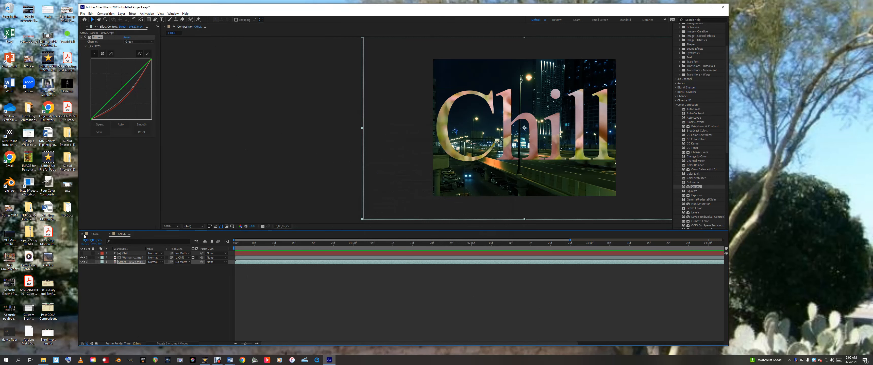
- Create a new composition named BREATHE alongside the FINAL and CHILL compositions
{"action": "left_click", "coordinate": [95, 234]}
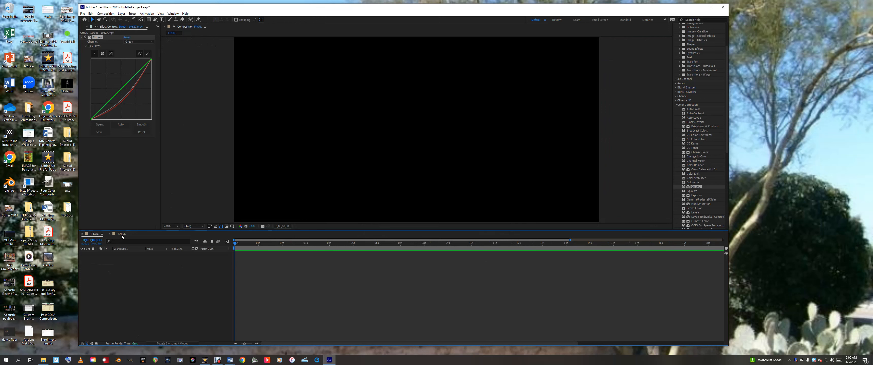
{"action": "left_click", "coordinate": [121, 234]}
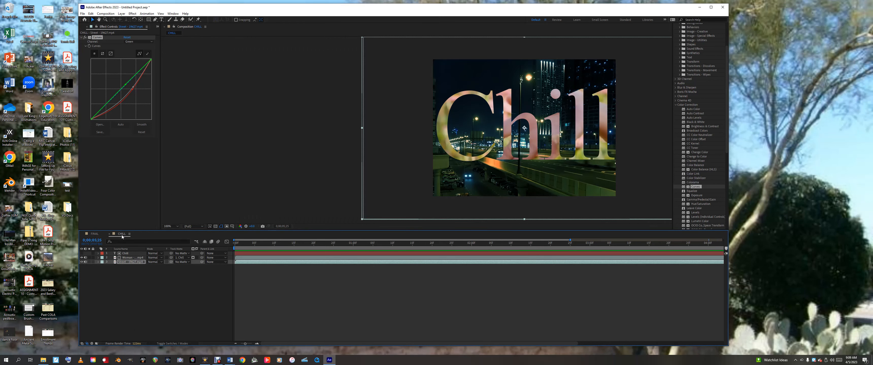
{"action": "left_click", "coordinate": [105, 13]}
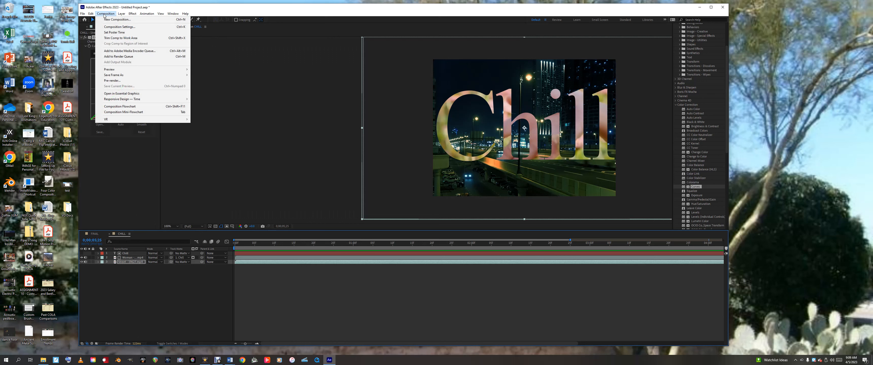
{"action": "left_click", "coordinate": [107, 20]}
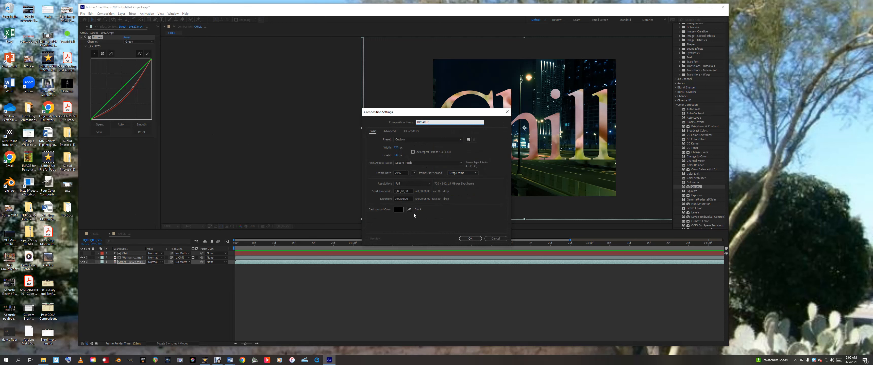
{"action": "left_click", "coordinate": [467, 239]}
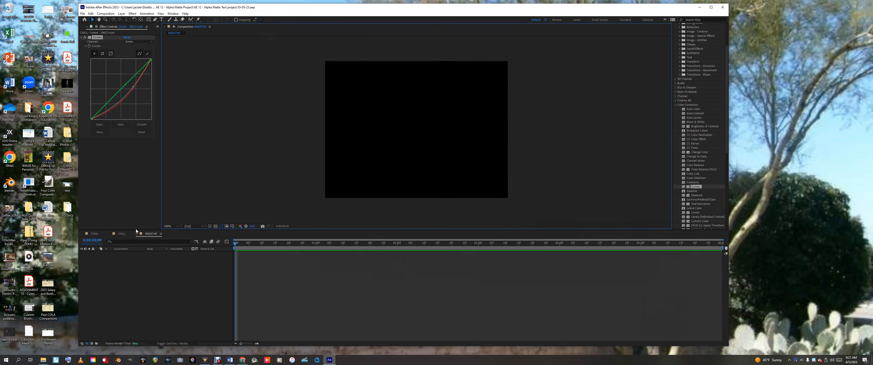
- Show the project's footage list and add the Path video to the empty BREATHE composition
{"action": "left_click", "coordinate": [82, 34]}
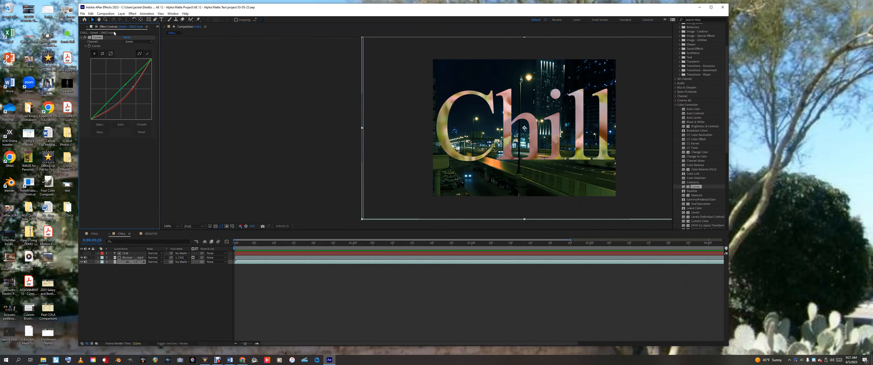
{"action": "left_click", "coordinate": [167, 34]}
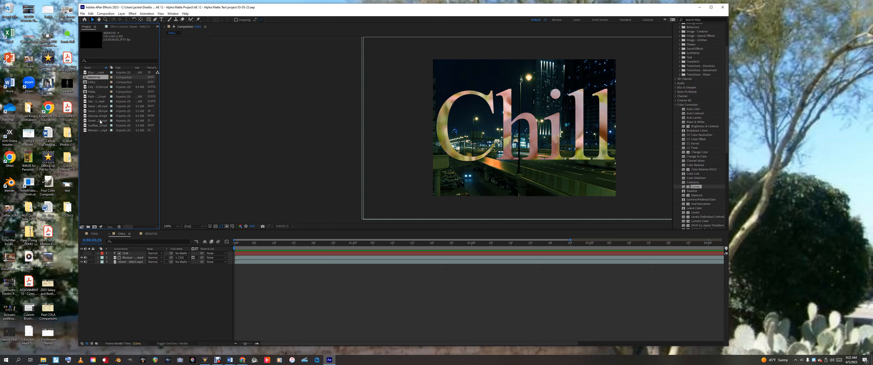
{"action": "left_click", "coordinate": [149, 234]}
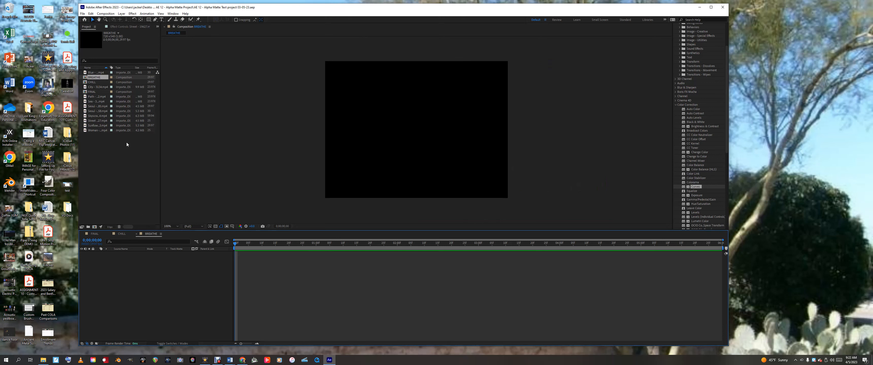
{"action": "left_click", "coordinate": [97, 97]}
{"action": "left_click_drag", "start_coordinate": [97, 99], "coordinate": [153, 279]}
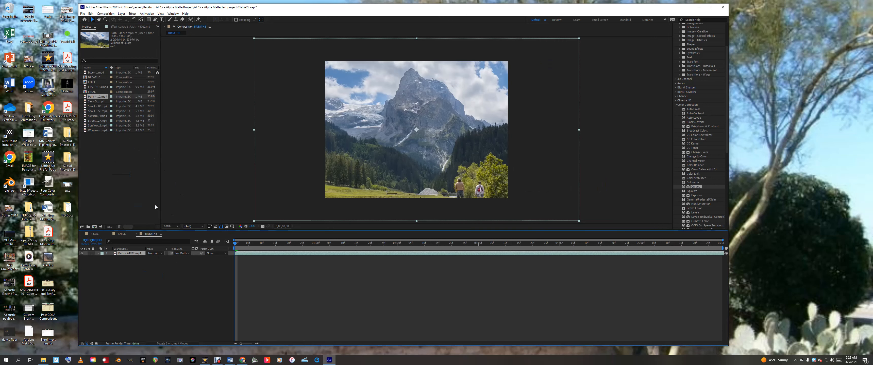
- Add the Seoul video beneath the Path layer in BREATHE, and briefly hide the Path layer to check the clip below
{"action": "left_click", "coordinate": [93, 102]}
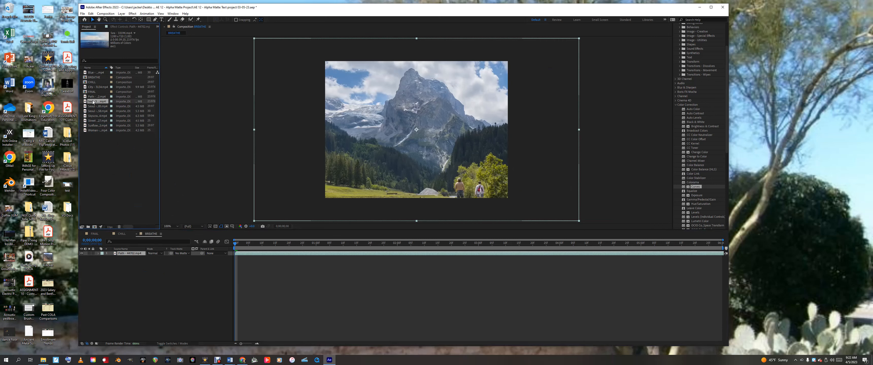
{"action": "left_click", "coordinate": [93, 106]}
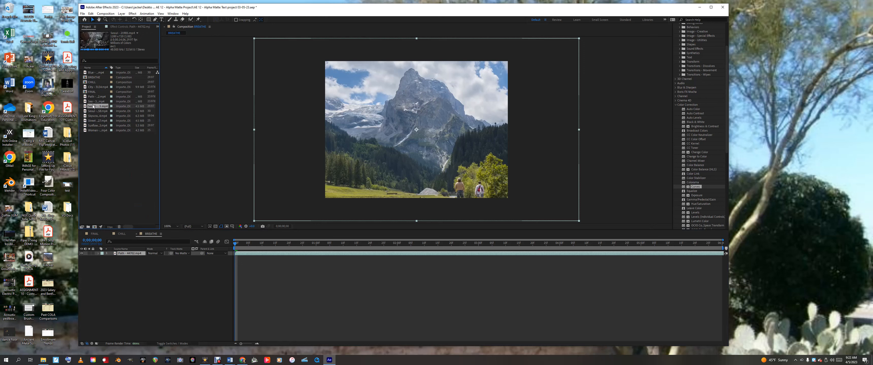
{"action": "left_click_drag", "start_coordinate": [93, 106], "coordinate": [126, 262]}
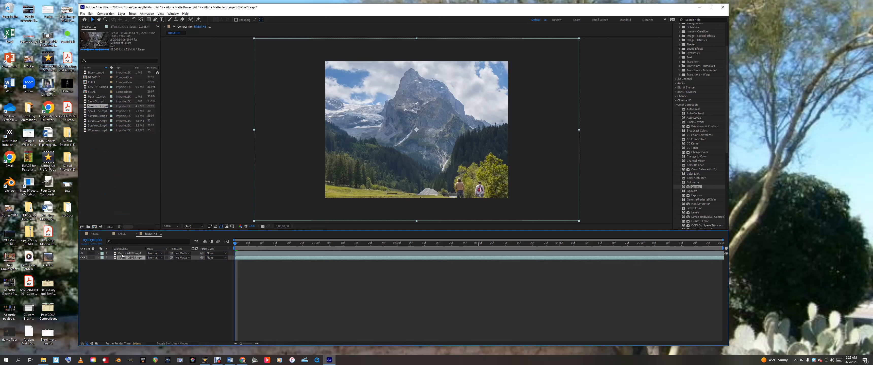
{"action": "left_click", "coordinate": [124, 254]}
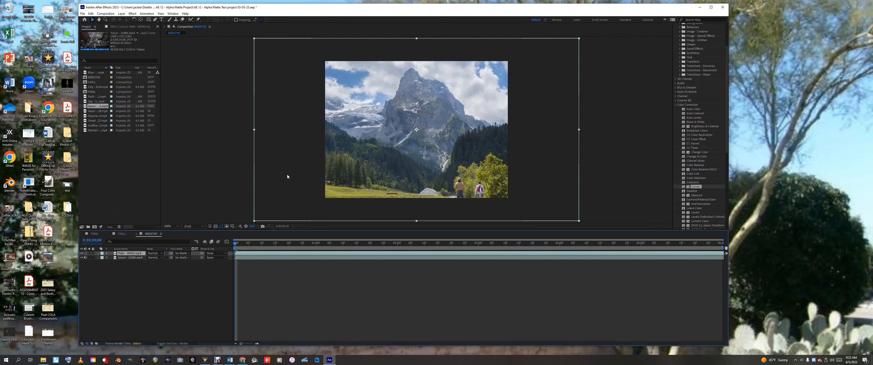
{"action": "left_click", "coordinate": [81, 254]}
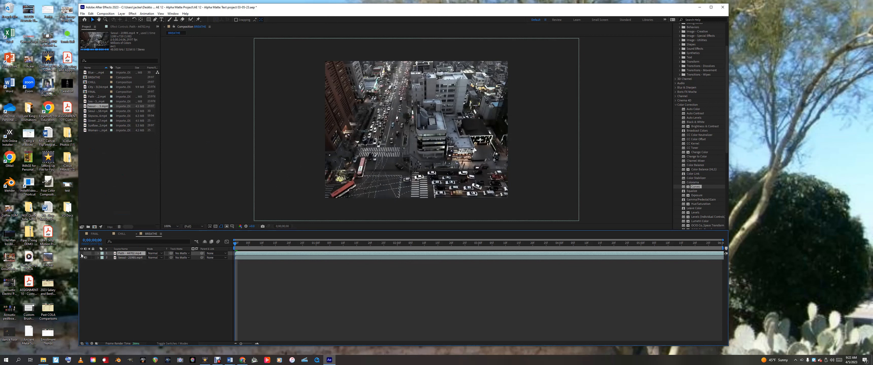
{"action": "left_click", "coordinate": [81, 253]}
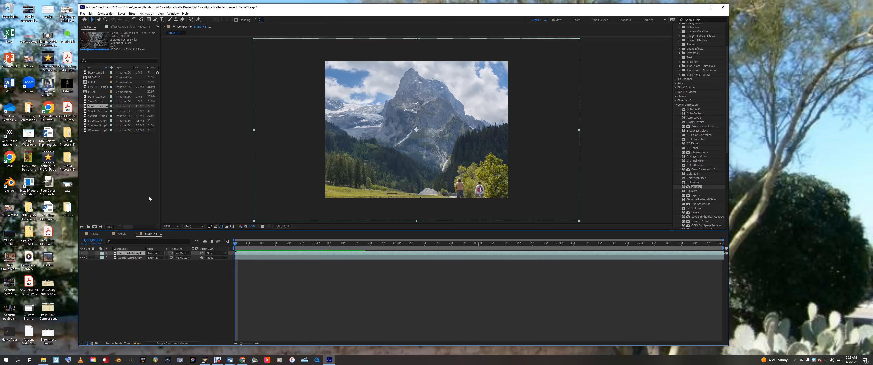
- Add a text layer reading BREATHE over the mountain footage
{"action": "left_click", "coordinate": [162, 19]}
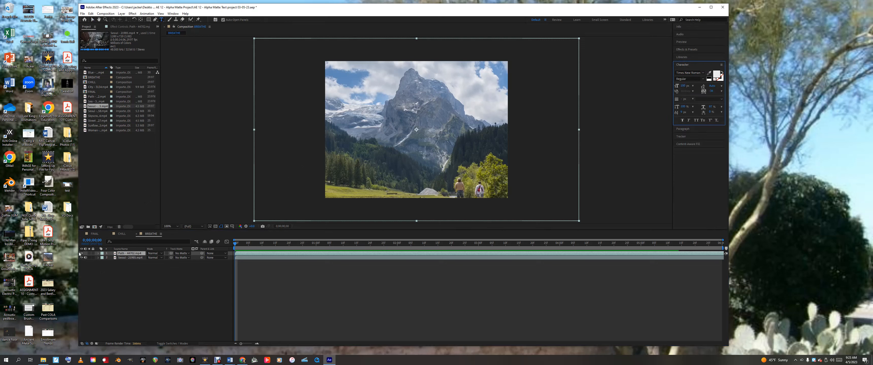
{"action": "left_click", "coordinate": [362, 117]}
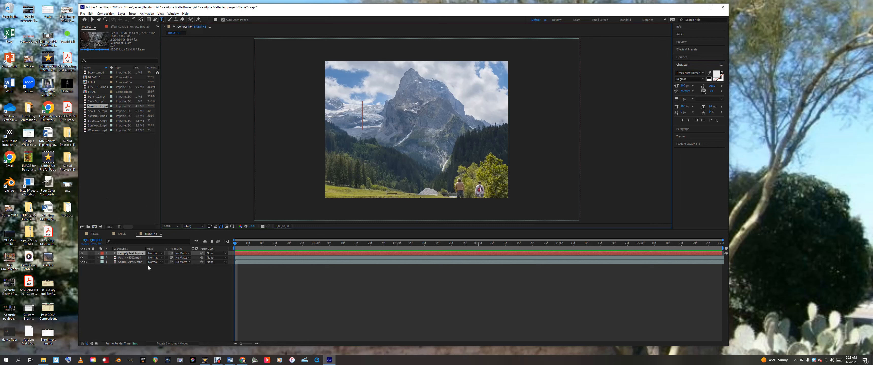
{"action": "type", "text": "b"}
{"action": "key", "text": "BackSpace"}
{"action": "type", "text": "BREATHER"}
{"action": "key", "text": "BackSpace"}
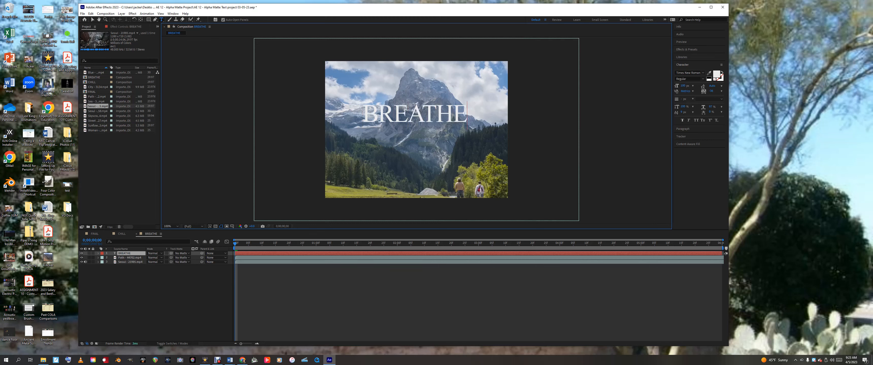
- Change the BREATHE text's font to Franklin Gothic Heavy
{"action": "left_click_drag", "start_coordinate": [362, 115], "coordinate": [469, 116]}
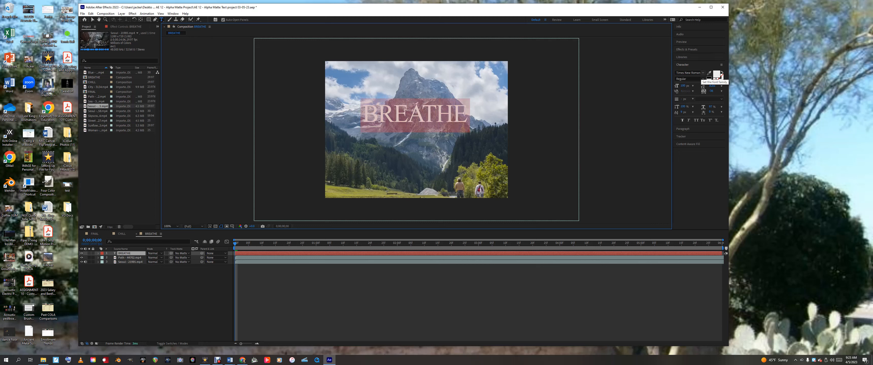
{"action": "left_click", "coordinate": [685, 65]}
{"action": "left_click", "coordinate": [686, 65]}
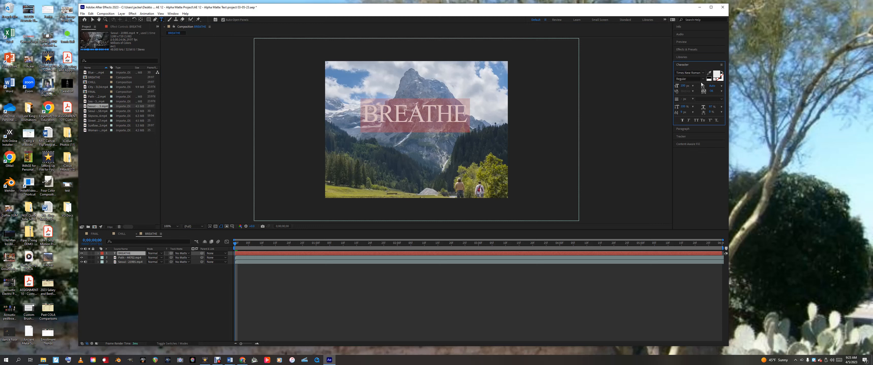
{"action": "left_click", "coordinate": [704, 73]}
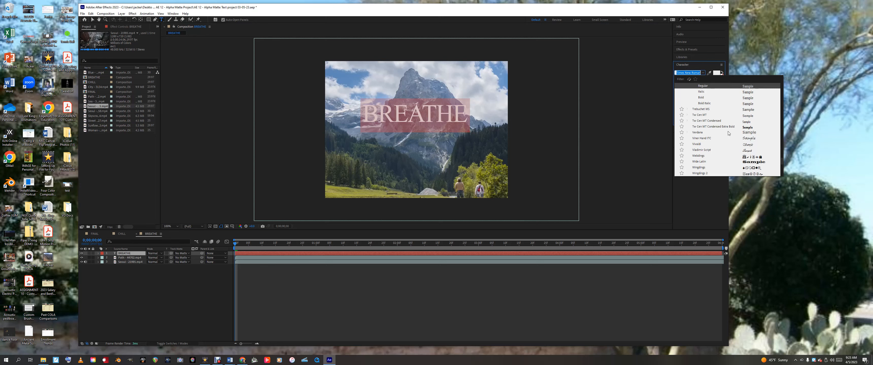
{"action": "scroll", "coordinate": [728, 134], "scroll_direction": "down", "scroll_amount": 6}
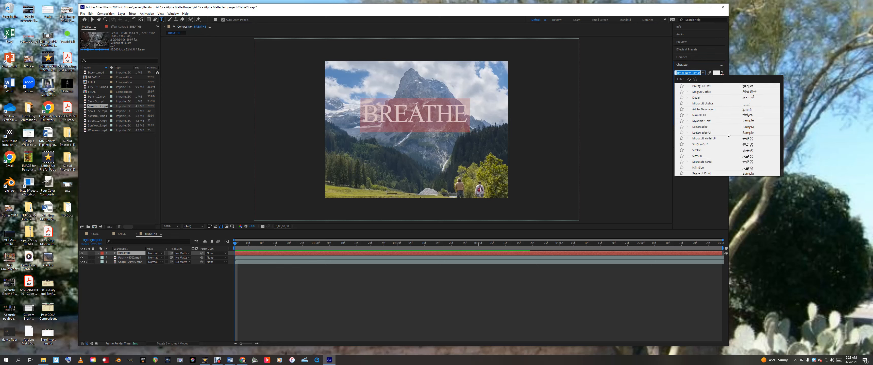
{"action": "scroll", "coordinate": [726, 132], "scroll_direction": "up", "scroll_amount": 4}
{"action": "scroll", "coordinate": [726, 136], "scroll_direction": "down", "scroll_amount": 8}
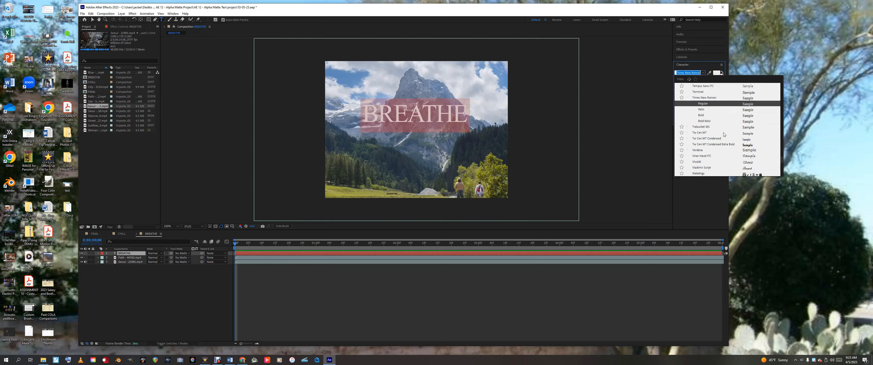
{"action": "scroll", "coordinate": [723, 134], "scroll_direction": "up", "scroll_amount": 5}
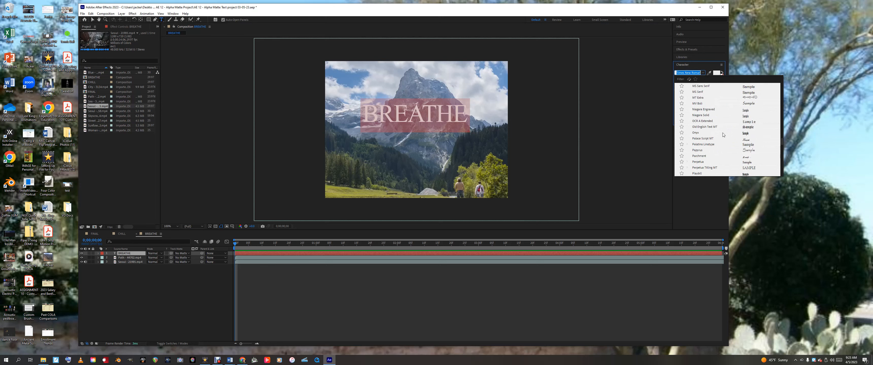
{"action": "scroll", "coordinate": [722, 133], "scroll_direction": "up", "scroll_amount": 15}
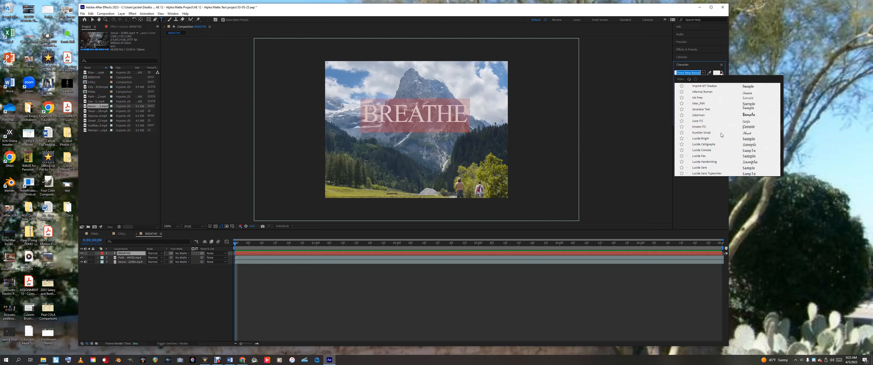
{"action": "scroll", "coordinate": [719, 133], "scroll_direction": "up", "scroll_amount": 10}
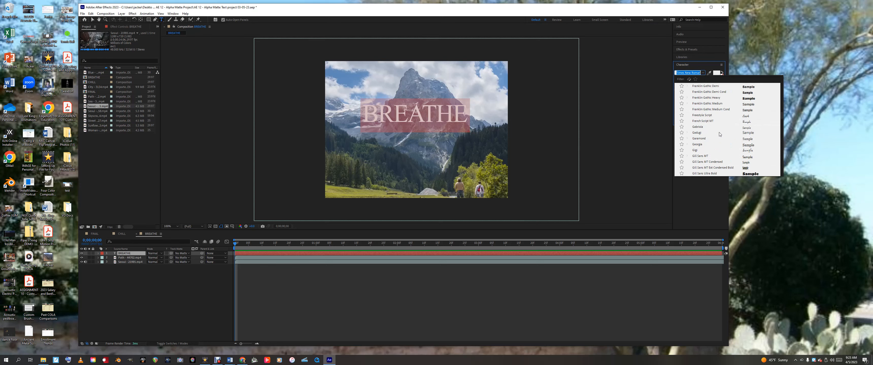
{"action": "scroll", "coordinate": [719, 135], "scroll_direction": "down", "scroll_amount": 2}
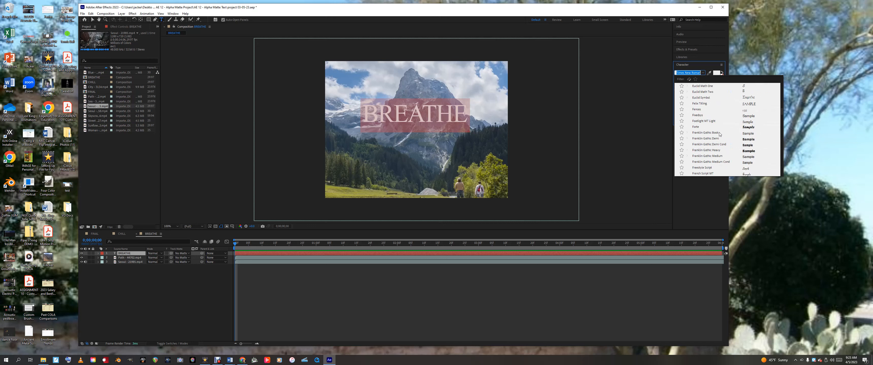
{"action": "left_click", "coordinate": [741, 150]}
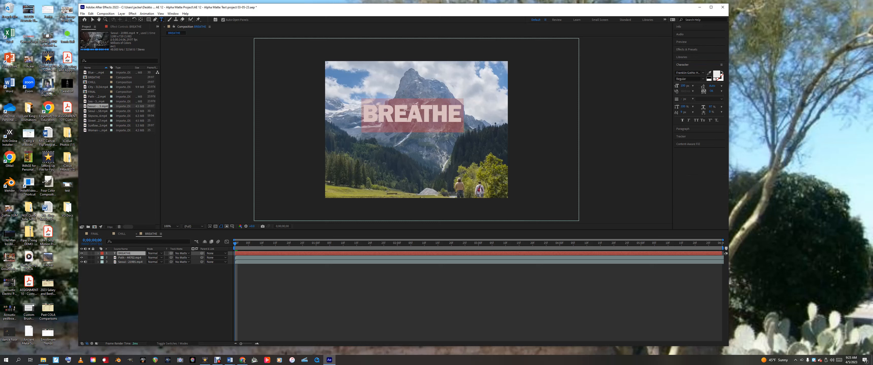
- Scale up the BREATHE text layer until it nearly spans the frame's width, and move it to the middle of the frame
{"action": "left_click", "coordinate": [99, 254]}
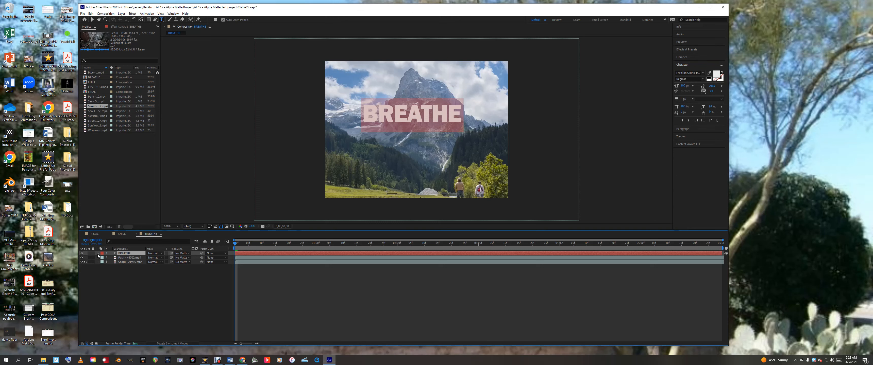
{"action": "left_click", "coordinate": [103, 262]}
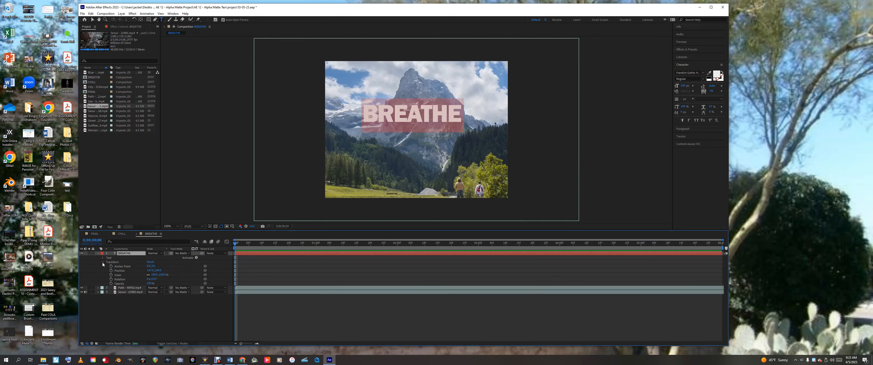
{"action": "left_click_drag", "start_coordinate": [155, 275], "coordinate": [175, 275]}
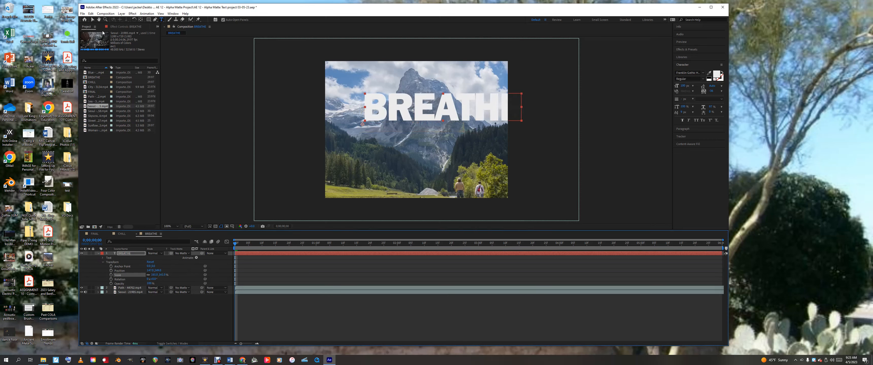
{"action": "left_click", "coordinate": [92, 19]}
{"action": "left_click_drag", "start_coordinate": [398, 108], "coordinate": [370, 169]}
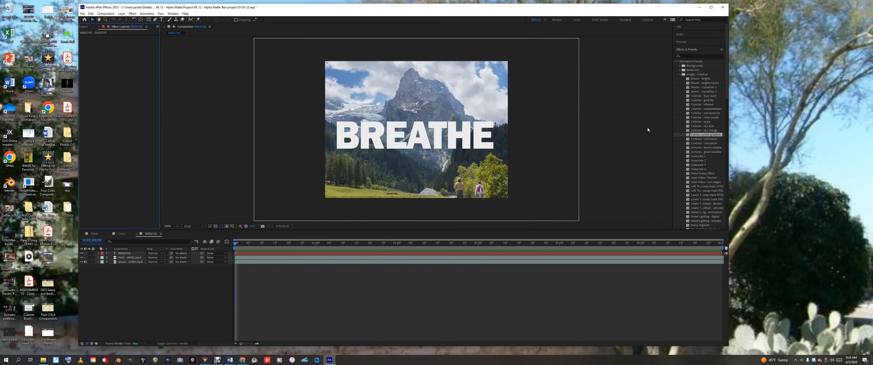
- Set the BREATHE text layer as the track matte of the Path video layer
{"action": "left_click", "coordinate": [679, 74]}
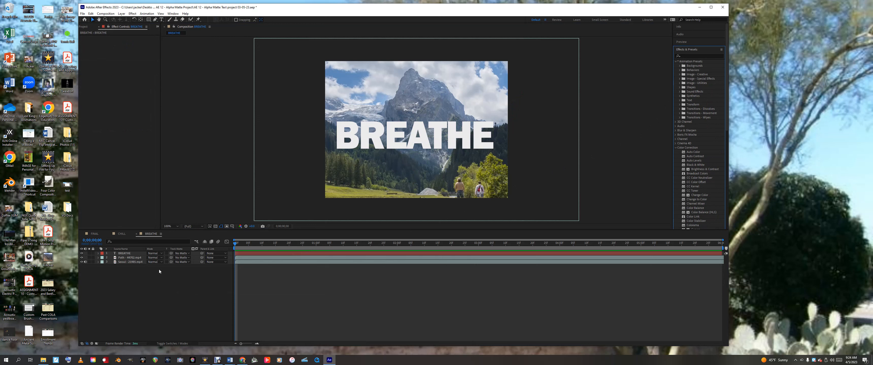
{"action": "left_click", "coordinate": [126, 258]}
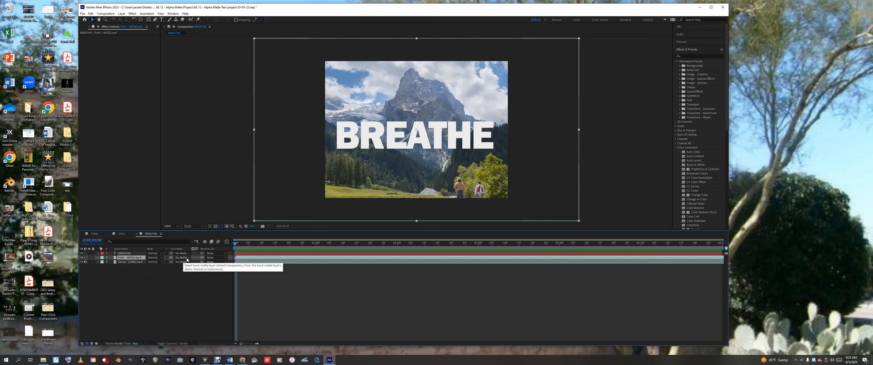
{"action": "left_click", "coordinate": [187, 258]}
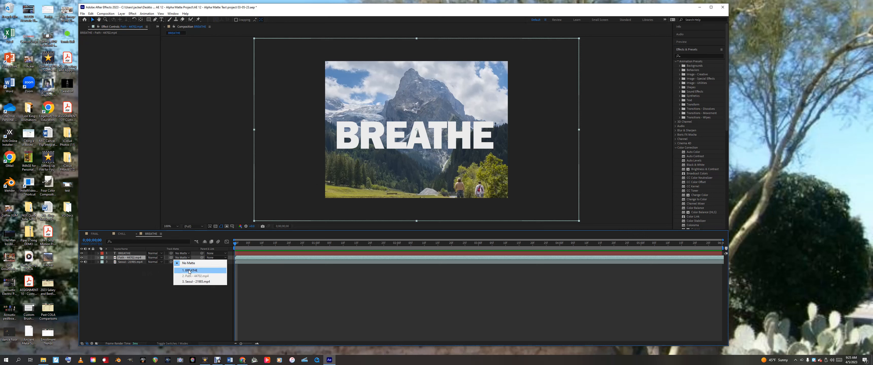
{"action": "left_click", "coordinate": [189, 270]}
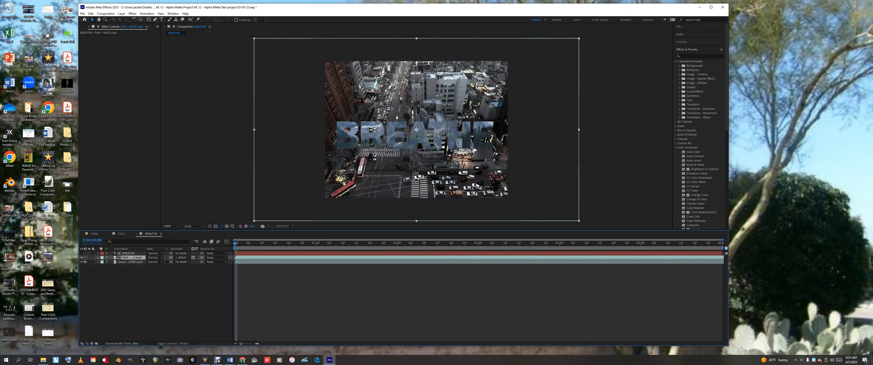
- Stretch the BREATHE text vertically without widening it, and reposition it over the lower part of the frame
{"action": "left_click", "coordinate": [128, 254]}
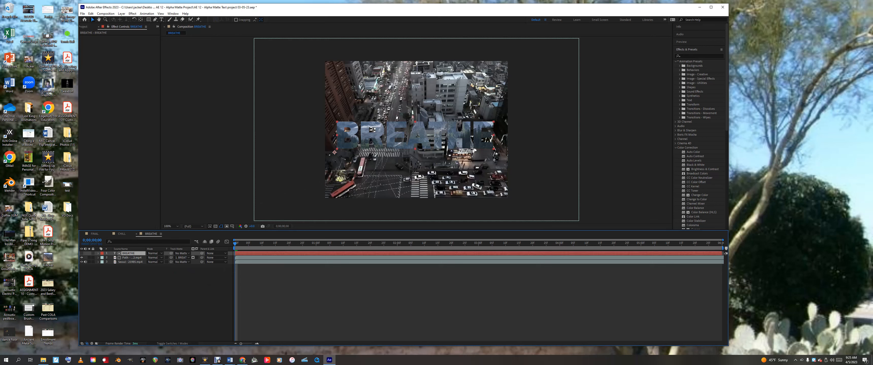
{"action": "left_click", "coordinate": [98, 254]}
{"action": "left_click_drag", "start_coordinate": [154, 274], "coordinate": [158, 275]}
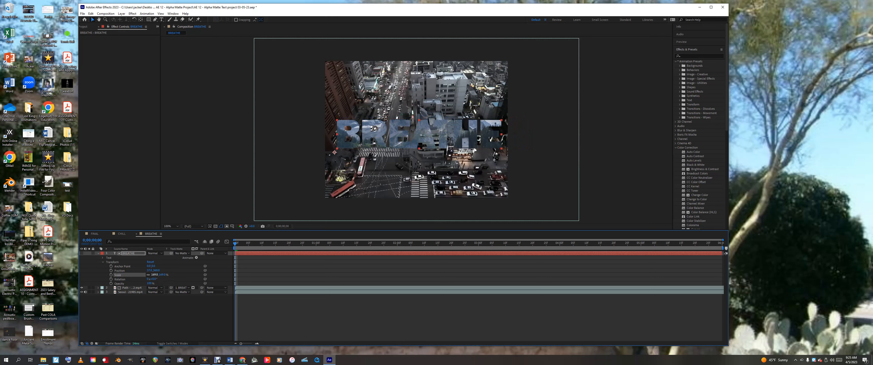
{"action": "left_click_drag", "start_coordinate": [163, 275], "coordinate": [182, 273]}
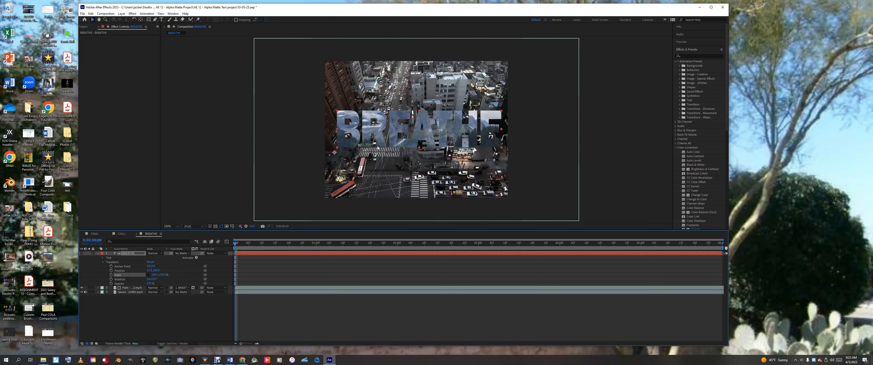
{"action": "left_click_drag", "start_coordinate": [403, 132], "coordinate": [401, 86]}
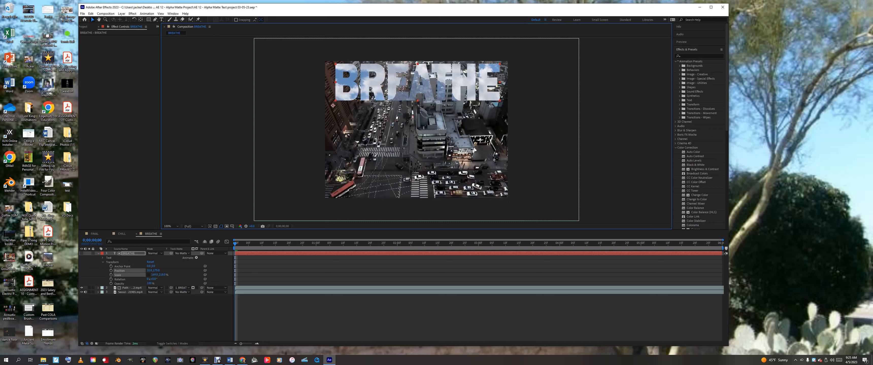
{"action": "left_click_drag", "start_coordinate": [396, 89], "coordinate": [397, 118]}
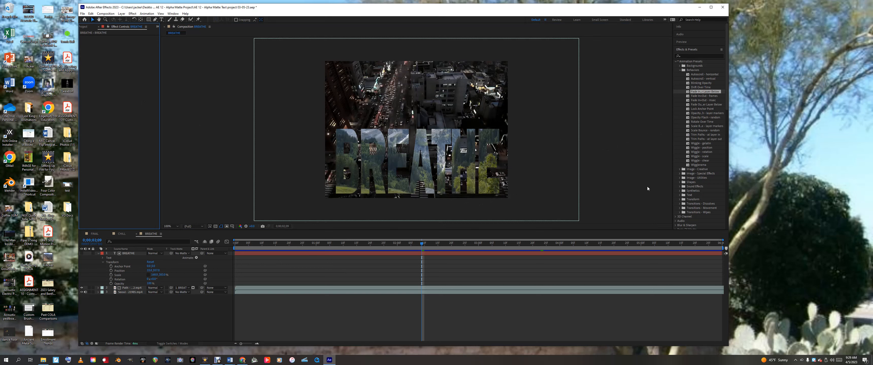
- Apply the Scale Bounce - random behavior preset to the BREATHE text, preview the animation, and return to the composition's start
{"action": "left_click_drag", "start_coordinate": [699, 130], "coordinate": [267, 253]}
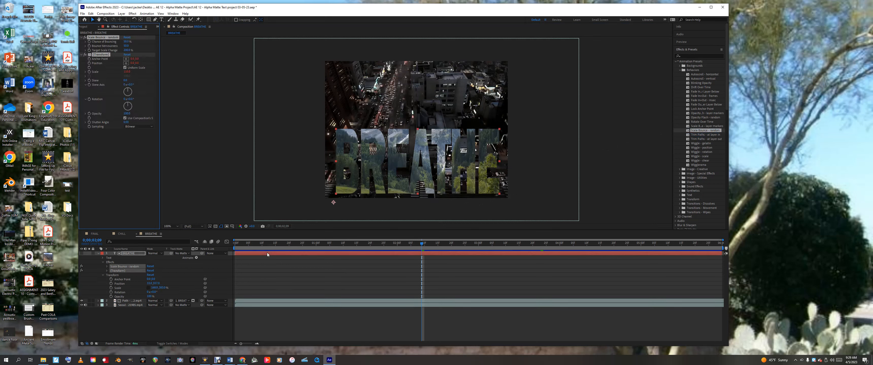
{"action": "key", "text": "space"}
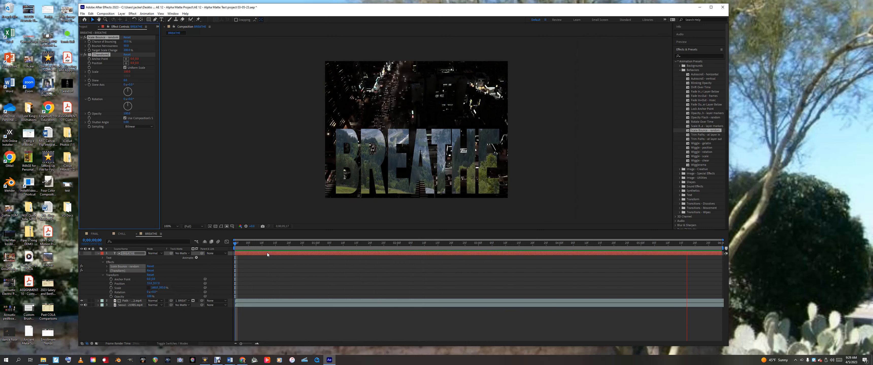
{"action": "key", "text": "space"}
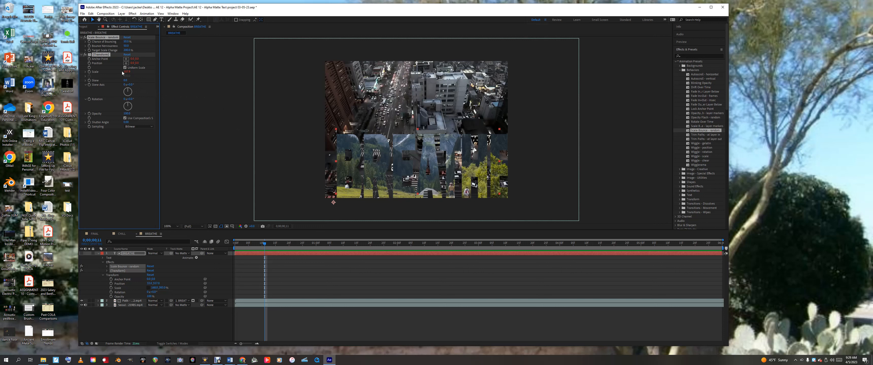
{"action": "left_click_drag", "start_coordinate": [264, 244], "coordinate": [227, 242]}
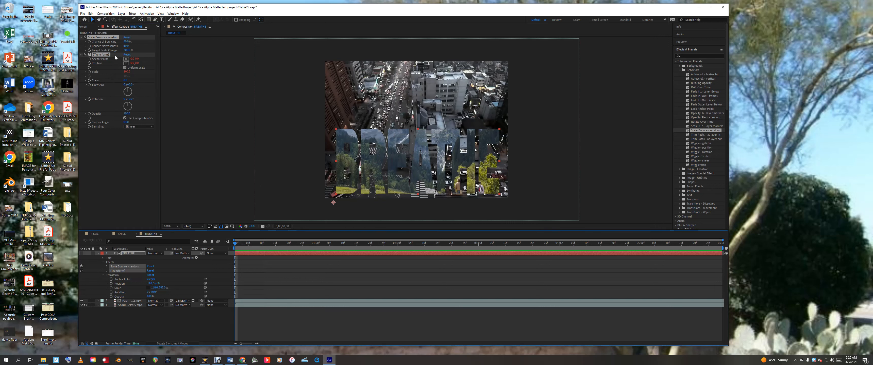
- Lower the Bounce Nervousness of the Scale Bounce - random effect and preview the slower text animation
{"action": "left_click_drag", "start_coordinate": [126, 46], "coordinate": [118, 46]}
{"action": "key", "text": "space"}
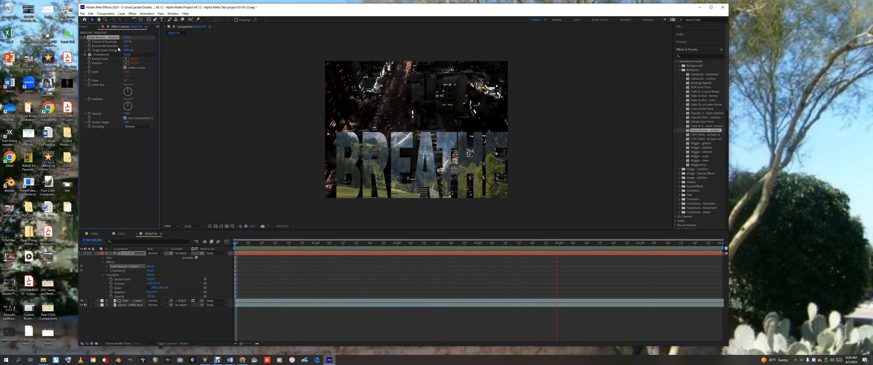
{"action": "key", "text": "space"}
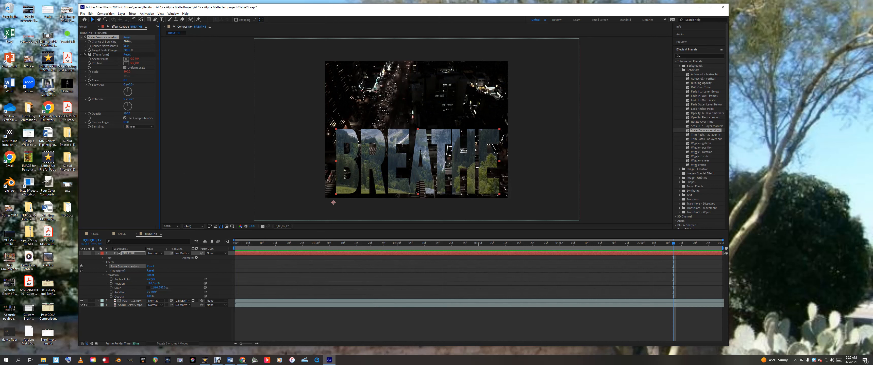
{"action": "key", "text": "space"}
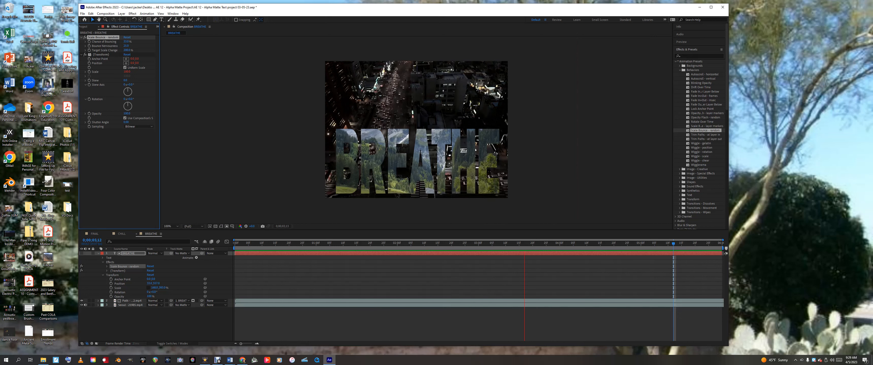
{"action": "key", "text": "space"}
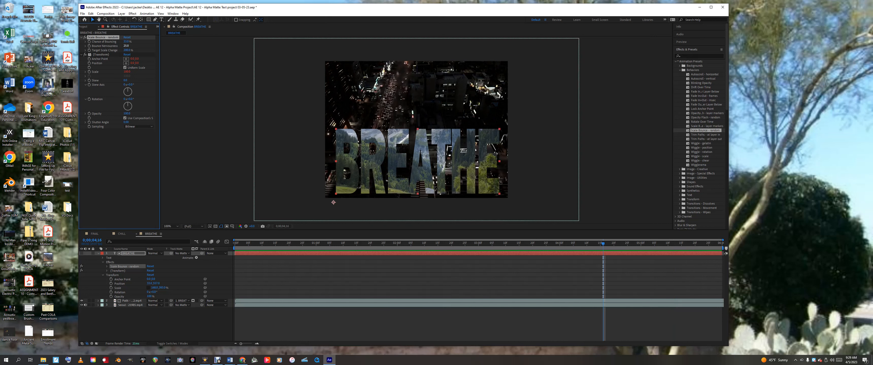
- Raise the effect's Chance of Bouncing, preview the animation, and lower the chance again at the composition's start
{"action": "left_click_drag", "start_coordinate": [126, 42], "coordinate": [148, 42]}
{"action": "key", "text": "space"}
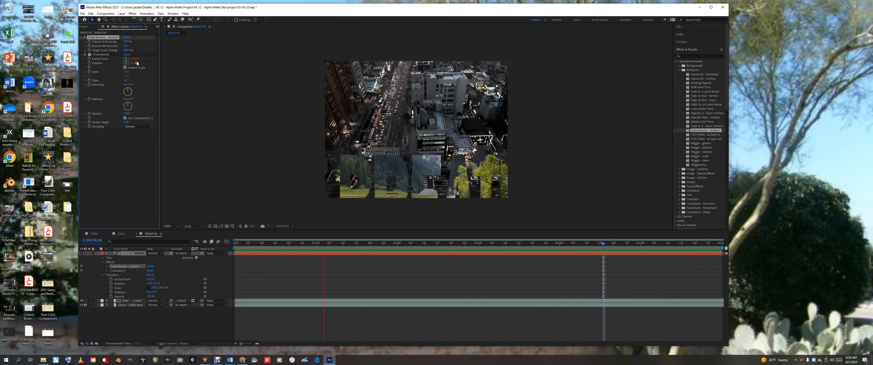
{"action": "key", "text": "space"}
{"action": "key", "text": "Home"}
{"action": "left_click_drag", "start_coordinate": [126, 41], "coordinate": [113, 41]}
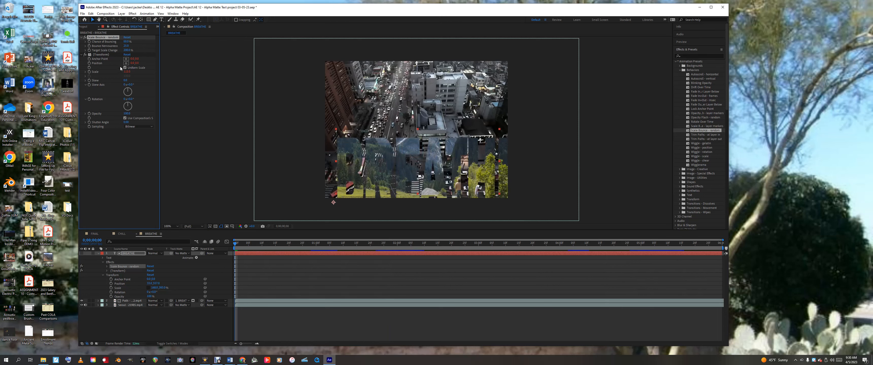
- Adjust the BREATHE text's vertical scale, move the text up to the middle of the frame, and preview the animation
{"action": "left_click_drag", "start_coordinate": [154, 288], "coordinate": [155, 287]}
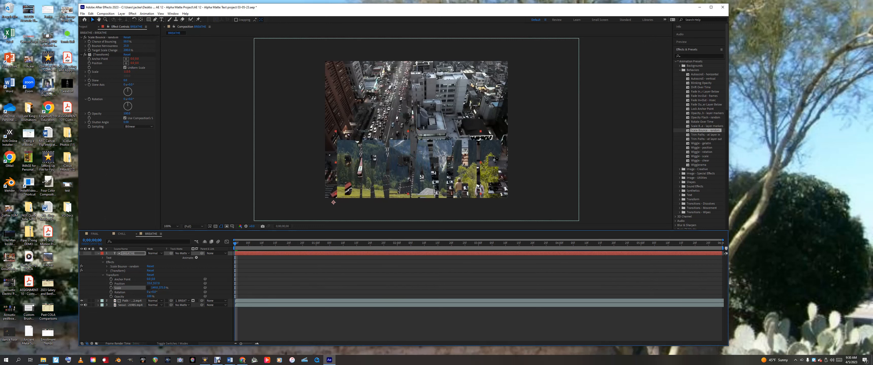
{"action": "left_click_drag", "start_coordinate": [387, 191], "coordinate": [378, 142]}
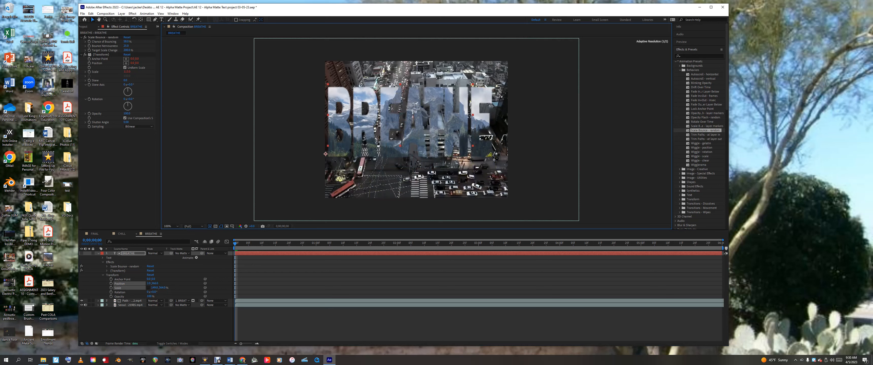
{"action": "key", "text": "space"}
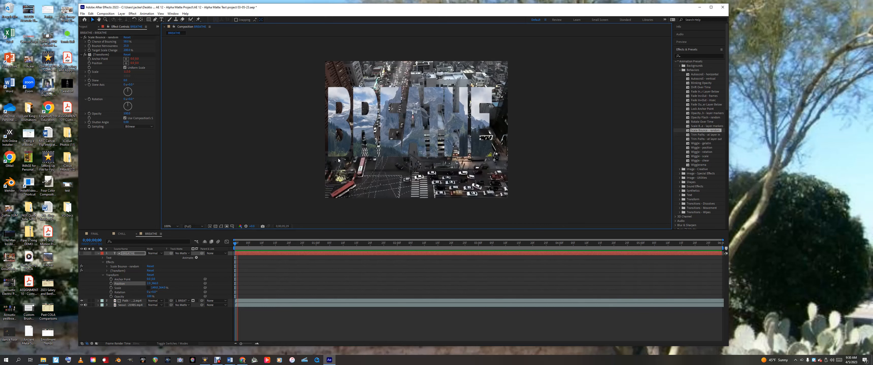
{"action": "key", "text": "space"}
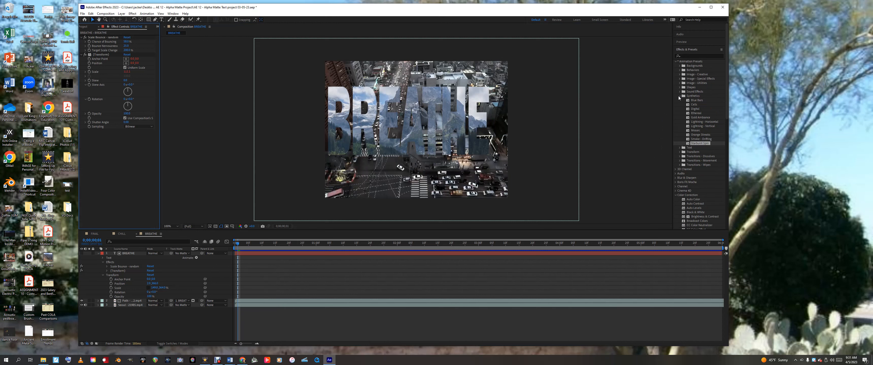
- Apply the Light Leaks - random preset from Image - Special Effects to the BREATHE text and preview it, including from near the start
{"action": "left_click", "coordinate": [680, 96]}
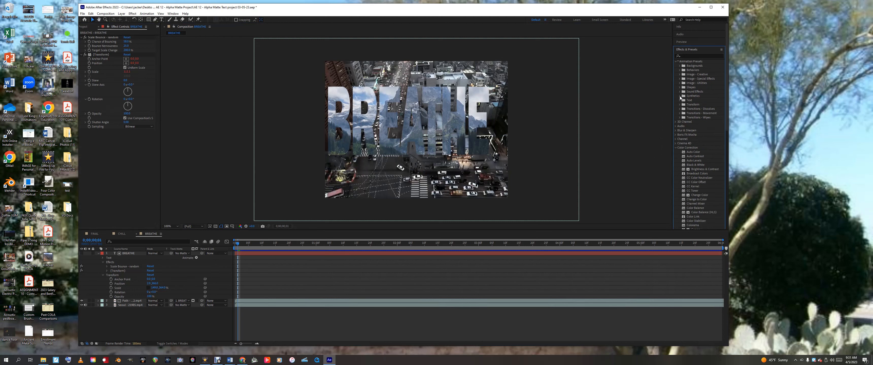
{"action": "left_click", "coordinate": [679, 79]}
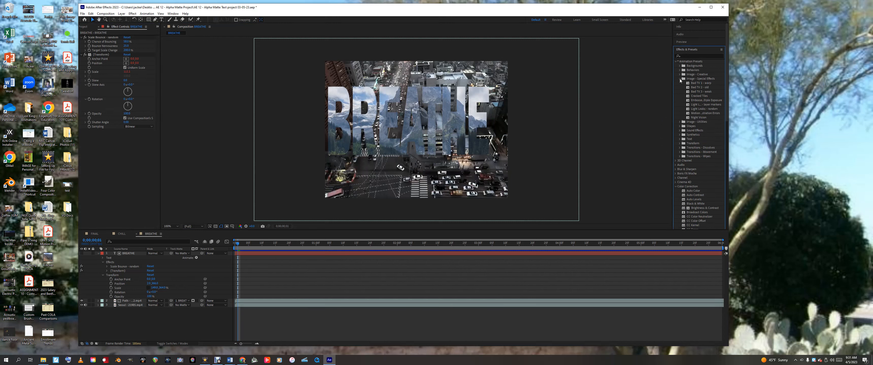
{"action": "left_click", "coordinate": [692, 110]}
{"action": "left_click_drag", "start_coordinate": [692, 109], "coordinate": [370, 254]}
{"action": "key", "text": "space"}
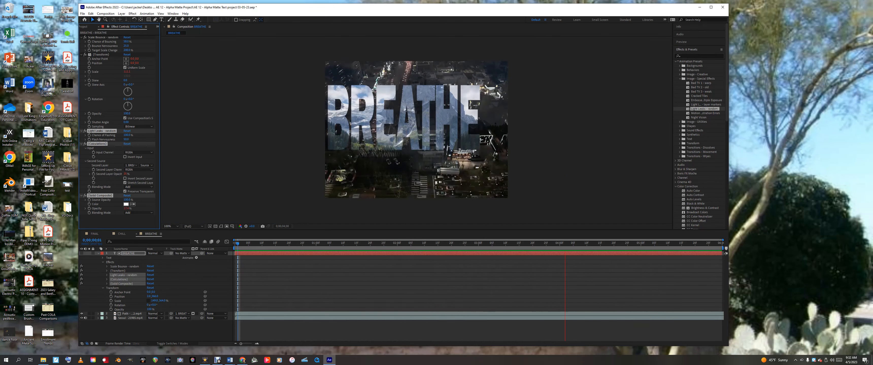
{"action": "key", "text": "space"}
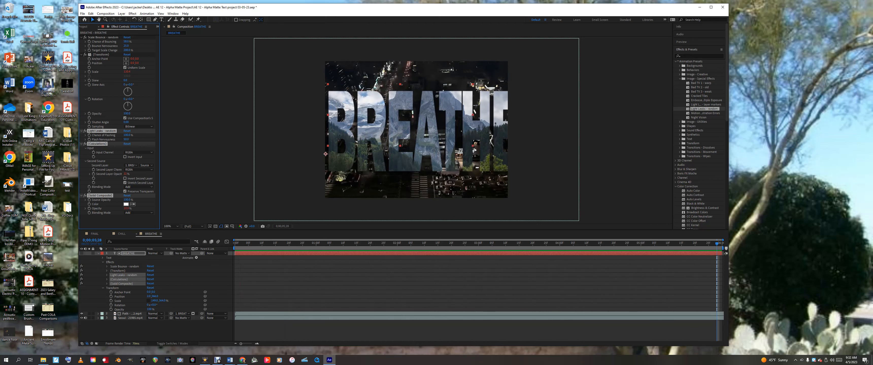
{"action": "left_click", "coordinate": [251, 244]}
{"action": "key", "text": "space"}
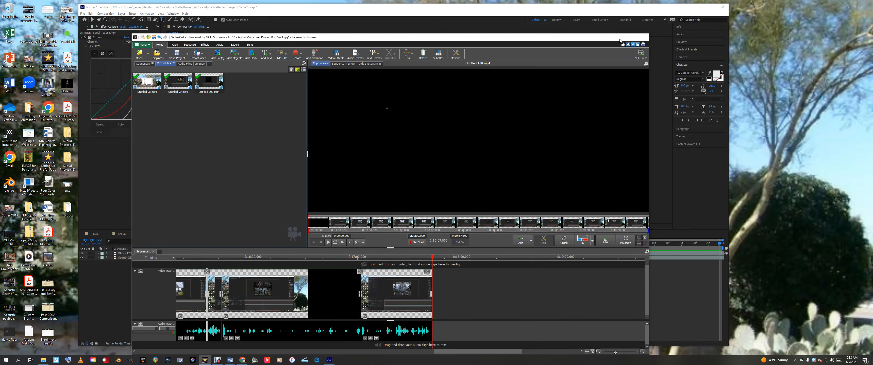
- Switch back to After Effects and preview the Blue lake clip in the ATTUNE composition
{"action": "left_click", "coordinate": [620, 39]}
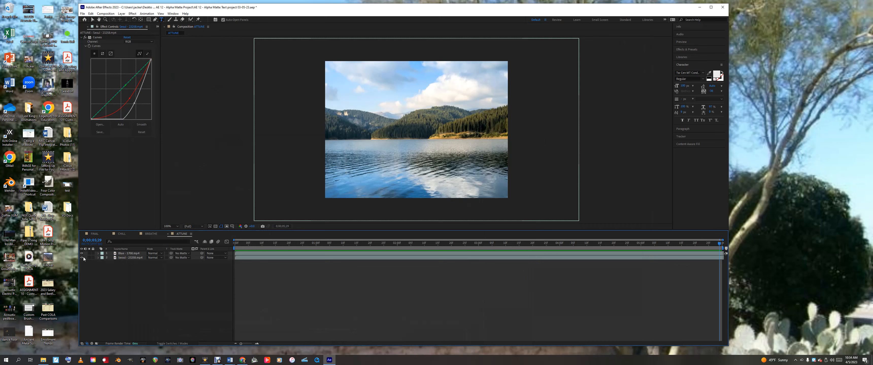
{"action": "left_click", "coordinate": [134, 255]}
{"action": "key", "text": "space"}
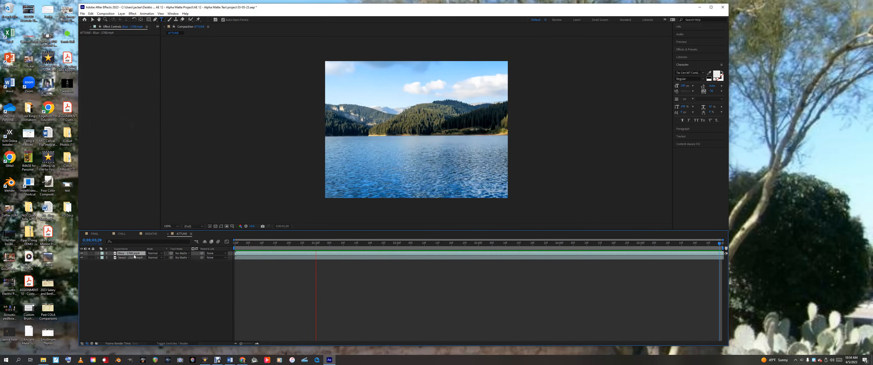
{"action": "key", "text": "space"}
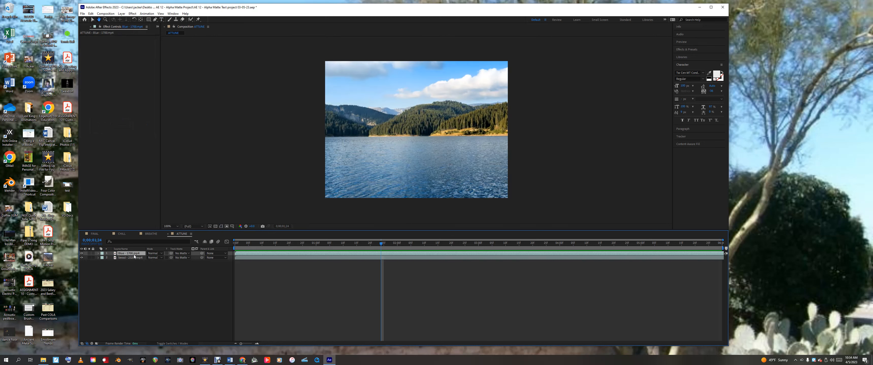
{"action": "key", "text": "space"}
{"action": "key", "text": "space"}
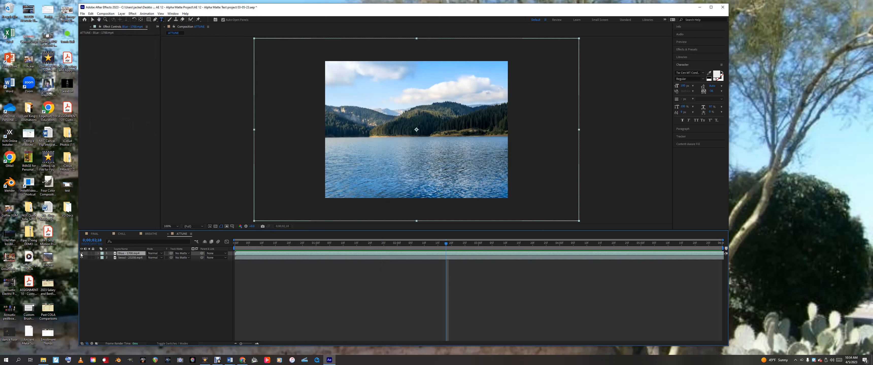
- Hide the Blue lake layer and preview the Seoul street clip beneath it
{"action": "left_click", "coordinate": [81, 254]}
{"action": "key", "text": "space"}
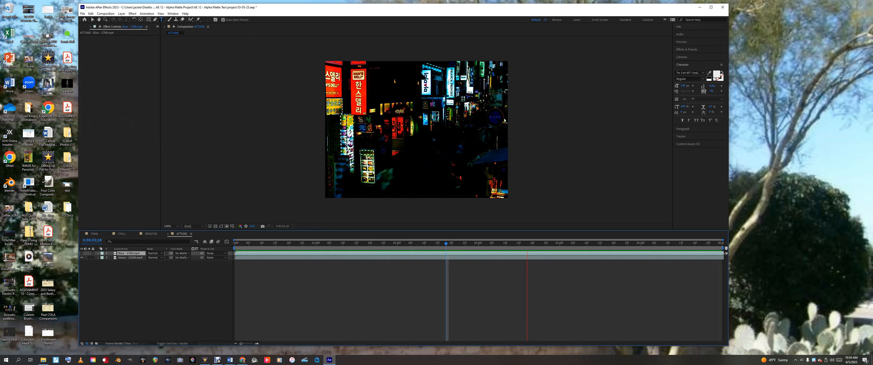
{"action": "key", "text": "space"}
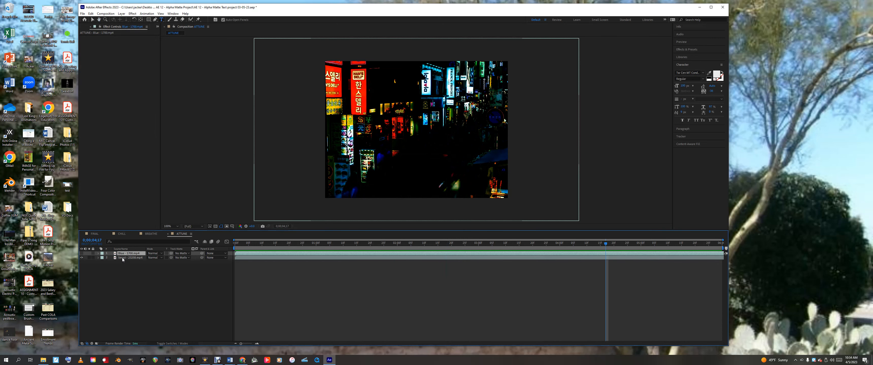
- Reset the Curves effect on the Seoul clip and bend the RGB curve downward to darken the footage
{"action": "left_click", "coordinate": [122, 258]}
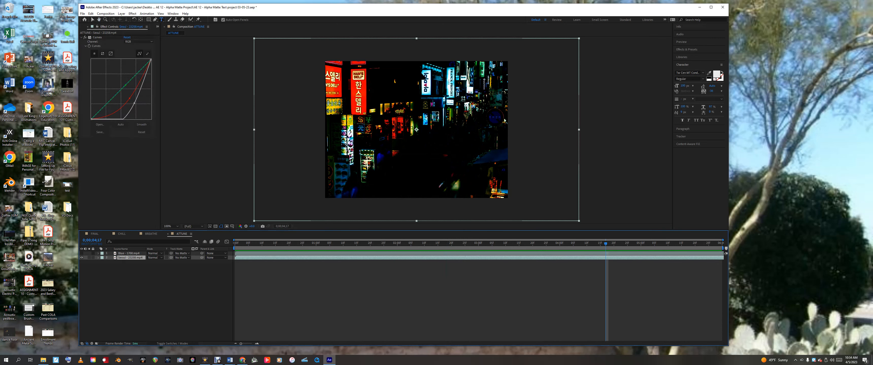
{"action": "left_click", "coordinate": [128, 38]}
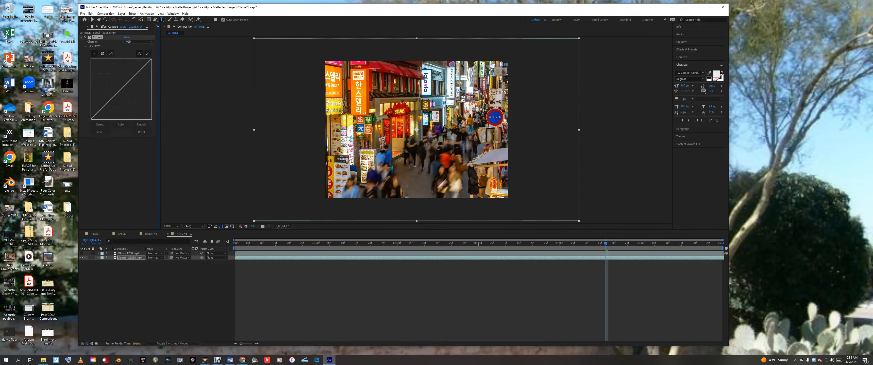
{"action": "left_click_drag", "start_coordinate": [115, 96], "coordinate": [134, 97]}
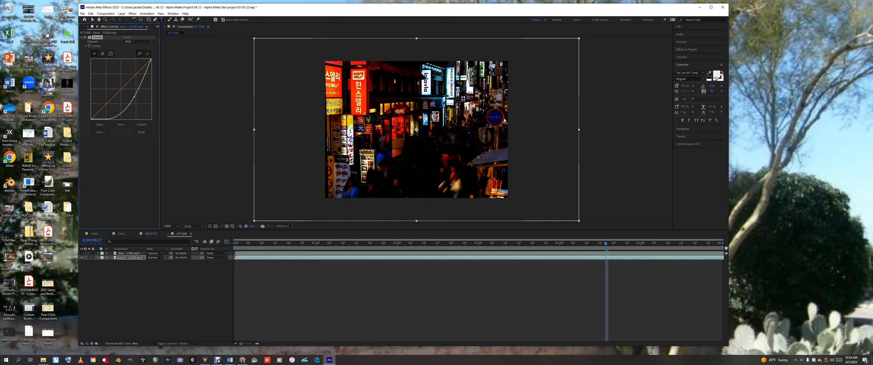
- In the Seoul clip's Curves effect, bend the Red curve downward and raise the Green curve slightly
{"action": "left_click", "coordinate": [130, 53]}
{"action": "mouse_move", "coordinate": [118, 93]}
{"action": "left_mouse_down"}
{"action": "mouse_move", "coordinate": [136, 105]}
{"action": "mouse_move", "coordinate": [112, 91]}
{"action": "mouse_move", "coordinate": [128, 92]}
{"action": "left_mouse_up"}
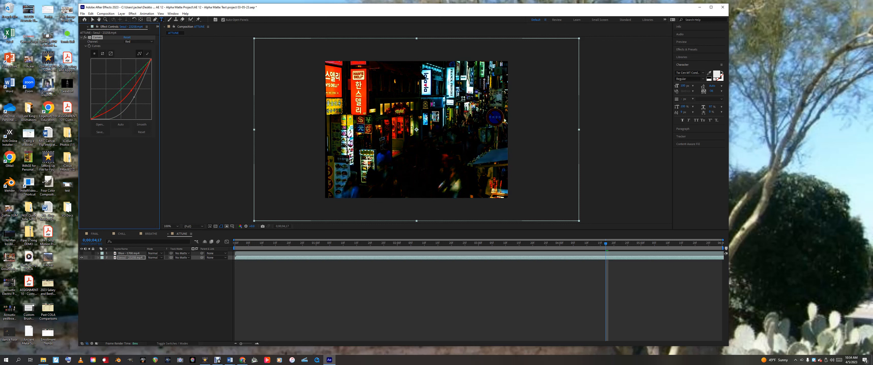
{"action": "left_click", "coordinate": [131, 53]}
{"action": "left_click_drag", "start_coordinate": [116, 94], "coordinate": [111, 94]}
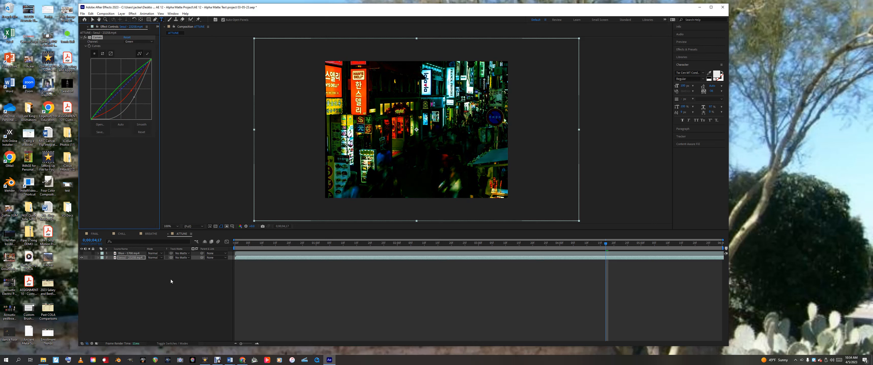
- Add a text layer reading ATTUNE above the two video layers
{"action": "left_click", "coordinate": [129, 254]}
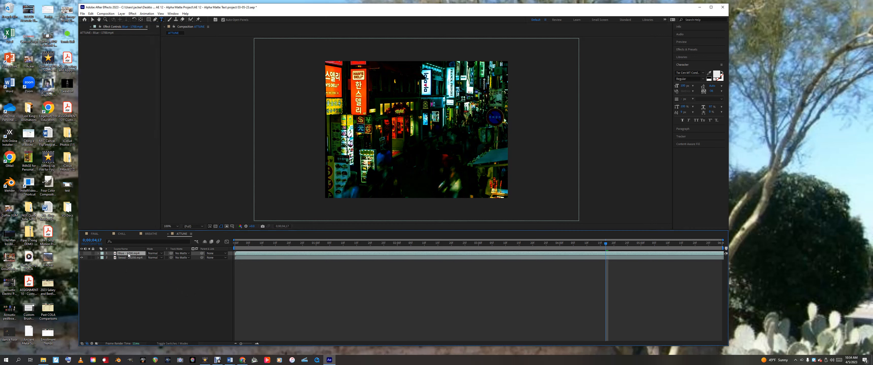
{"action": "left_click", "coordinate": [163, 21]}
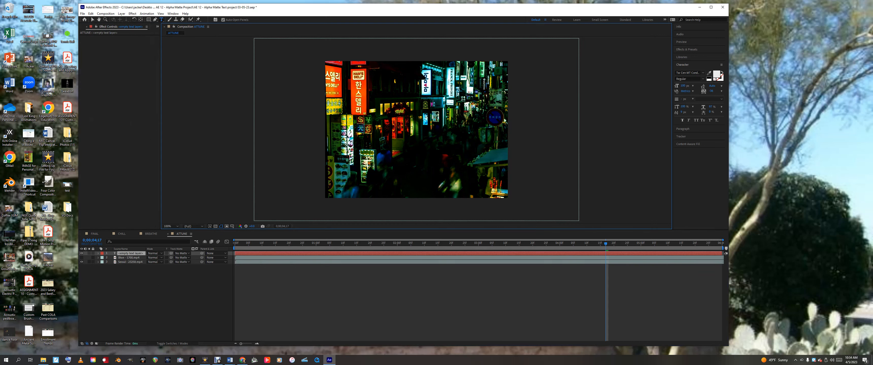
{"action": "type", "text": "A"}
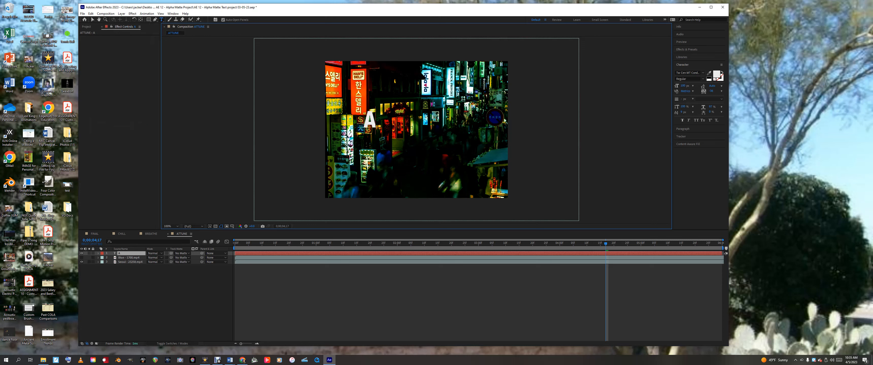
{"action": "type", "text": "TTUNE"}
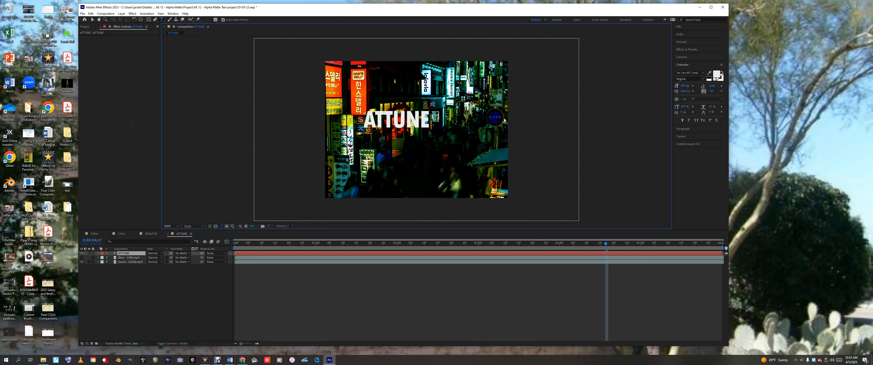
- Scale the ATTUNE text up proportionally to nearly the frame's width and position it across the lower part of the frame
{"action": "key", "text": "ctrl+a"}
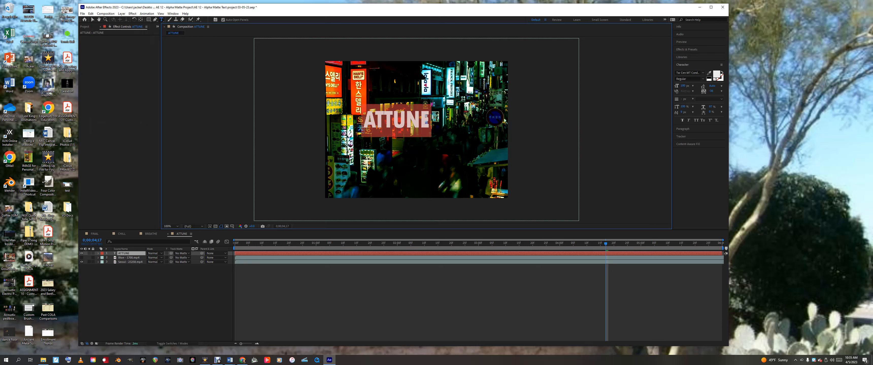
{"action": "left_click", "coordinate": [98, 254]}
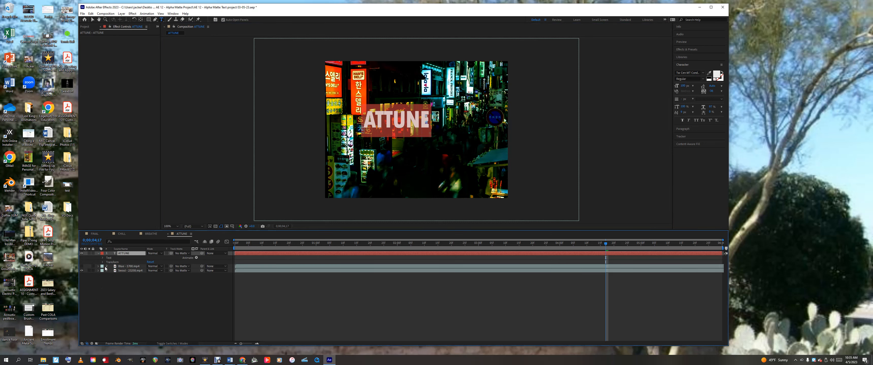
{"action": "left_click", "coordinate": [103, 262]}
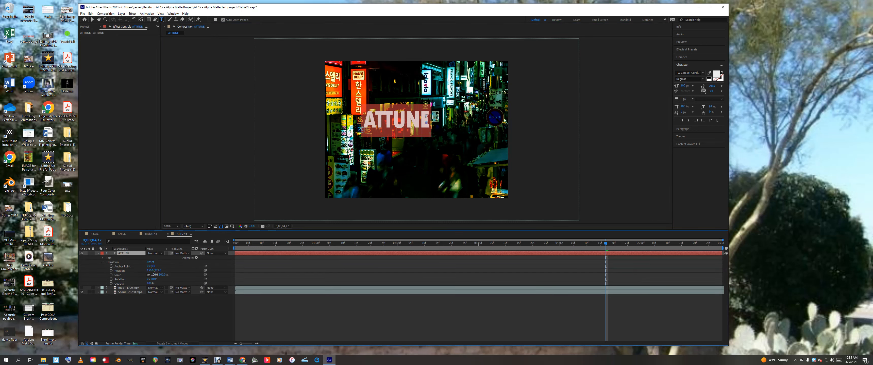
{"action": "left_click_drag", "start_coordinate": [155, 274], "coordinate": [208, 275]}
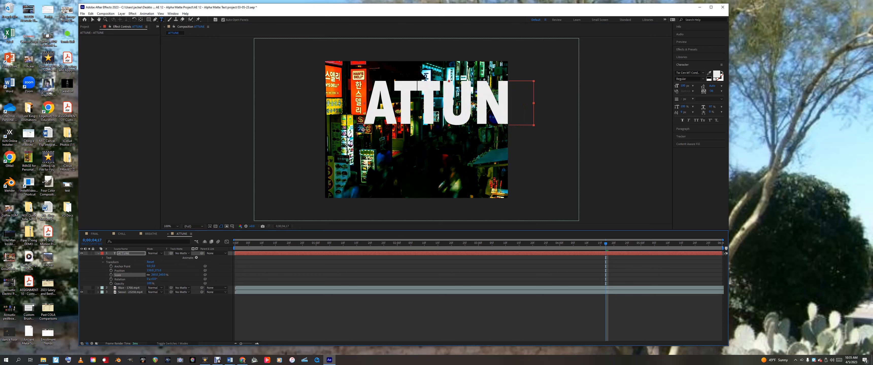
{"action": "left_click", "coordinate": [93, 20]}
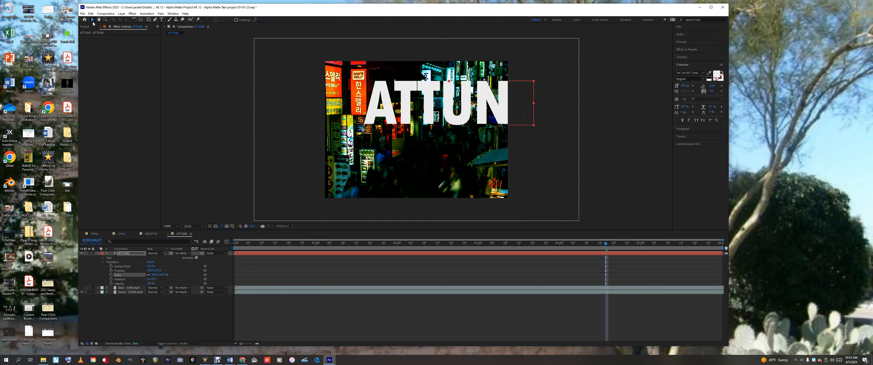
{"action": "left_click_drag", "start_coordinate": [369, 120], "coordinate": [338, 179]}
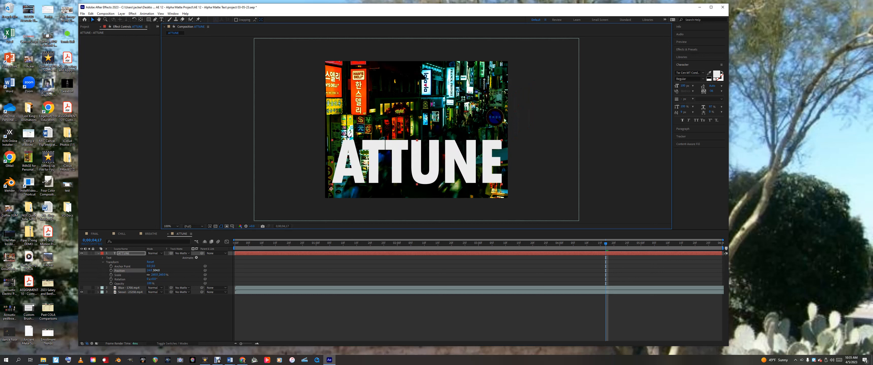
- Unlink the ATTUNE text's scale proportions, stretch it vertically only, and collapse the layer's properties
{"action": "left_click", "coordinate": [150, 275]}
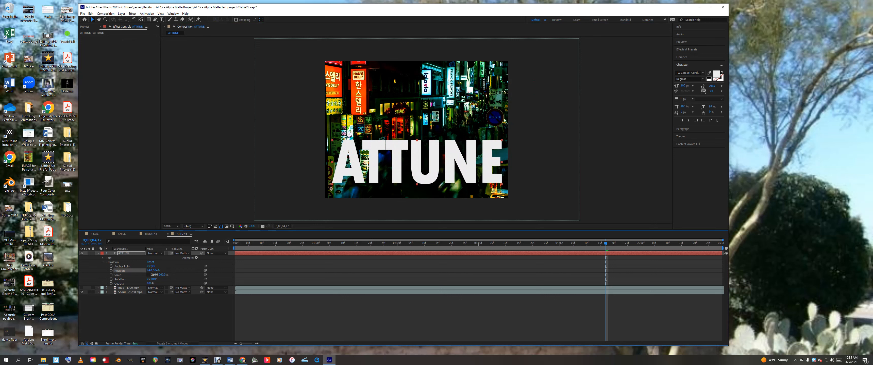
{"action": "key", "text": "Return"}
{"action": "left_click_drag", "start_coordinate": [155, 275], "coordinate": [179, 276]}
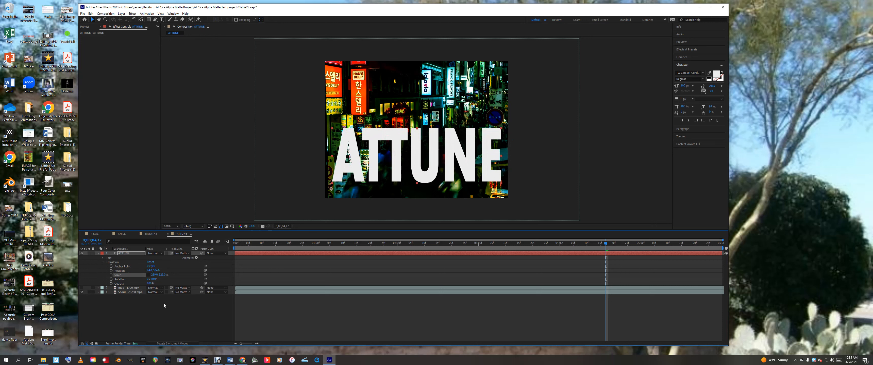
{"action": "left_click", "coordinate": [99, 254]}
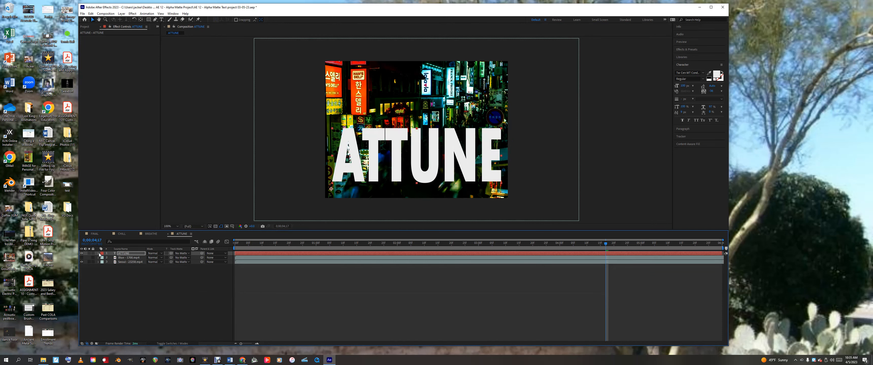
- Set the ATTUNE text layer as the track matte for the Blue clip and make the clip visible again
{"action": "left_click", "coordinate": [133, 258]}
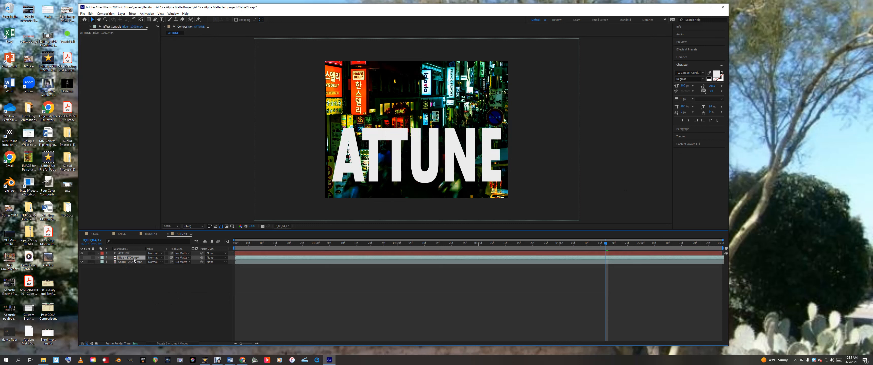
{"action": "left_click", "coordinate": [189, 258]}
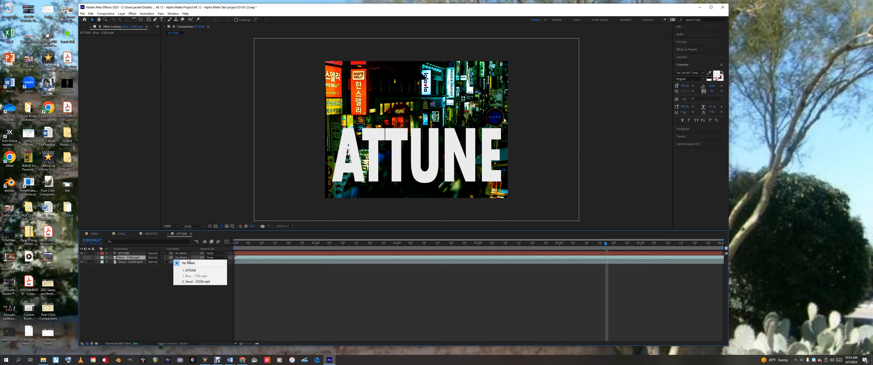
{"action": "left_click", "coordinate": [188, 272]}
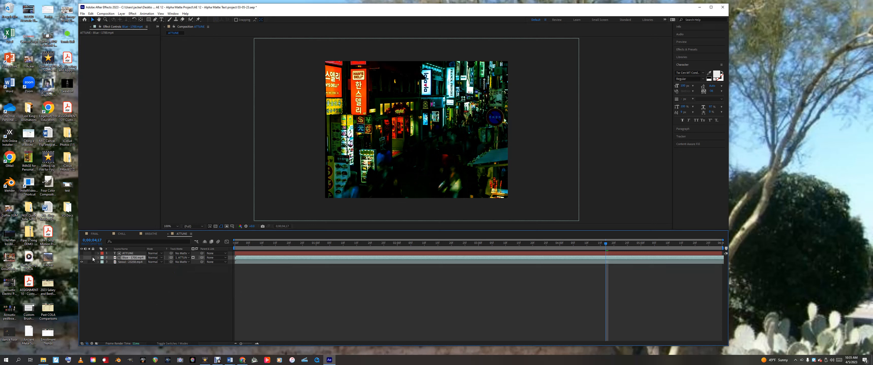
{"action": "left_click", "coordinate": [81, 254]}
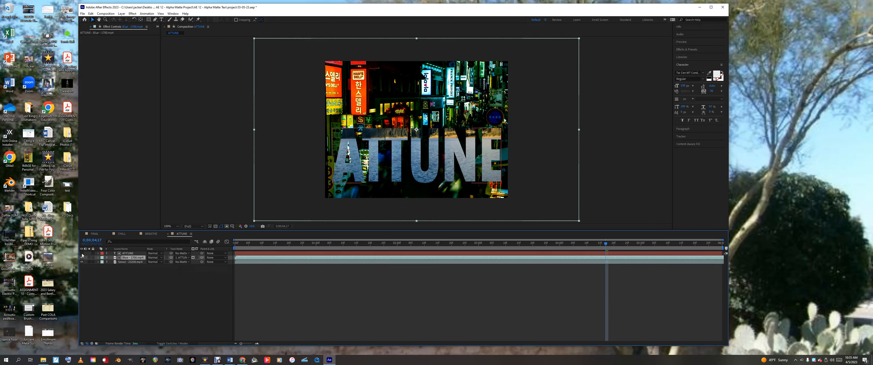
{"action": "left_click", "coordinate": [81, 253]}
{"action": "left_click", "coordinate": [81, 254]}
- Try moving the ATTUNE matte text higher over the footage
{"action": "mouse_move", "coordinate": [360, 156]}
{"action": "left_mouse_down"}
{"action": "mouse_move", "coordinate": [360, 164]}
{"action": "mouse_move", "coordinate": [360, 155]}
{"action": "left_mouse_up"}
{"action": "left_click", "coordinate": [125, 253]}
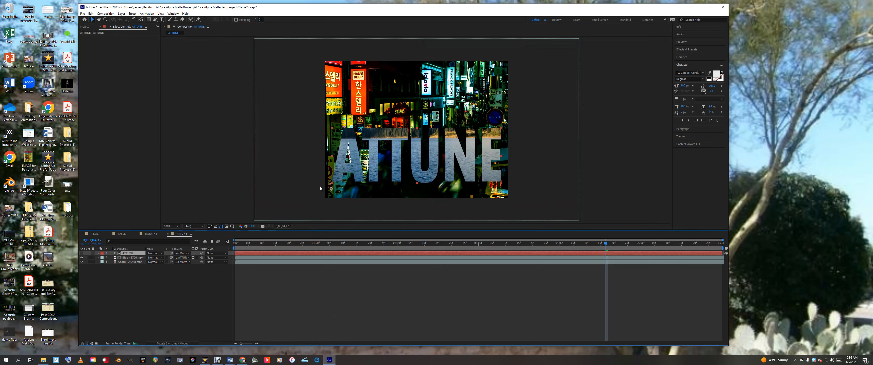
{"action": "left_click_drag", "start_coordinate": [350, 167], "coordinate": [346, 141]}
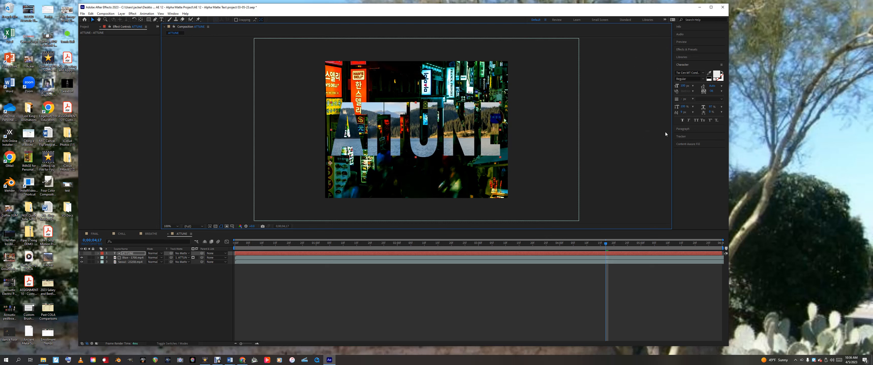
- Apply the Drop Shadow effect to the ATTUNE text layer and increase the shadow's softness and distance
{"action": "left_click", "coordinate": [681, 50]}
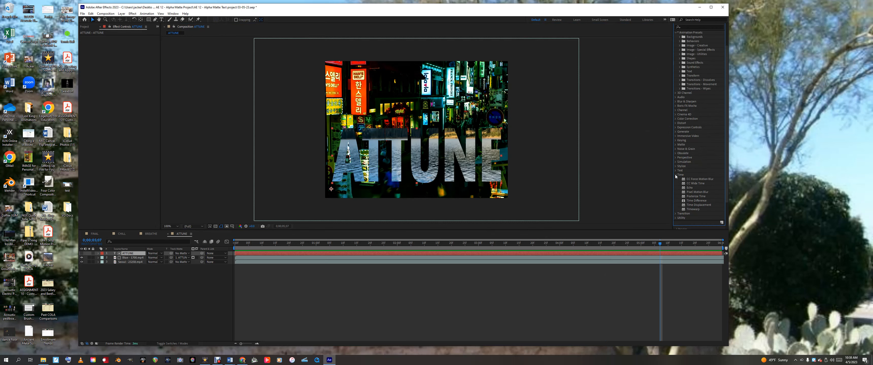
{"action": "left_click", "coordinate": [676, 157]}
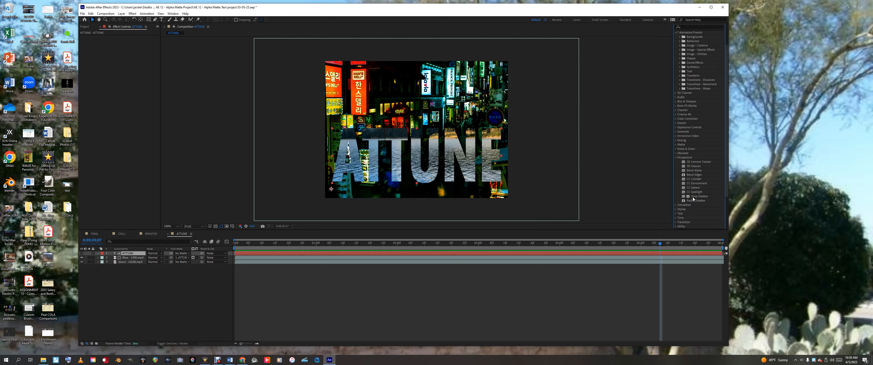
{"action": "left_click_drag", "start_coordinate": [694, 197], "coordinate": [469, 254]}
{"action": "key", "text": "space"}
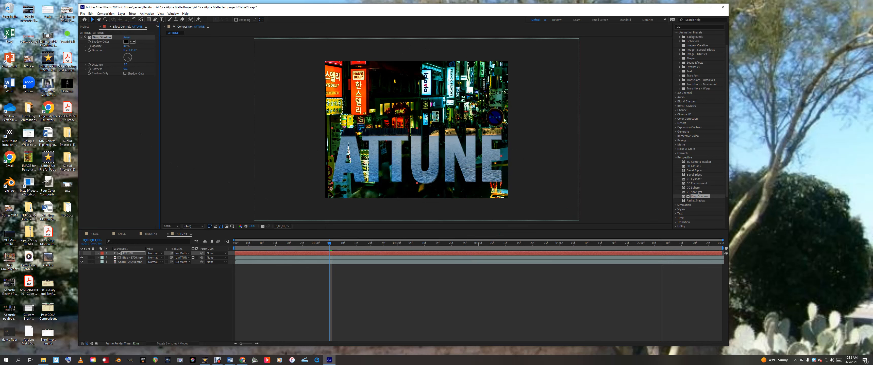
{"action": "mouse_move", "coordinate": [125, 69]}
{"action": "left_mouse_down"}
{"action": "mouse_move", "coordinate": [215, 69]}
{"action": "mouse_move", "coordinate": [127, 65]}
{"action": "left_mouse_up"}
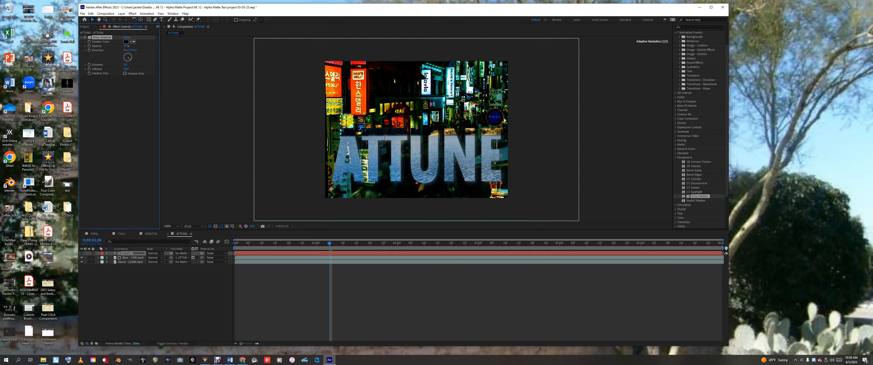
{"action": "mouse_move", "coordinate": [125, 65]}
{"action": "left_mouse_down"}
{"action": "mouse_move", "coordinate": [154, 64]}
{"action": "mouse_move", "coordinate": [142, 69]}
{"action": "left_mouse_up"}
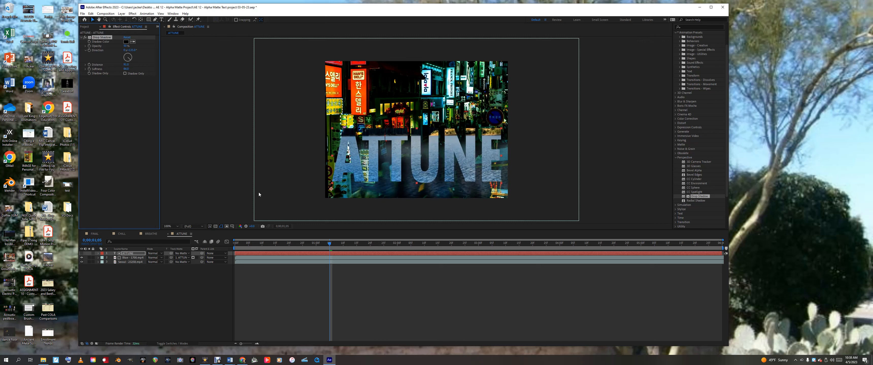
- Start keyframing the Drop Shadow's distance at the first frame of the composition
{"action": "left_click_drag", "start_coordinate": [328, 244], "coordinate": [229, 248]}
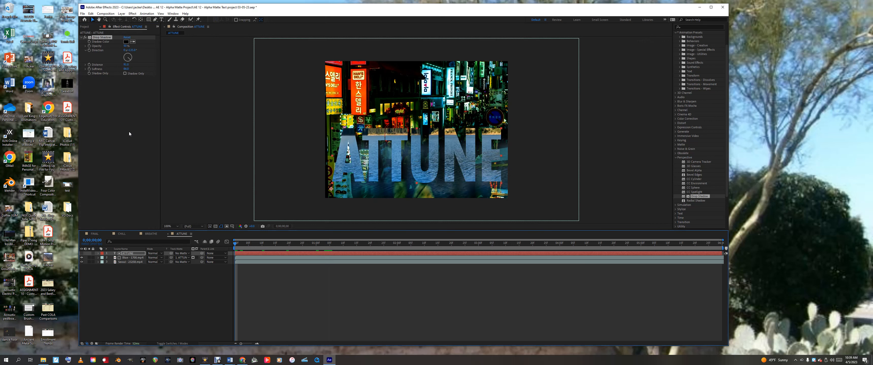
{"action": "left_click", "coordinate": [89, 66]}
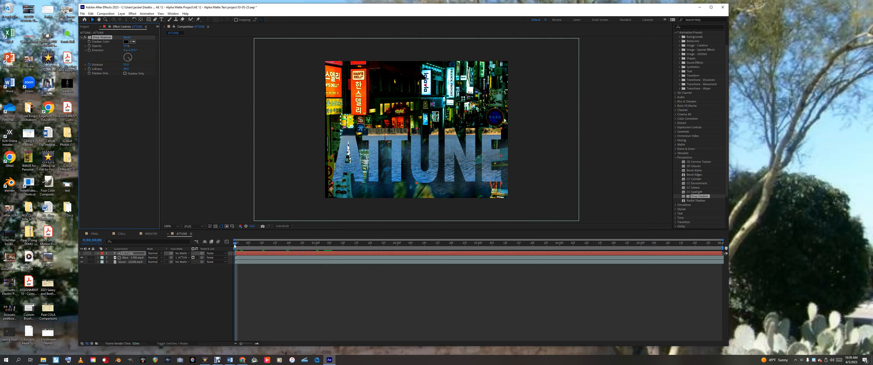
{"action": "mouse_move", "coordinate": [233, 244]}
{"action": "left_mouse_down"}
{"action": "mouse_move", "coordinate": [395, 252]}
{"action": "mouse_move", "coordinate": [229, 249]}
{"action": "left_mouse_up"}
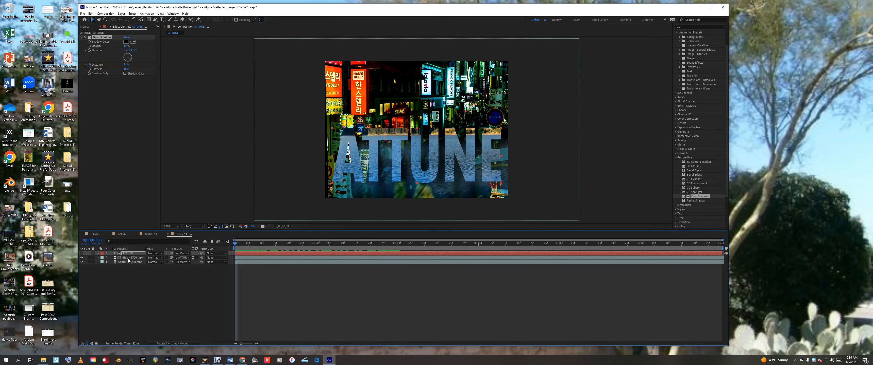
- Move the ATTUNE text to the upper edge of the frame, then greatly increase its shadow distance and reduce the softness
{"action": "left_click_drag", "start_coordinate": [343, 146], "coordinate": [335, 79]}
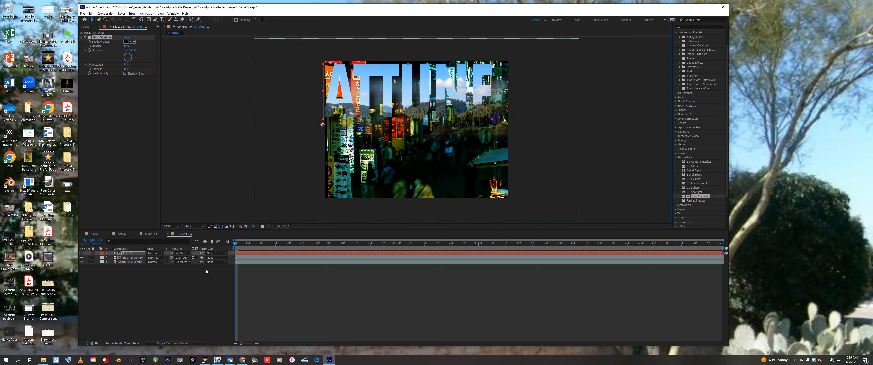
{"action": "left_click_drag", "start_coordinate": [126, 64], "coordinate": [293, 64]}
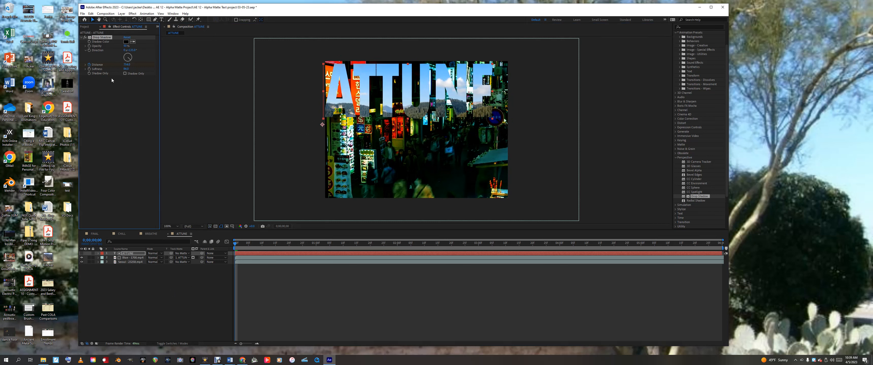
{"action": "left_click_drag", "start_coordinate": [148, 68], "coordinate": [112, 69]}
- Keyframe a much smaller Drop Shadow distance at the two-second mark
{"action": "left_click_drag", "start_coordinate": [235, 244], "coordinate": [395, 263]}
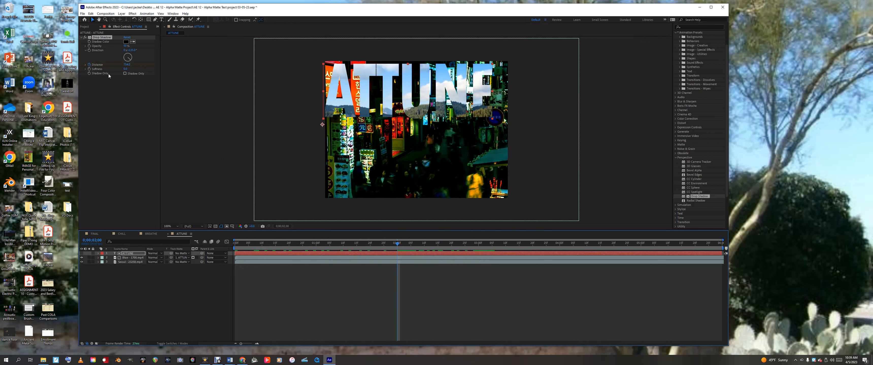
{"action": "left_click_drag", "start_coordinate": [126, 65], "coordinate": [4, 65]}
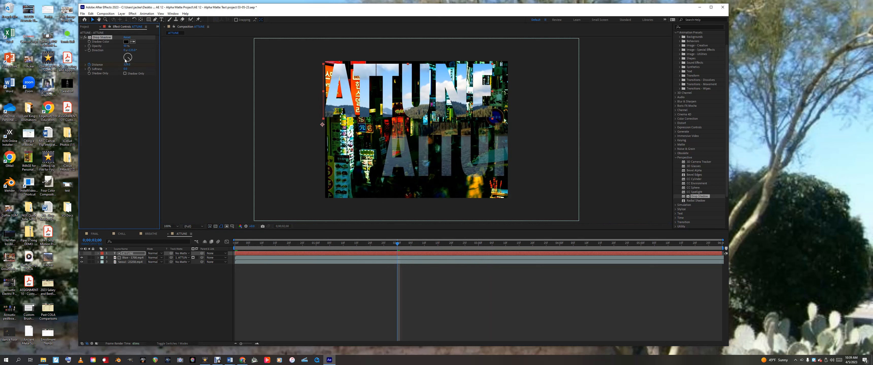
{"action": "left_click_drag", "start_coordinate": [127, 65], "coordinate": [43, 65]}
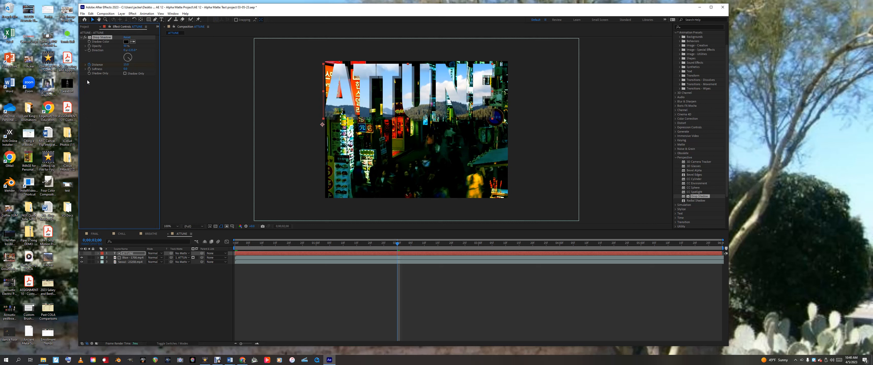
- Adjust the Drop Shadow's opacity, leaving Shadow Only off, and preview the shadow animation
{"action": "left_click", "coordinate": [124, 74]}
{"action": "left_click", "coordinate": [125, 73]}
{"action": "left_click_drag", "start_coordinate": [125, 46], "coordinate": [128, 46]}
{"action": "key", "text": "space"}
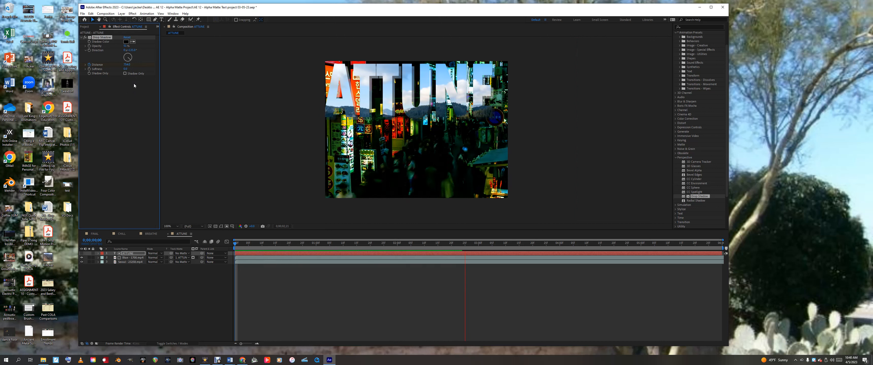
{"action": "key", "text": "space"}
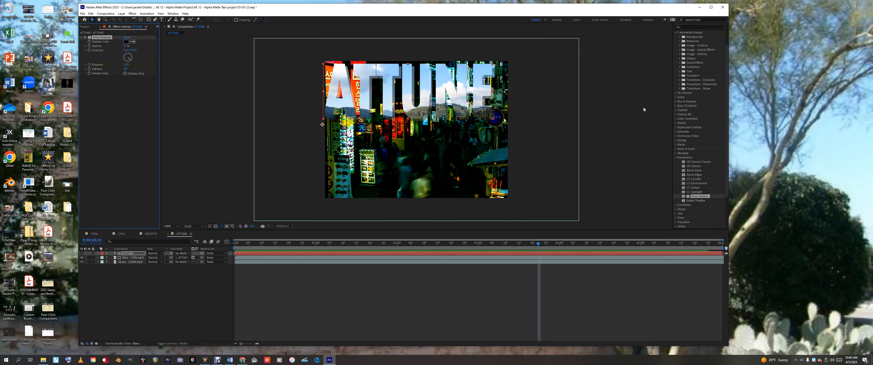
- Apply the Drift Over Time preset from the Behaviors presets to the ATTUNE text layer and preview the motion
{"action": "left_click", "coordinate": [676, 158]}
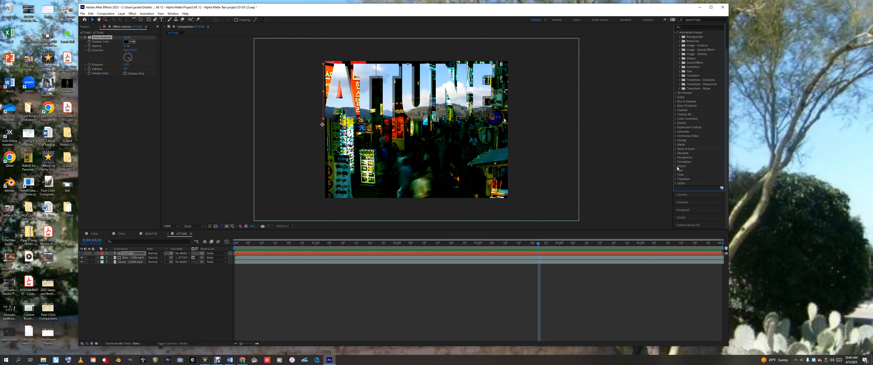
{"action": "left_click", "coordinate": [679, 41]}
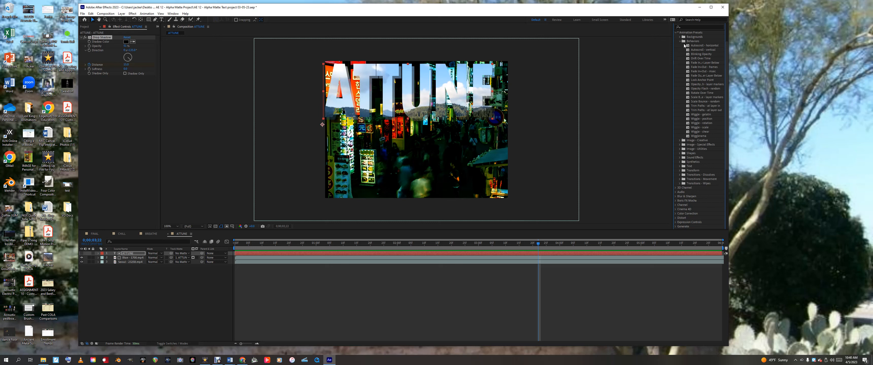
{"action": "left_click_drag", "start_coordinate": [693, 60], "coordinate": [322, 255]}
{"action": "key", "text": "space"}
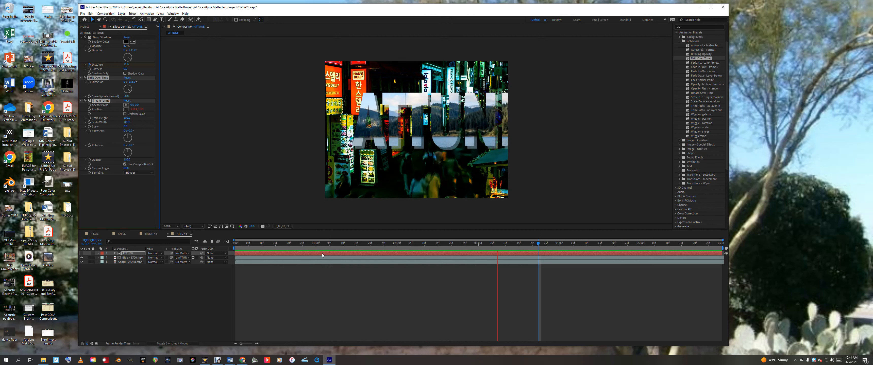
{"action": "key", "text": "space"}
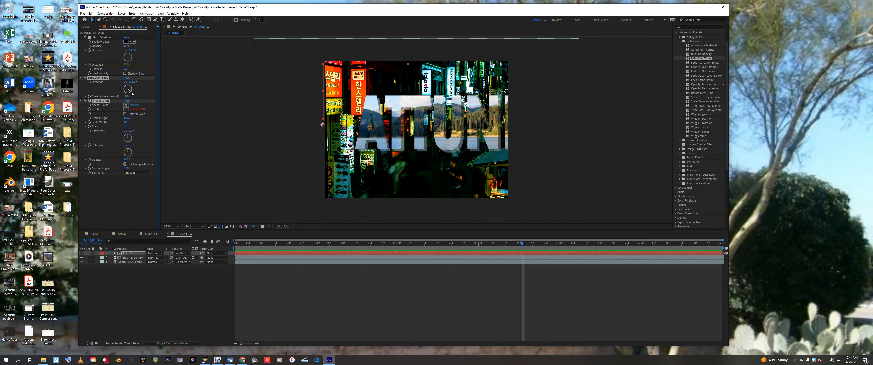
- Try a more downward drift direction, then delete the Drift Over Time control from the ATTUNE layer and preview the composition
{"action": "left_click_drag", "start_coordinate": [129, 92], "coordinate": [128, 94]}
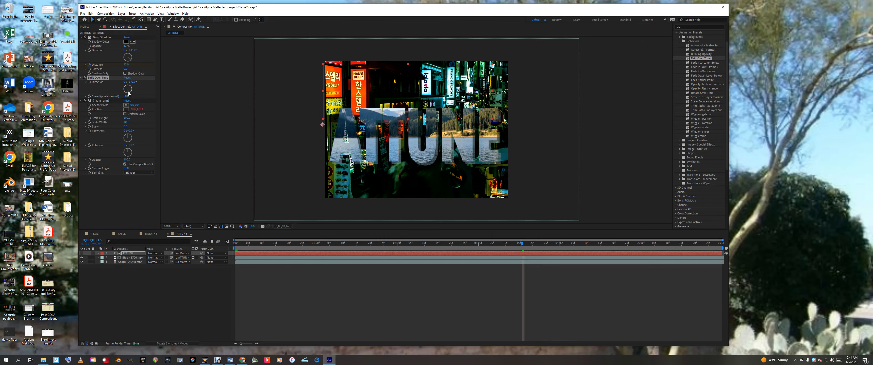
{"action": "key", "text": "Delete"}
{"action": "key", "text": "space"}
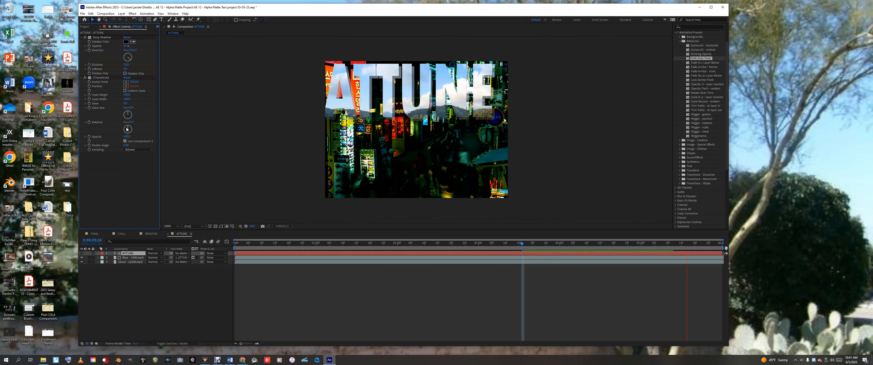
{"action": "key", "text": "space"}
{"action": "key", "text": "space"}
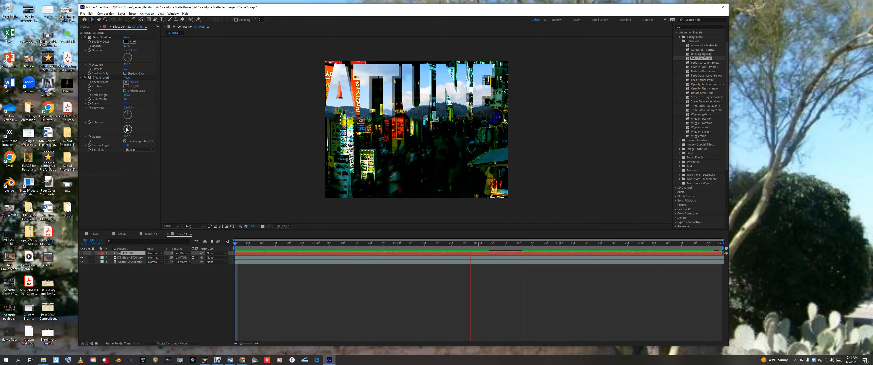
{"action": "key", "text": "space"}
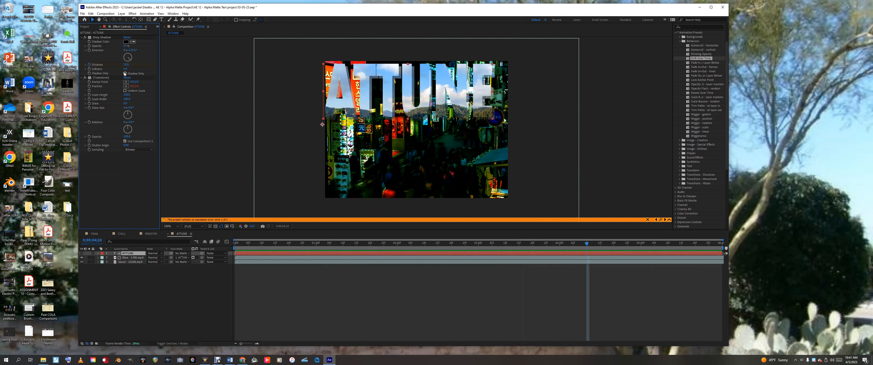
- Rotate the Drop Shadow's direction so the shadow falls more to the right, and preview the result
{"action": "left_click", "coordinate": [129, 60]}
{"action": "mouse_move", "coordinate": [128, 60]}
{"action": "left_mouse_down"}
{"action": "mouse_move", "coordinate": [116, 69]}
{"action": "mouse_move", "coordinate": [144, 63]}
{"action": "left_mouse_up"}
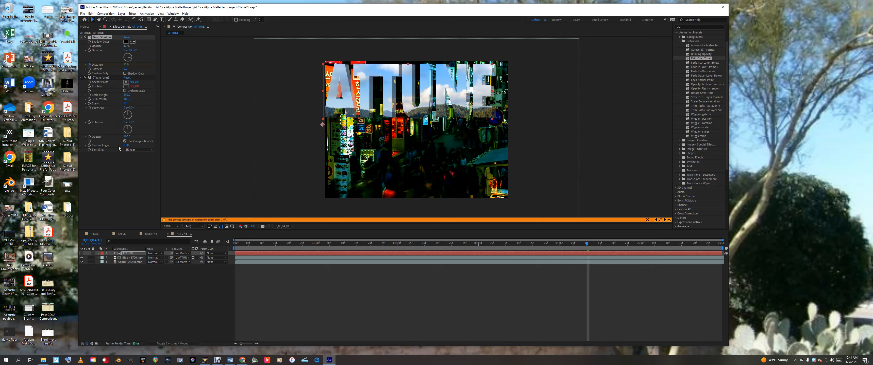
{"action": "key", "text": "space"}
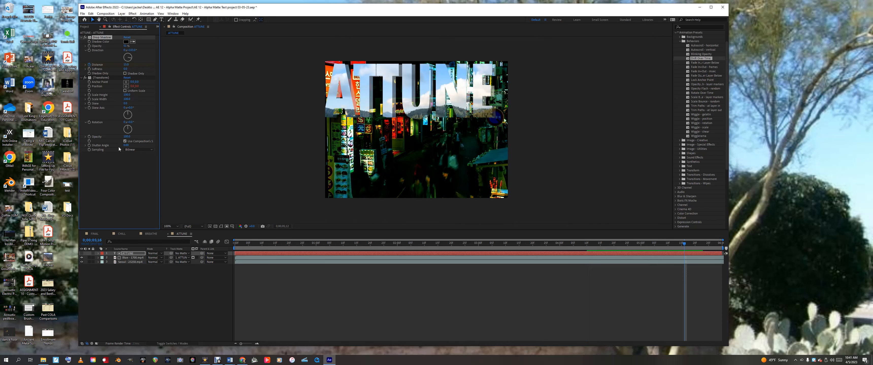
{"action": "key", "text": "space"}
- Reapply the Drift Over Time preset to the ATTUNE text layer, change its drift direction, and preview the motion
{"action": "left_click_drag", "start_coordinate": [699, 60], "coordinate": [317, 254]}
{"action": "key", "text": "space"}
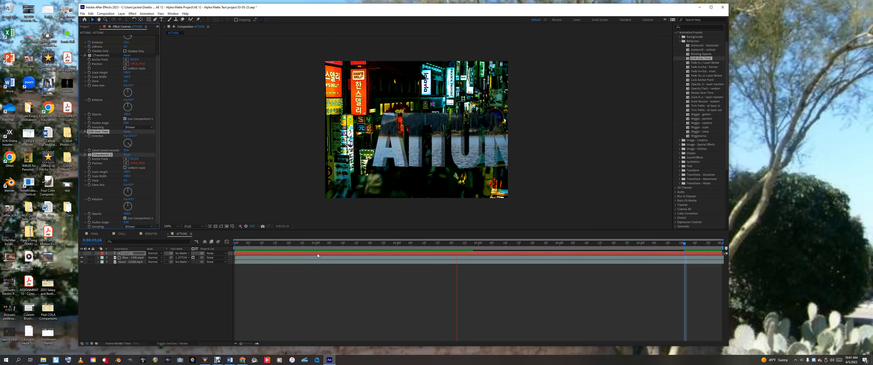
{"action": "key", "text": "space"}
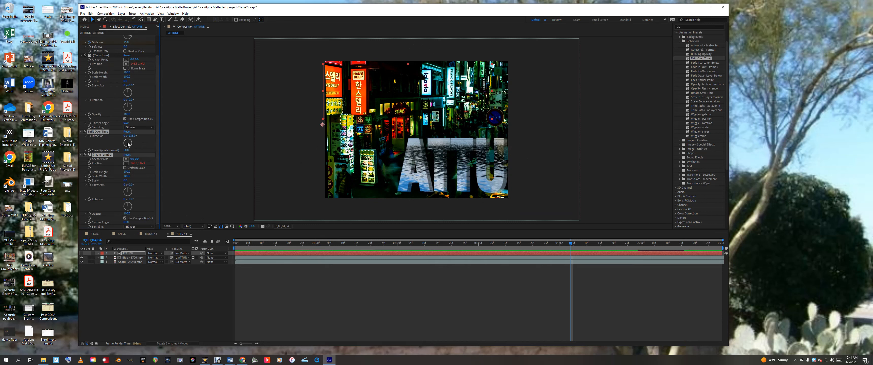
{"action": "left_click_drag", "start_coordinate": [129, 143], "coordinate": [128, 145]}
{"action": "key", "text": "space"}
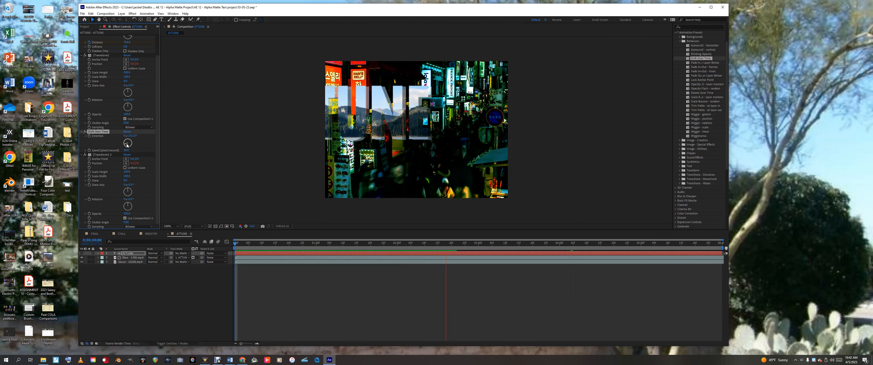
{"action": "key", "text": "space"}
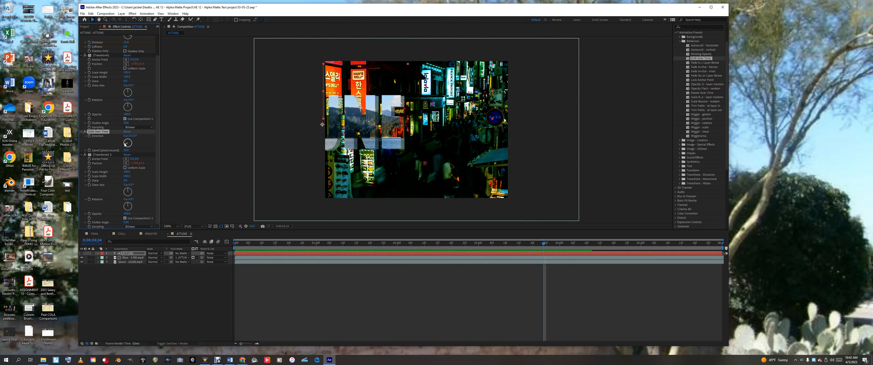
- Try an upward drift direction for the Drift Over Time effect on the ATTUNE text layer and preview the motion from the start
{"action": "key", "text": "Home"}
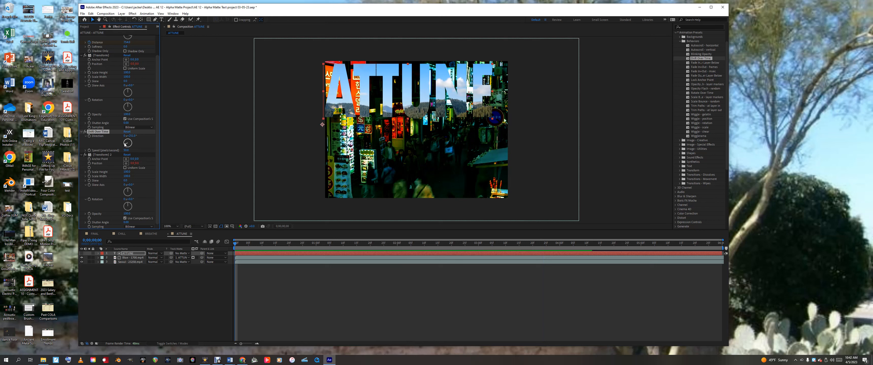
{"action": "left_click_drag", "start_coordinate": [126, 146], "coordinate": [128, 137]}
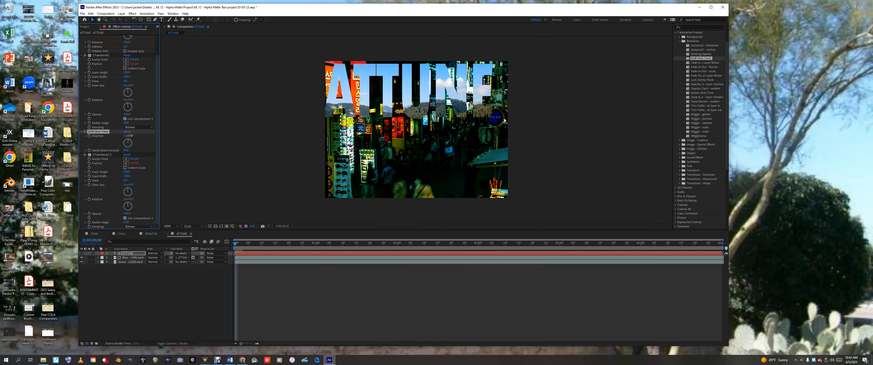
{"action": "key", "text": "space"}
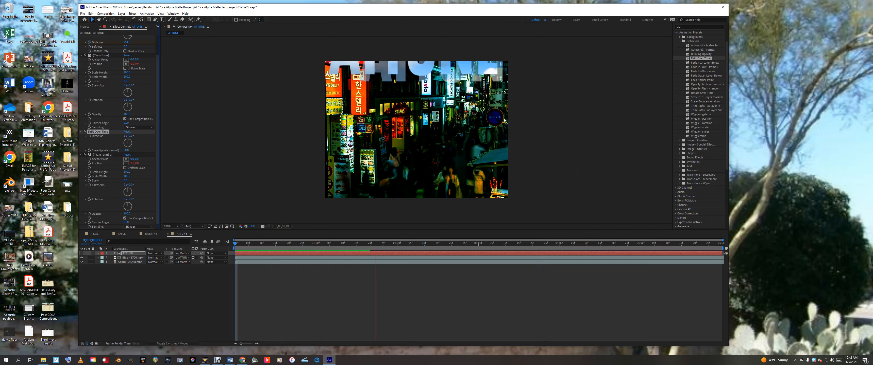
- Rotate the Drift Over Time direction so the ATTUNE text drifts downward, and preview the motion
{"action": "left_click", "coordinate": [126, 144]}
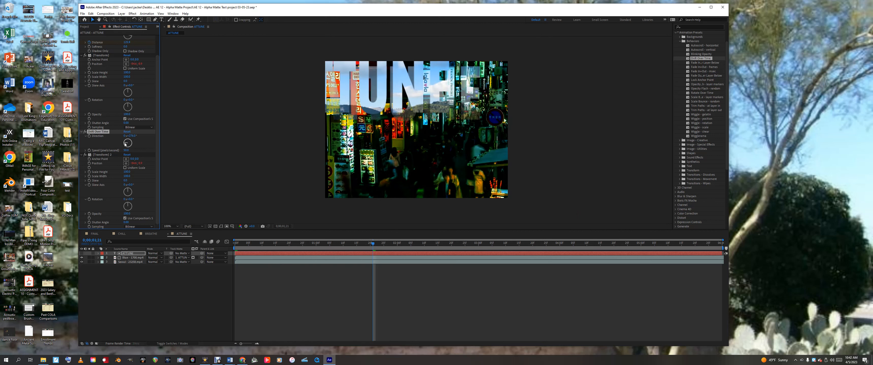
{"action": "left_click_drag", "start_coordinate": [125, 144], "coordinate": [129, 150]}
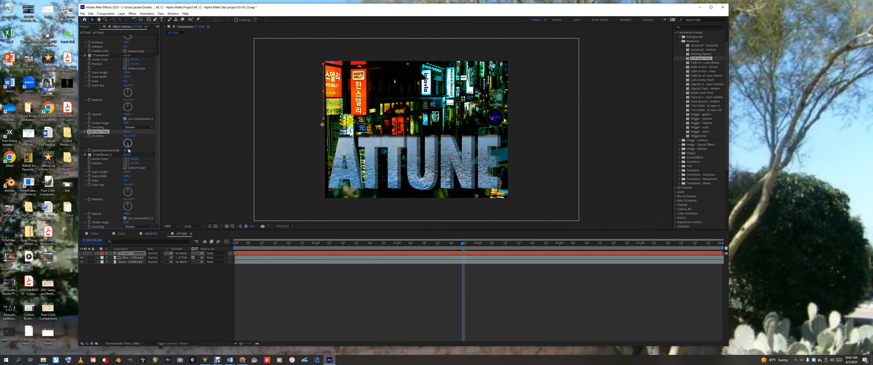
{"action": "key", "text": "space"}
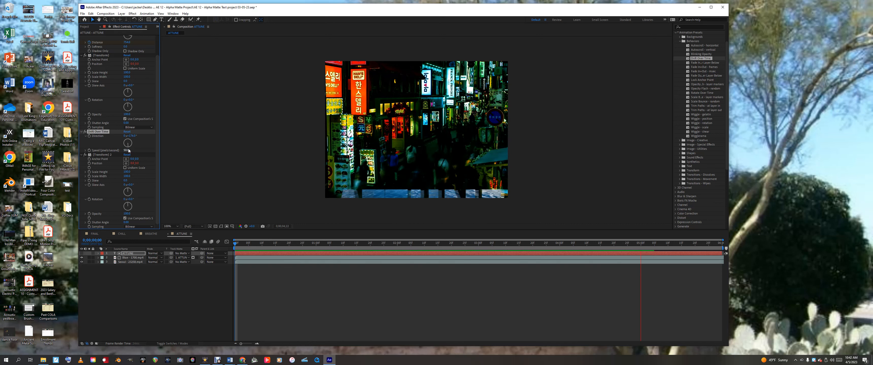
{"action": "key", "text": "space"}
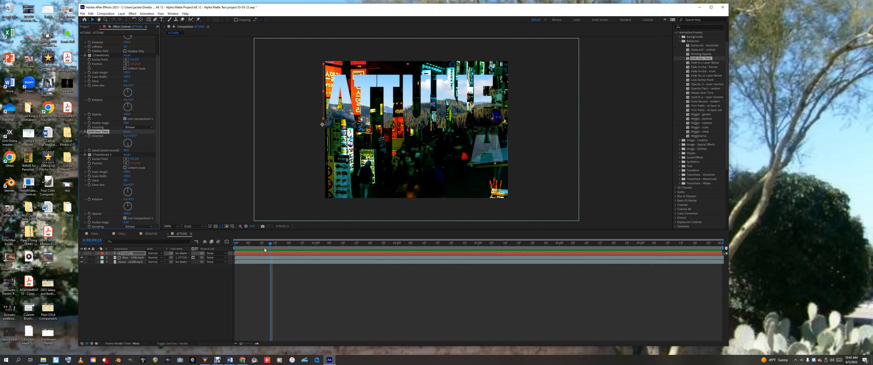
{"action": "key", "text": "space"}
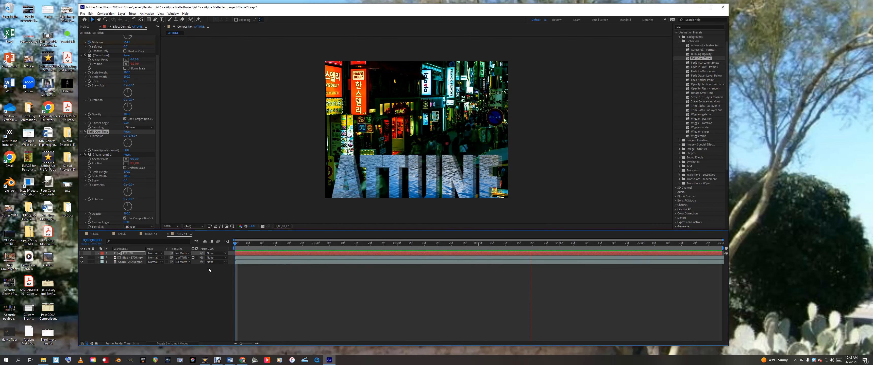
{"action": "key", "text": "space"}
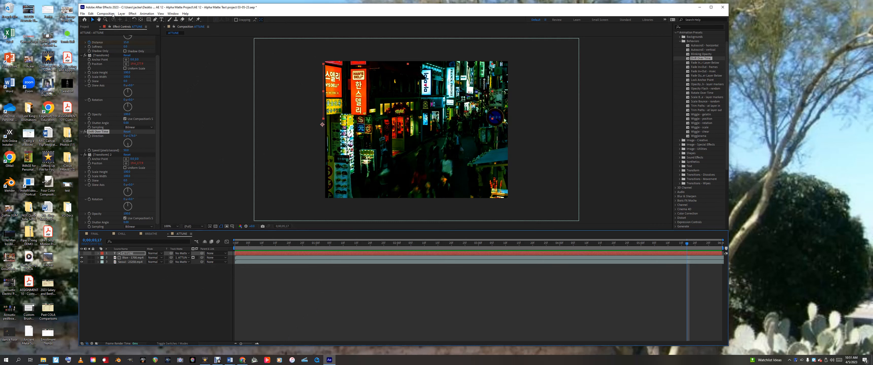
- Create a new composition named RELAX
{"action": "left_click", "coordinate": [105, 13]}
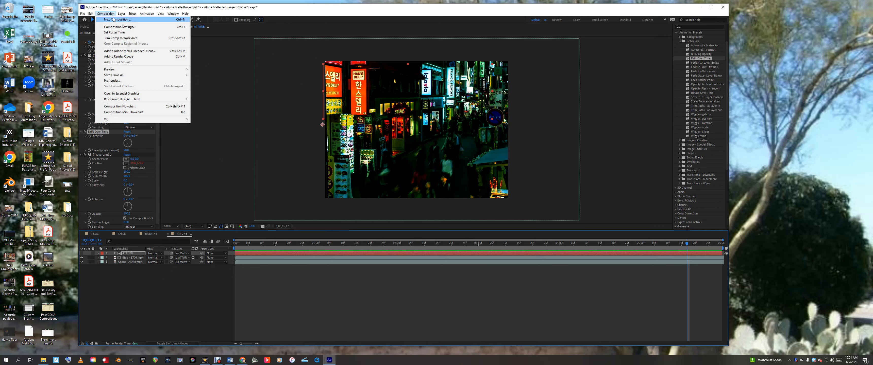
{"action": "left_click", "coordinate": [114, 19]}
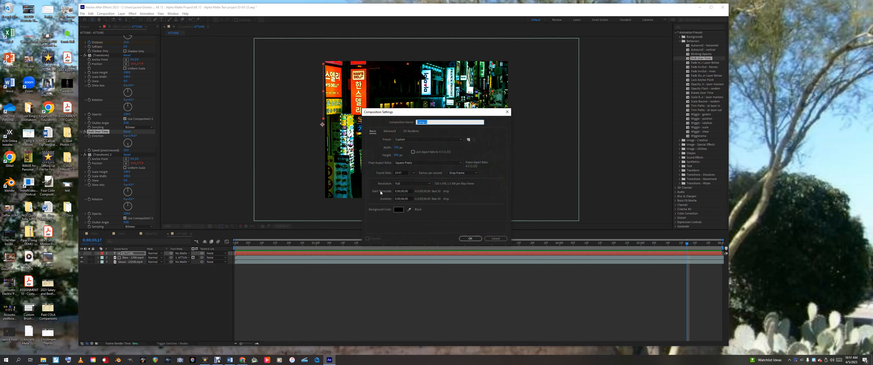
{"action": "type", "text": "RELAX"}
{"action": "left_click", "coordinate": [465, 239]}
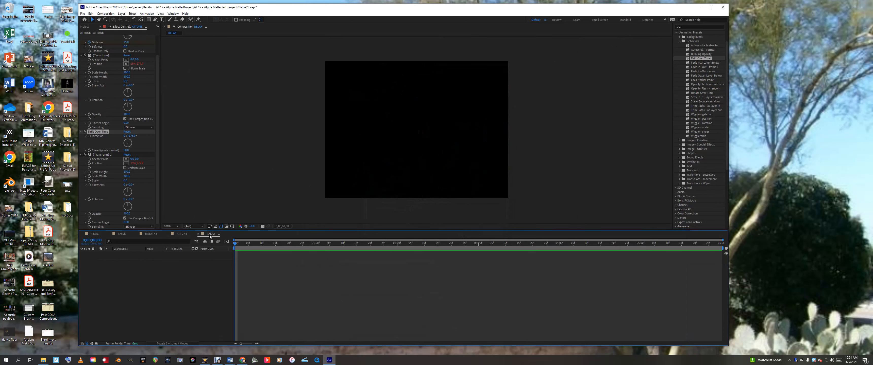
- Add the Sunflowers video to the RELAX composition and place the Sea video above it
{"action": "left_click", "coordinate": [87, 27]}
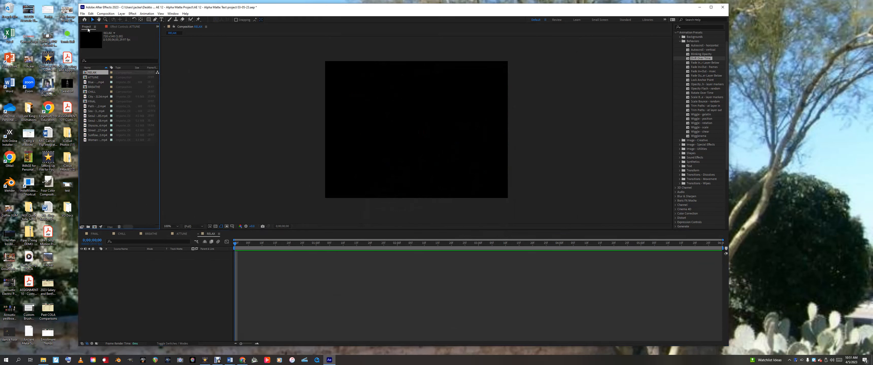
{"action": "left_click", "coordinate": [94, 136]}
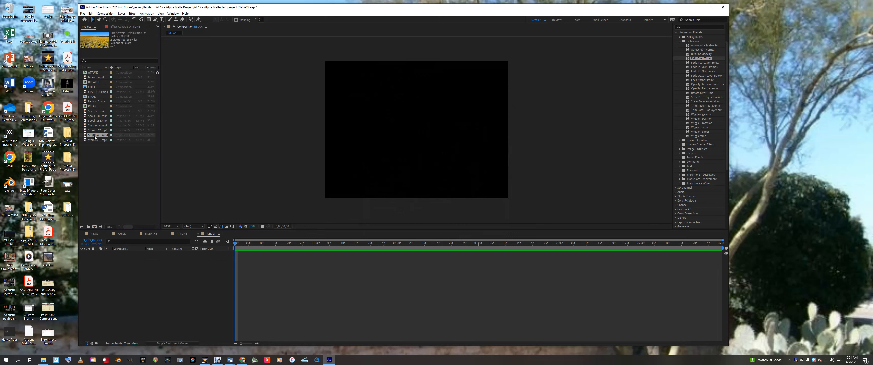
{"action": "left_click_drag", "start_coordinate": [105, 163], "coordinate": [139, 262]}
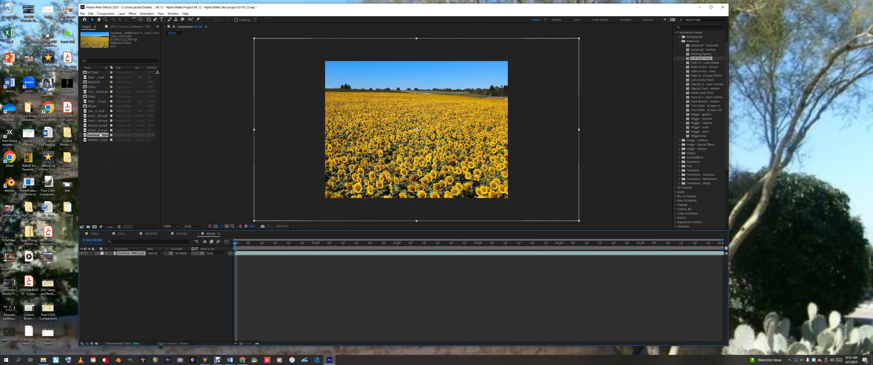
{"action": "left_click", "coordinate": [95, 77]}
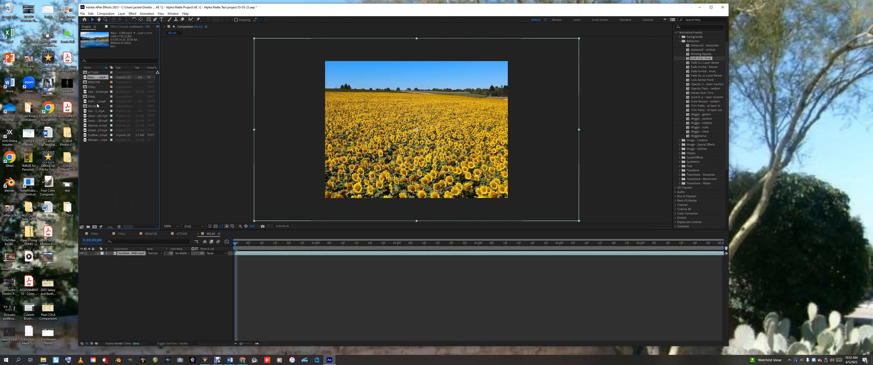
{"action": "left_click", "coordinate": [95, 112]}
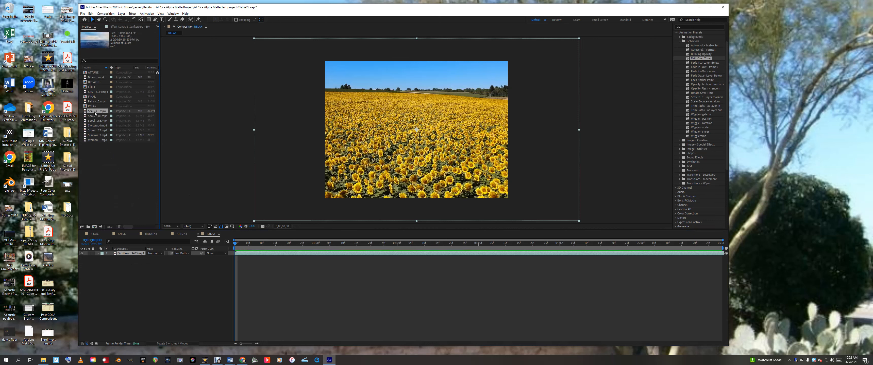
{"action": "left_click_drag", "start_coordinate": [95, 113], "coordinate": [139, 252]}
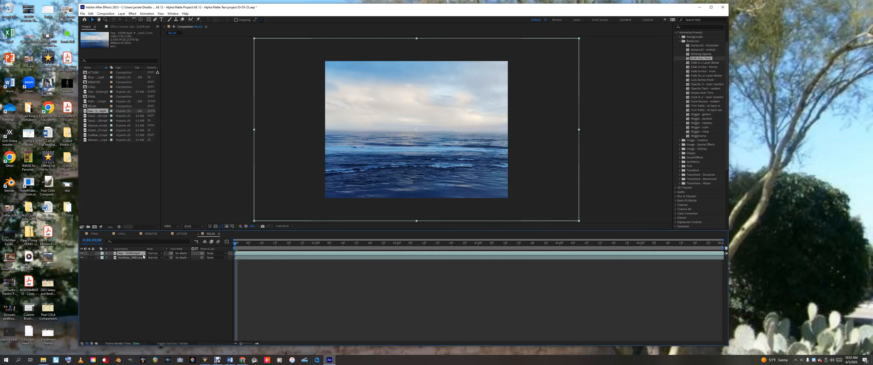
- Hide the Sea layer and enlarge the Sunflowers layer in height and width well beyond the composition frame
{"action": "left_click", "coordinate": [81, 253]}
{"action": "left_click", "coordinate": [81, 253]}
{"action": "left_click", "coordinate": [117, 259]}
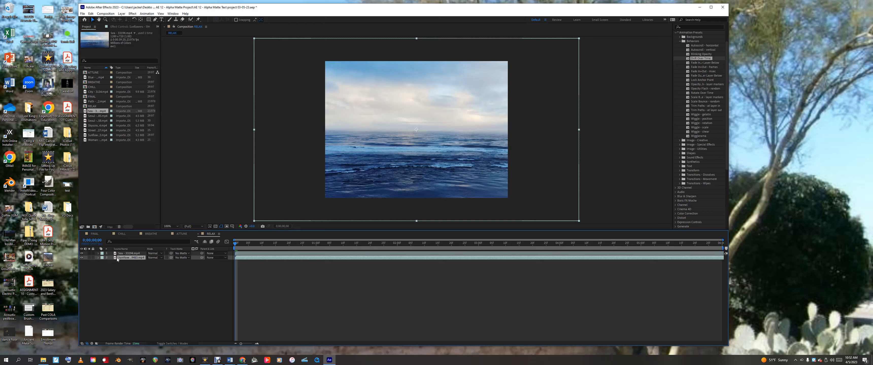
{"action": "left_click", "coordinate": [82, 253]}
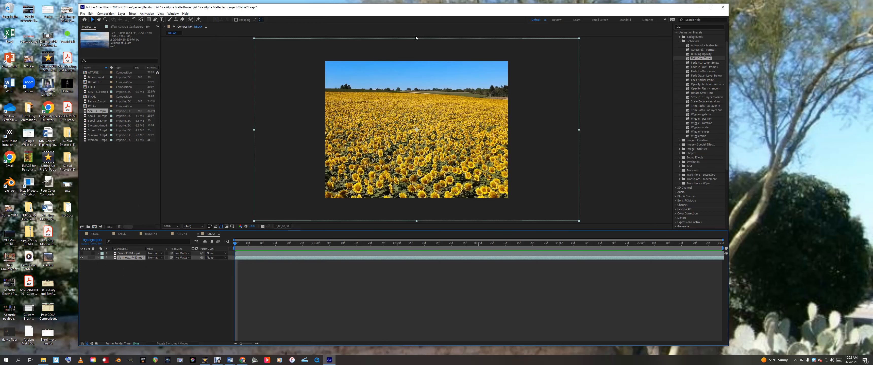
{"action": "left_click_drag", "start_coordinate": [417, 37], "coordinate": [433, 2]}
{"action": "left_click_drag", "start_coordinate": [579, 129], "coordinate": [628, 131]}
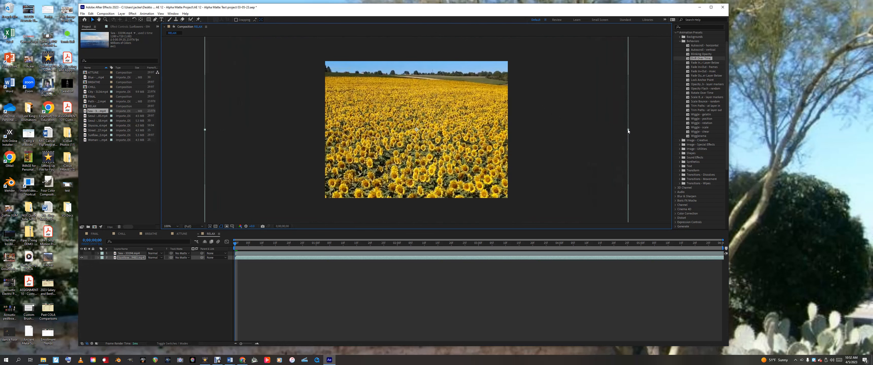
{"action": "left_click", "coordinate": [106, 20]}
{"action": "left_click", "coordinate": [545, 95], "text": "alt"}
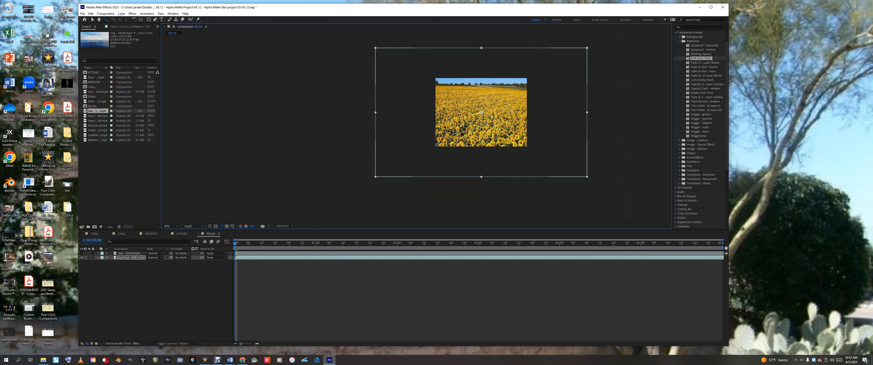
{"action": "key", "text": "v"}
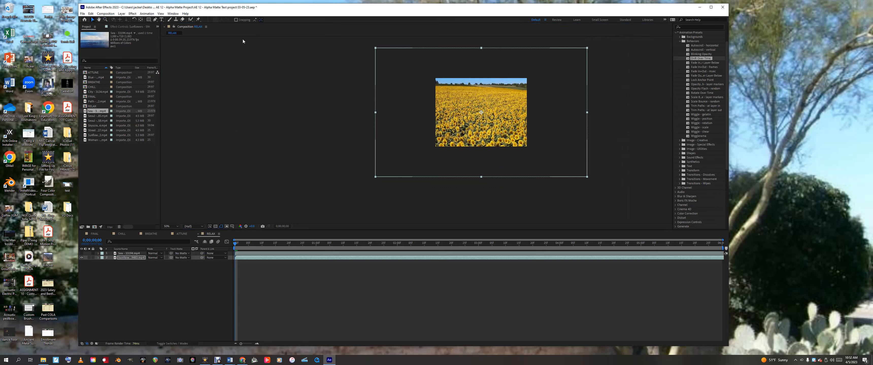
- Stretch the sunflower layer taller and wider so it extends well past the RELAX composition frame and crops out the sky
{"action": "left_click_drag", "start_coordinate": [481, 47], "coordinate": [484, 24]}
{"action": "left_click_drag", "start_coordinate": [375, 112], "coordinate": [352, 116]}
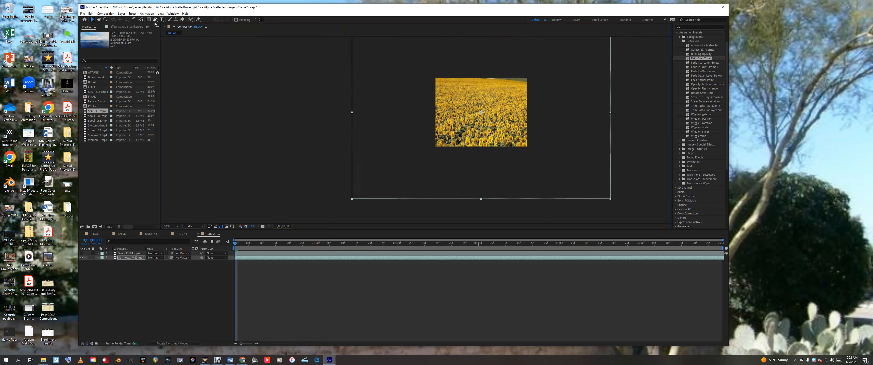
{"action": "left_click", "coordinate": [105, 19]}
{"action": "left_click", "coordinate": [518, 121], "text": "alt"}
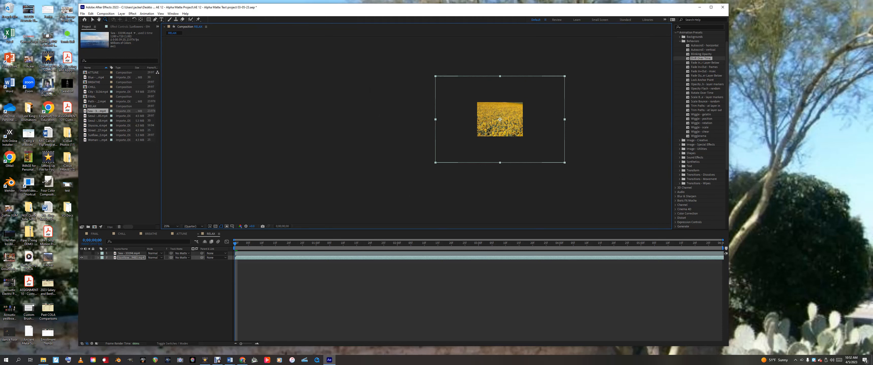
{"action": "key", "text": "v"}
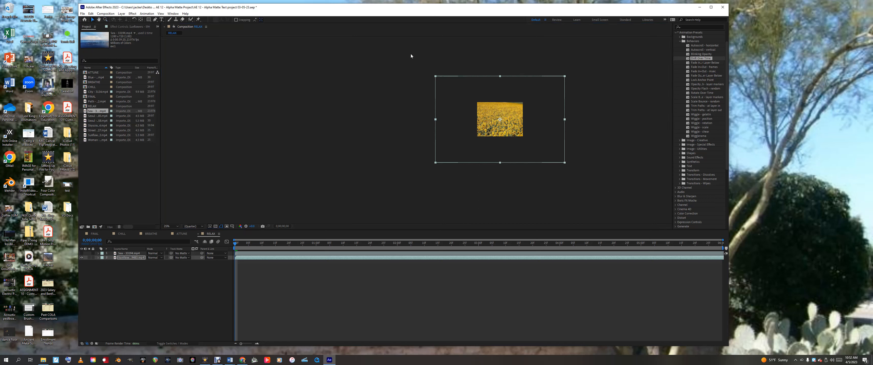
{"action": "left_click_drag", "start_coordinate": [499, 77], "coordinate": [496, 73]}
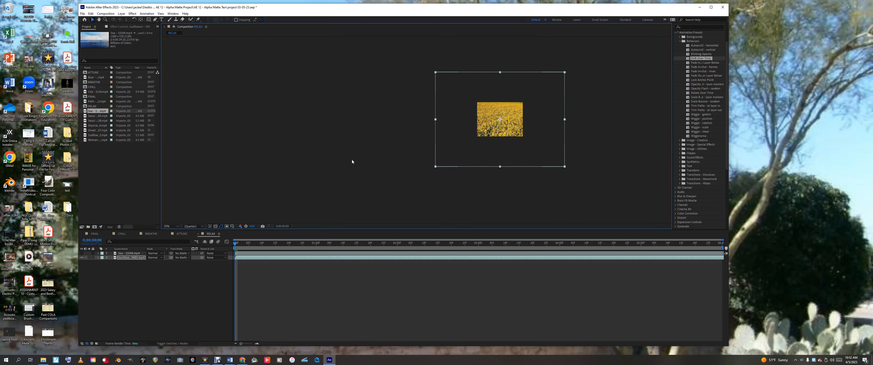
{"action": "key", "text": "KP_Enter"}
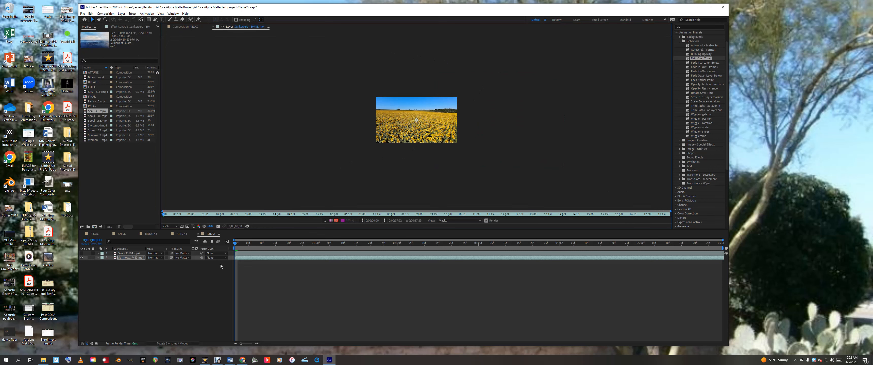
- Reveal the sunflower layer's transform properties and adjust its Scale proportionally, keeping the field overfilling the composition frame
{"action": "left_click", "coordinate": [209, 234]}
{"action": "left_click", "coordinate": [124, 254]}
{"action": "left_click", "coordinate": [126, 258]}
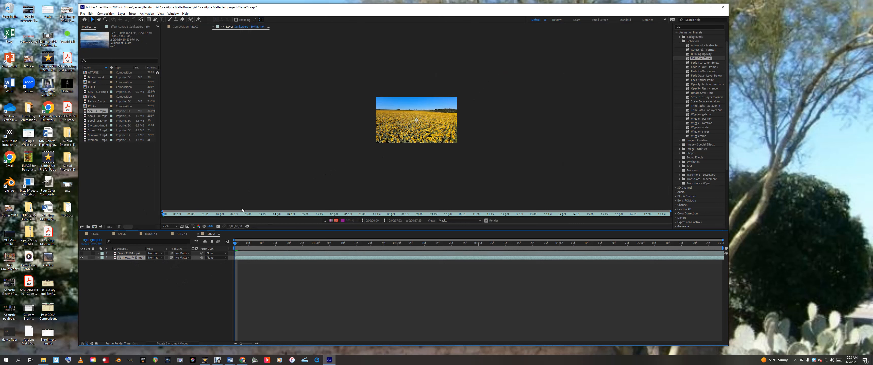
{"action": "left_click", "coordinate": [98, 258]}
{"action": "left_click", "coordinate": [103, 262]}
{"action": "left_click_drag", "start_coordinate": [155, 275], "coordinate": [158, 275]}
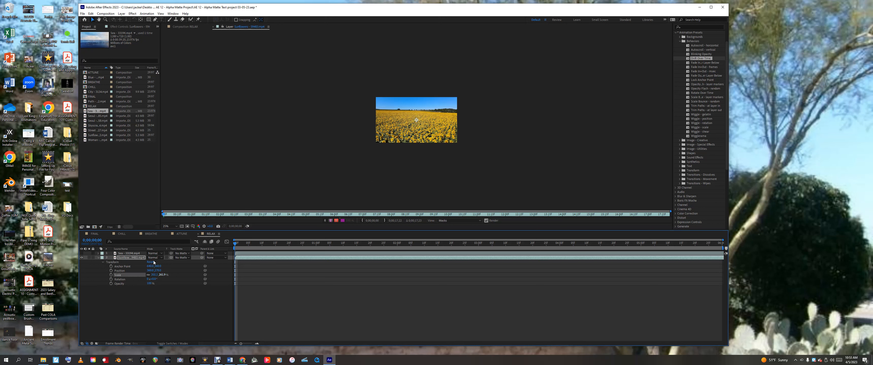
{"action": "left_click", "coordinate": [182, 27]}
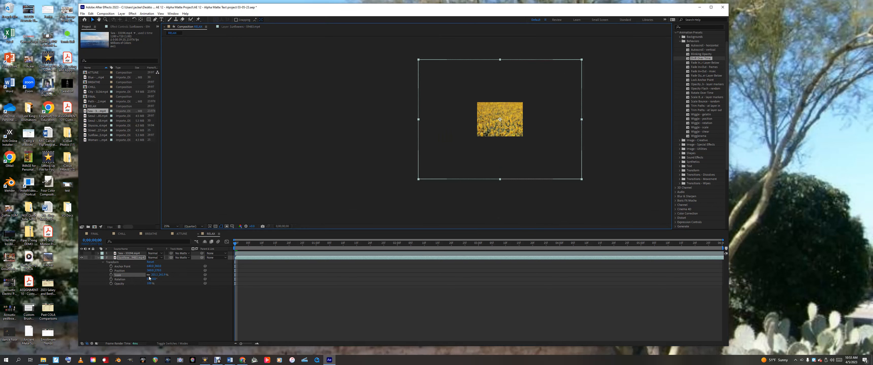
{"action": "left_click_drag", "start_coordinate": [154, 276], "coordinate": [141, 275]}
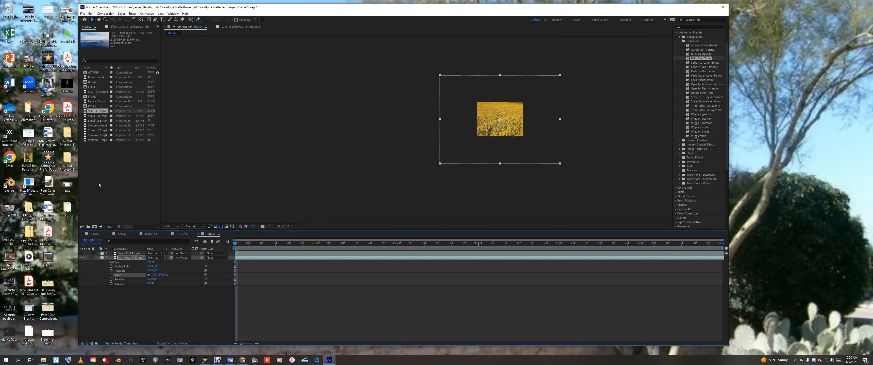
- Unlink the sunflower layer's Scale proportions and widen the layer horizontally without changing its height
{"action": "left_click", "coordinate": [105, 19]}
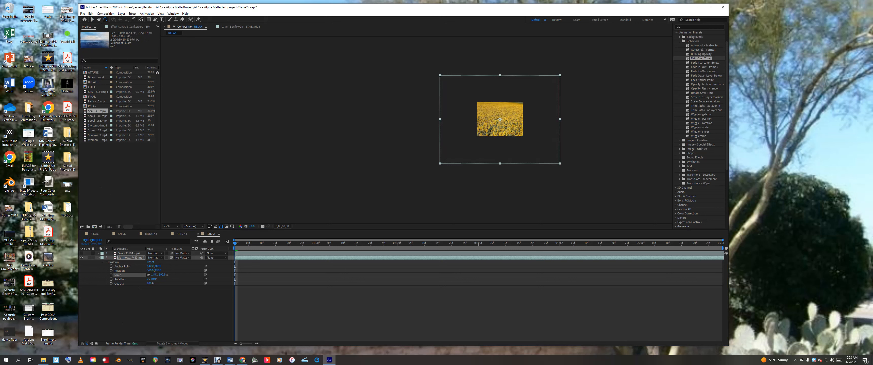
{"action": "left_click", "coordinate": [430, 155]}
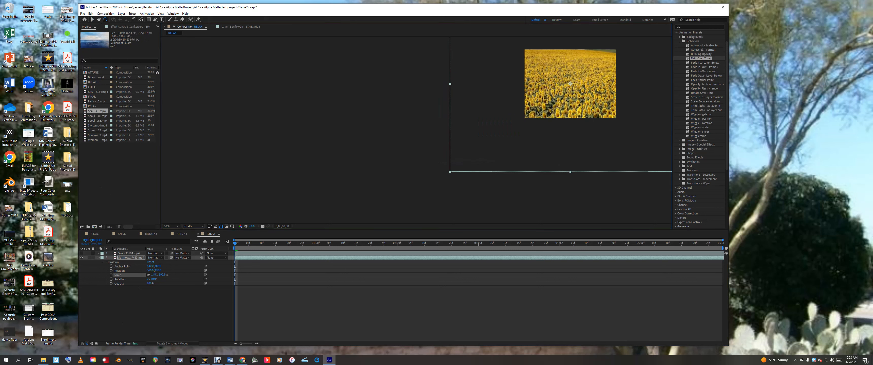
{"action": "key", "text": "h"}
{"action": "left_click_drag", "start_coordinate": [572, 89], "coordinate": [400, 143]}
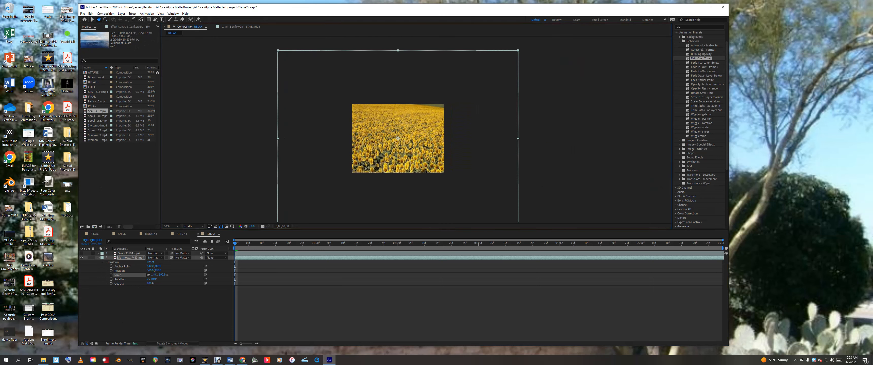
{"action": "left_click", "coordinate": [155, 275]}
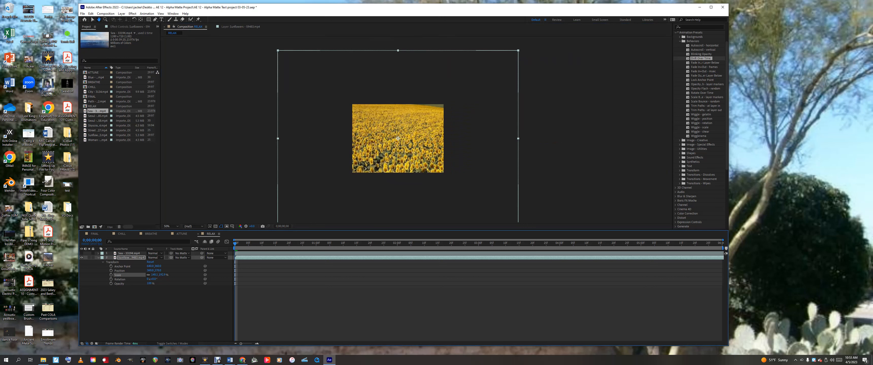
{"action": "left_click", "coordinate": [93, 20]}
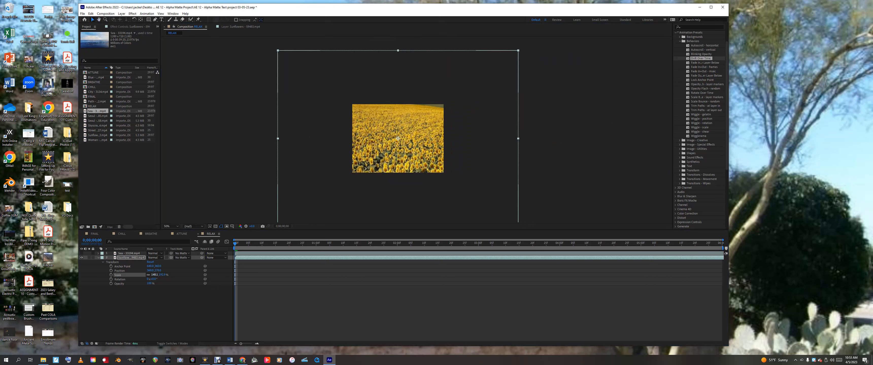
{"action": "left_click", "coordinate": [149, 277]}
{"action": "left_click_drag", "start_coordinate": [152, 277], "coordinate": [162, 277]}
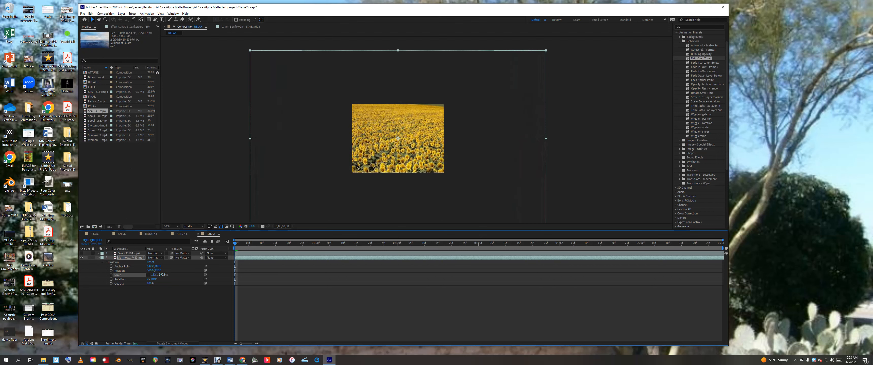
{"action": "left_click", "coordinate": [161, 305]}
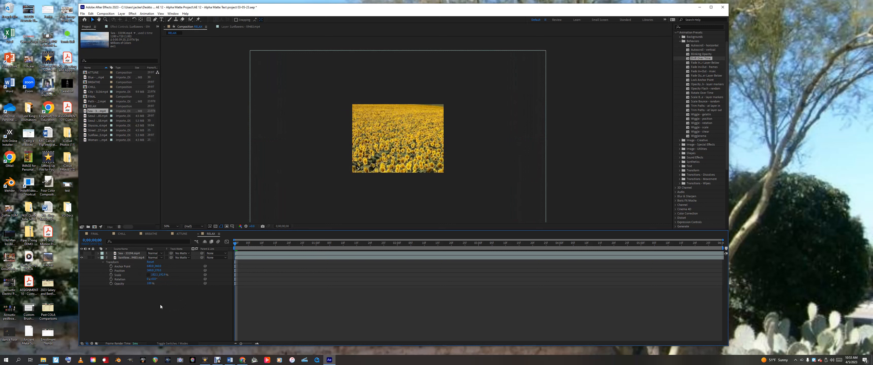
- Collapse the sunflower layer's properties and delete the sea video layer from the RELAX composition
{"action": "left_click", "coordinate": [81, 253]}
{"action": "left_click", "coordinate": [82, 254]}
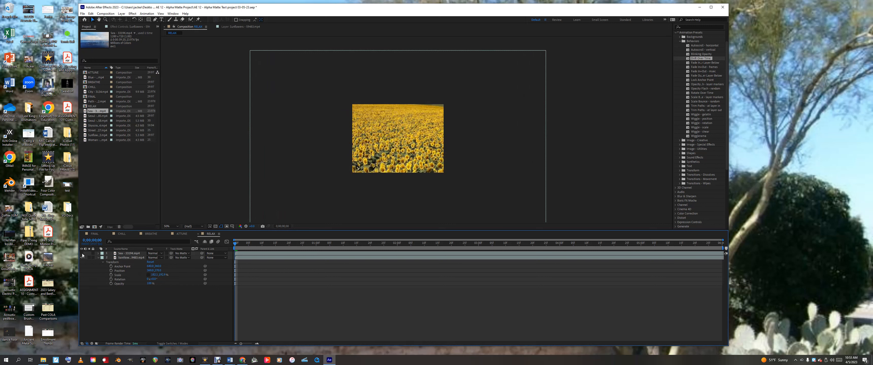
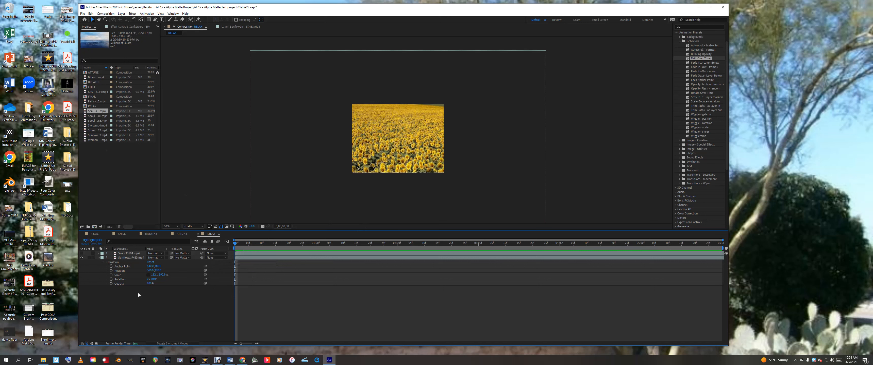
{"action": "left_click", "coordinate": [98, 258]}
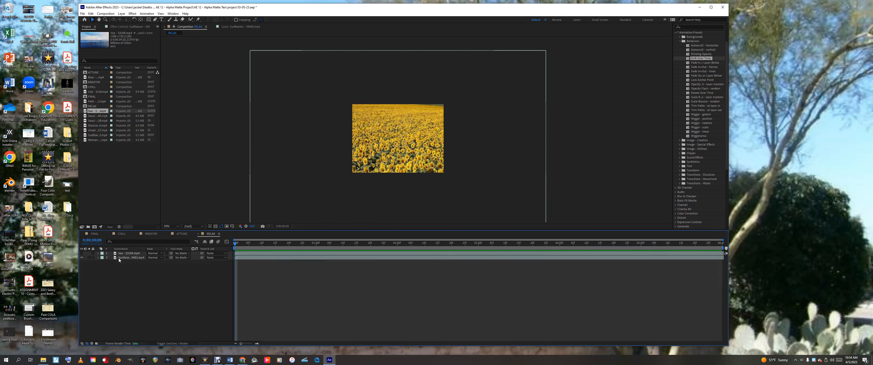
{"action": "left_click", "coordinate": [122, 255]}
{"action": "key", "text": "Delete"}
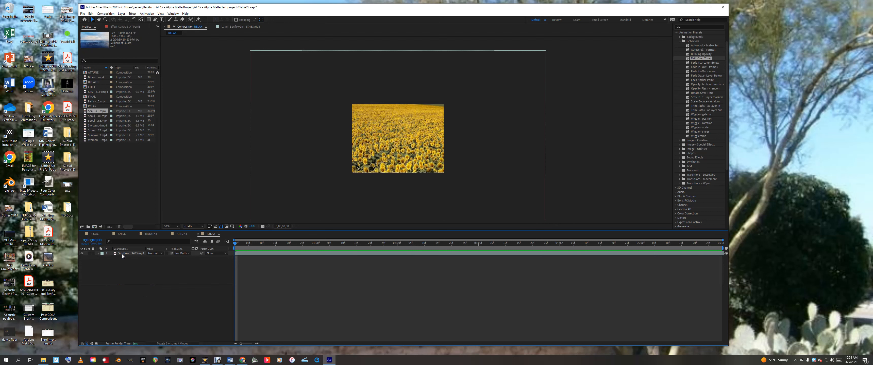
- Add the city clip to the RELAX composition beneath the sunflower layer and check it by toggling the sunflower layer's visibility
{"action": "left_click", "coordinate": [122, 255]}
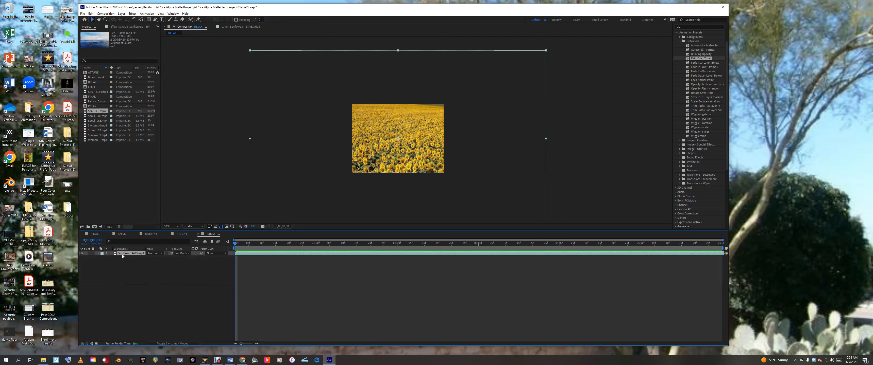
{"action": "left_click", "coordinate": [94, 101]}
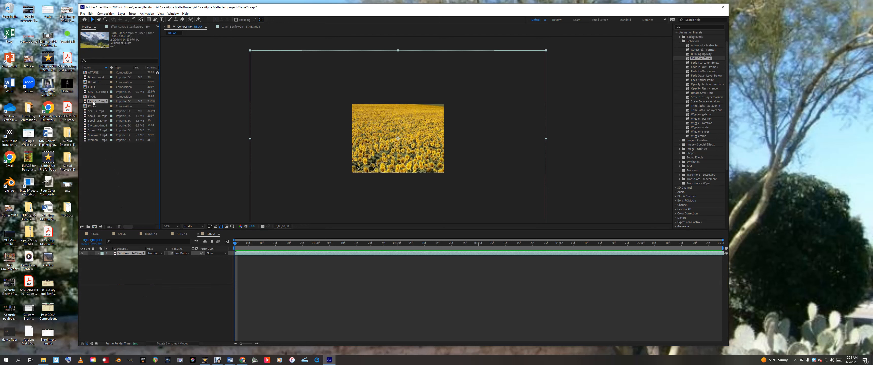
{"action": "left_click", "coordinate": [94, 98]}
{"action": "left_click", "coordinate": [95, 92]}
{"action": "left_click_drag", "start_coordinate": [94, 94], "coordinate": [114, 268]}
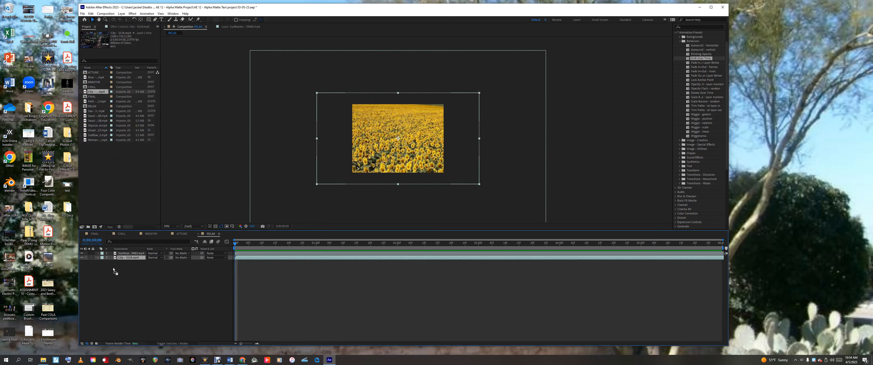
{"action": "left_click", "coordinate": [81, 253]}
{"action": "left_click", "coordinate": [81, 253]}
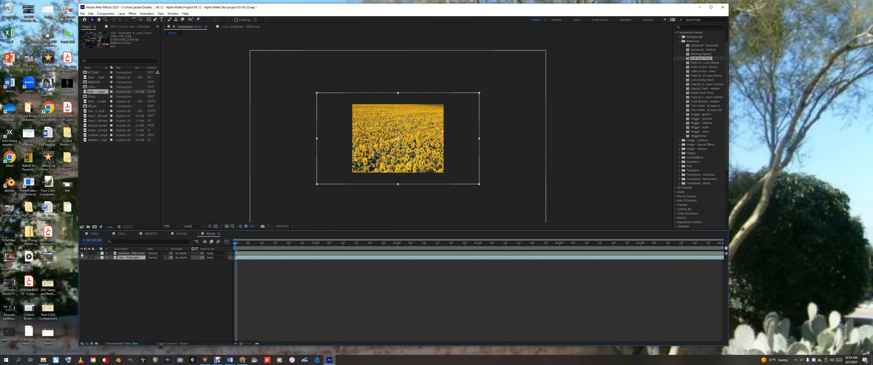
{"action": "left_click", "coordinate": [184, 300]}
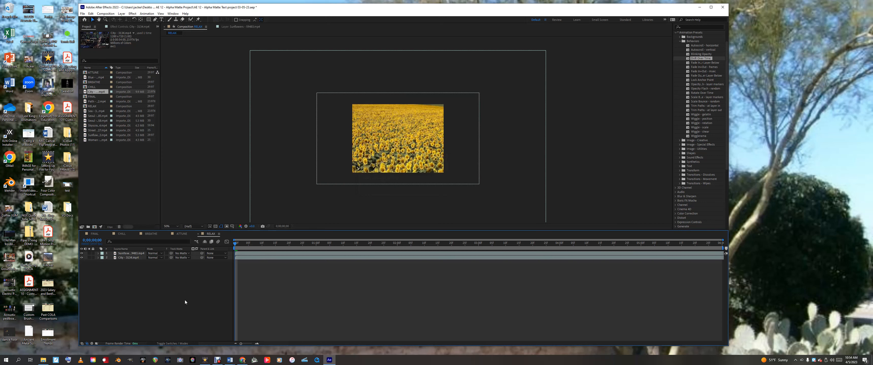
- Create a text layer reading "RELAX" over the middle of the sunflower footage
{"action": "left_click", "coordinate": [129, 255]}
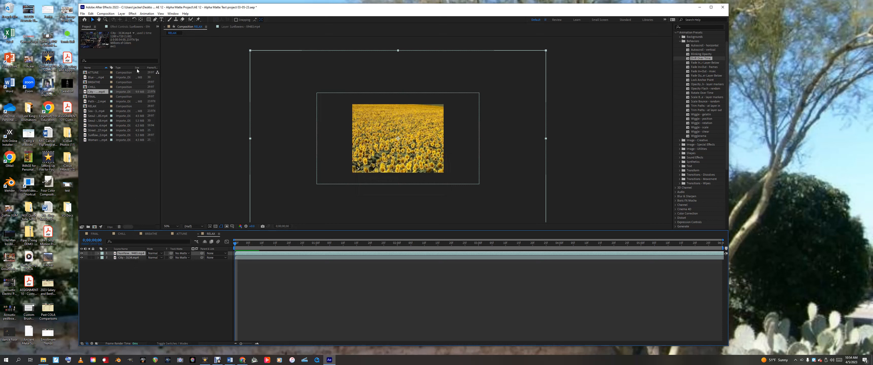
{"action": "left_click", "coordinate": [162, 19]}
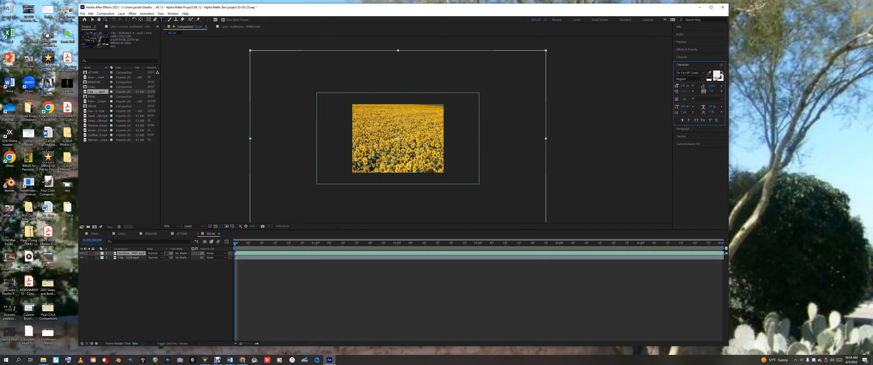
{"action": "left_click", "coordinate": [383, 137]}
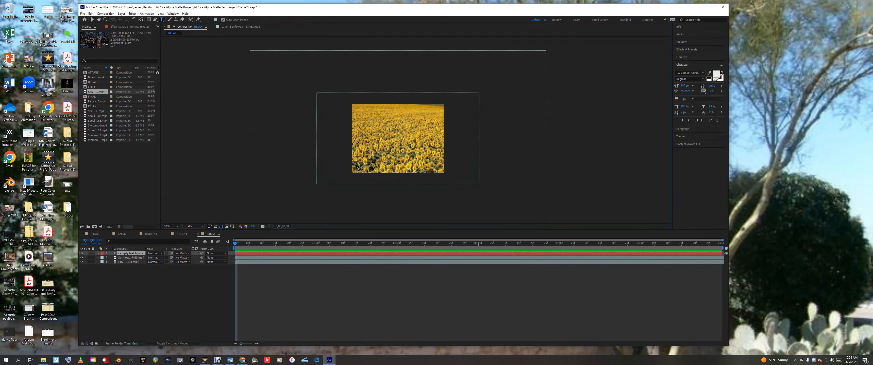
{"action": "type", "text": "RELAX"}
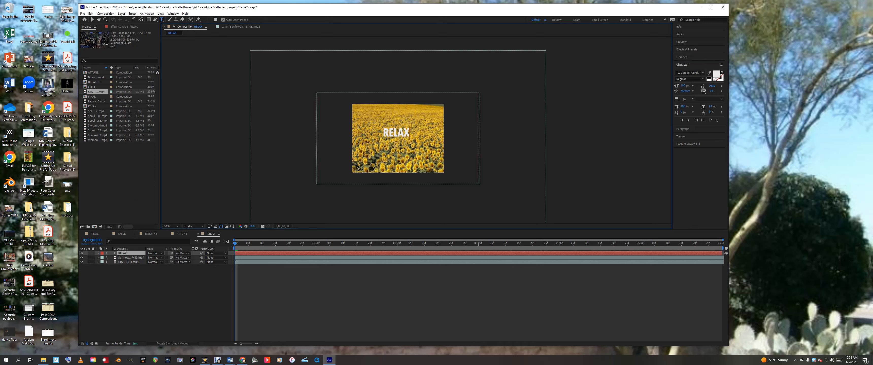
- Select all the RELAX text, browse the font list and change its font to Gill Sans Ultra Bold
{"action": "key", "text": "ctrl+a"}
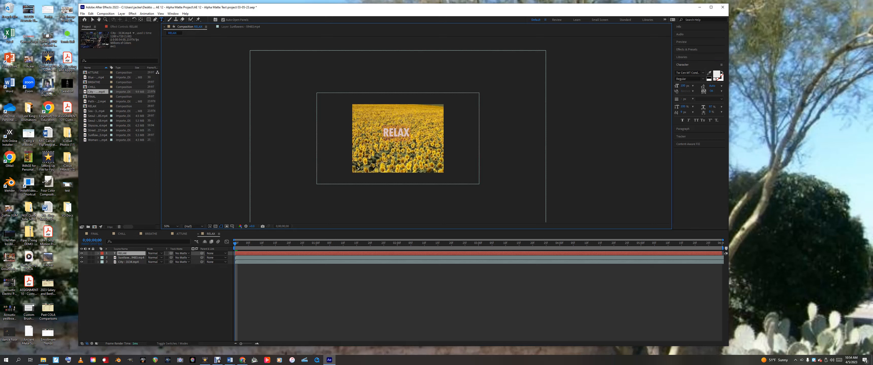
{"action": "left_click", "coordinate": [703, 73]}
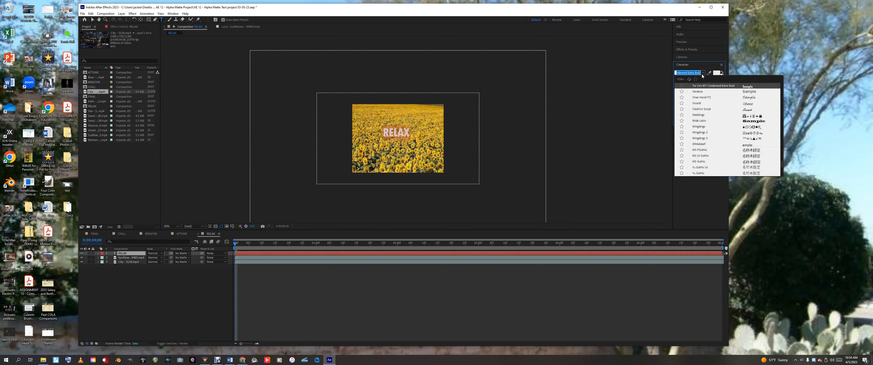
{"action": "scroll", "coordinate": [720, 138], "scroll_direction": "down", "scroll_amount": 10}
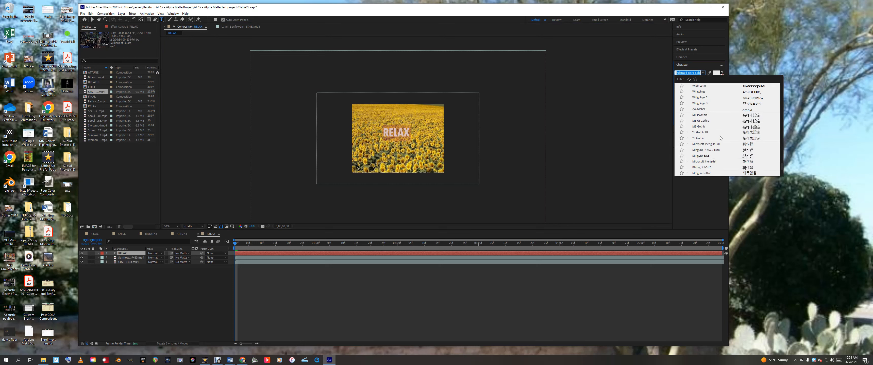
{"action": "scroll", "coordinate": [719, 141], "scroll_direction": "down", "scroll_amount": 1}
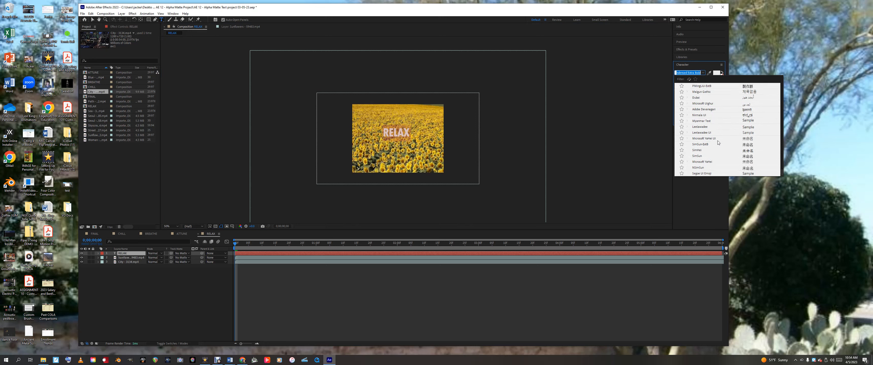
{"action": "scroll", "coordinate": [712, 149], "scroll_direction": "up", "scroll_amount": 15}
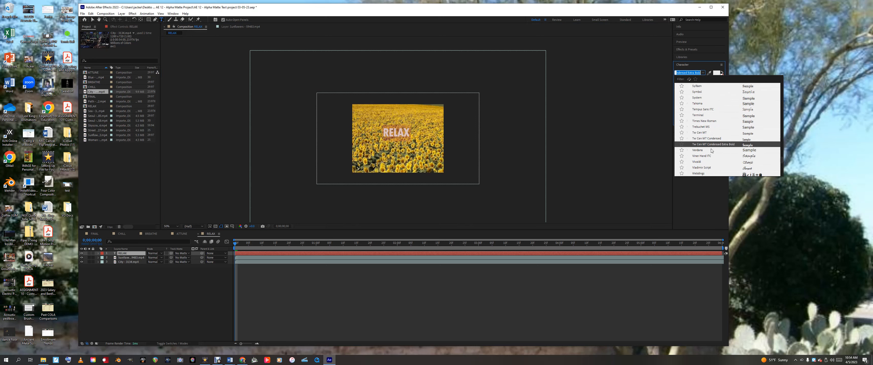
{"action": "scroll", "coordinate": [711, 151], "scroll_direction": "up", "scroll_amount": 20}
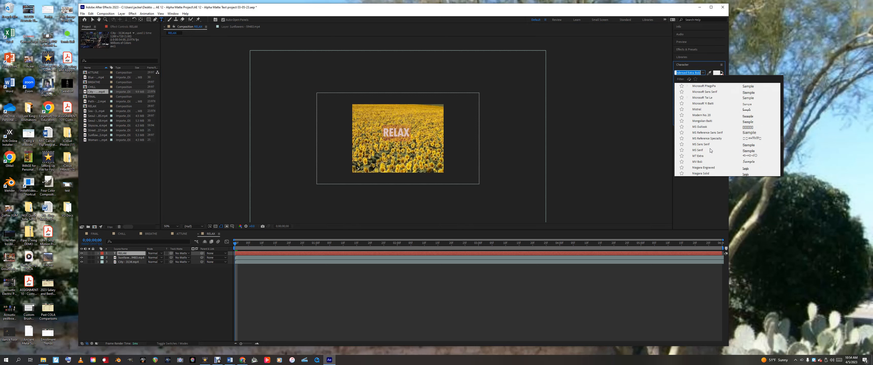
{"action": "scroll", "coordinate": [708, 150], "scroll_direction": "up", "scroll_amount": 10}
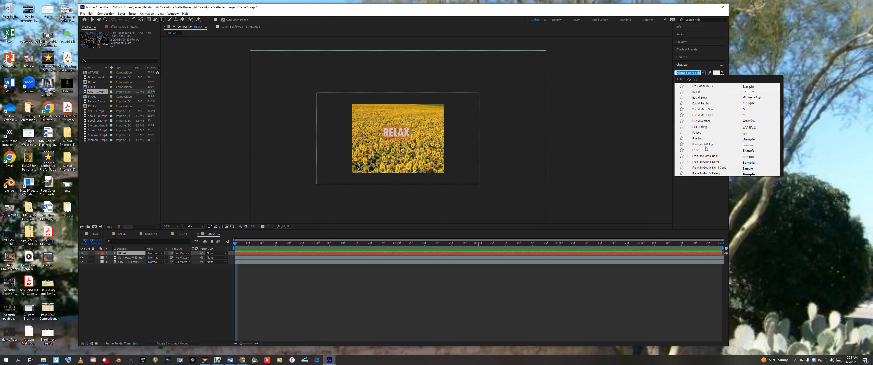
{"action": "scroll", "coordinate": [703, 148], "scroll_direction": "up", "scroll_amount": 7}
{"action": "scroll", "coordinate": [702, 148], "scroll_direction": "up", "scroll_amount": 3}
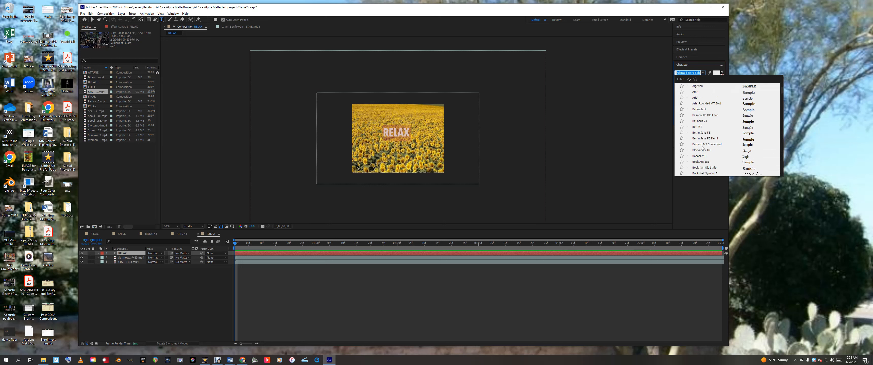
{"action": "scroll", "coordinate": [702, 148], "scroll_direction": "up", "scroll_amount": 3}
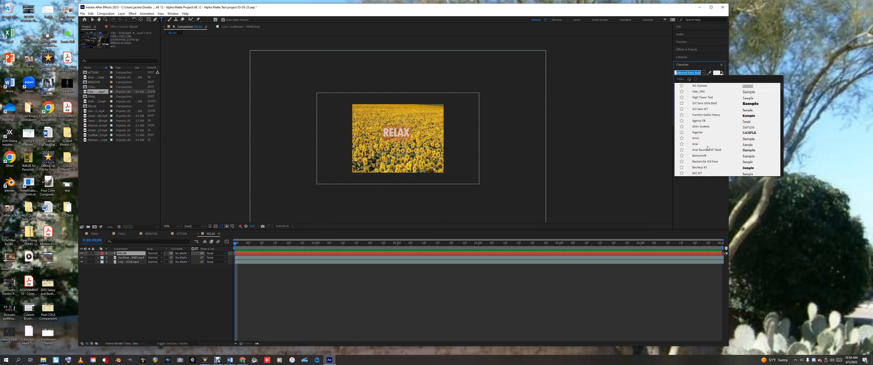
{"action": "left_click", "coordinate": [749, 104]}
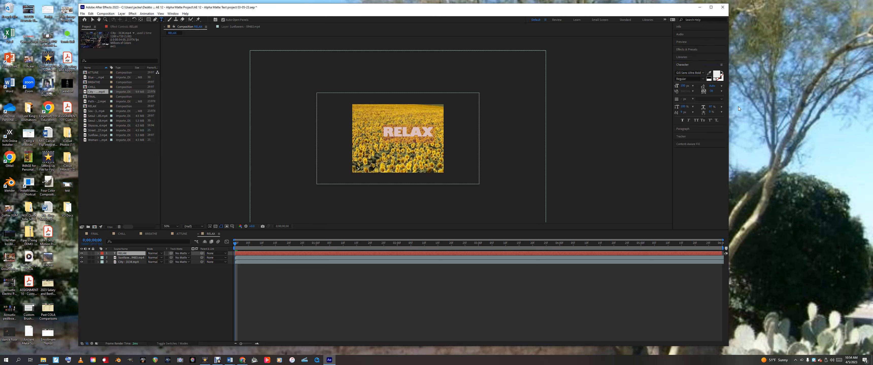
- Set the RELAX text's font to Goudy Stout and greatly increase its font size
{"action": "left_click", "coordinate": [688, 72]}
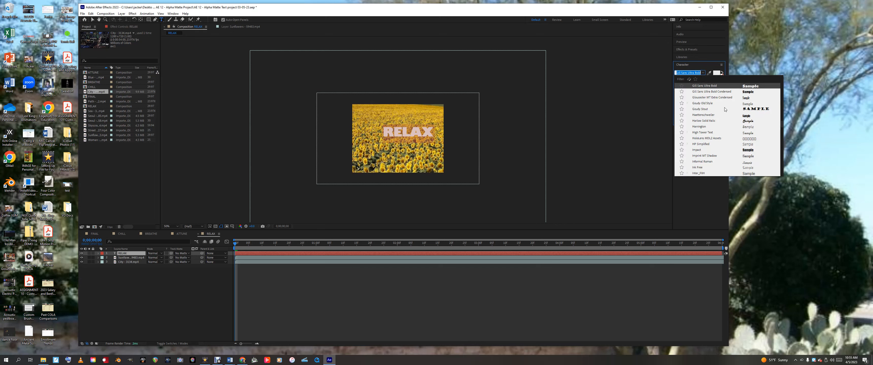
{"action": "left_click", "coordinate": [724, 108]}
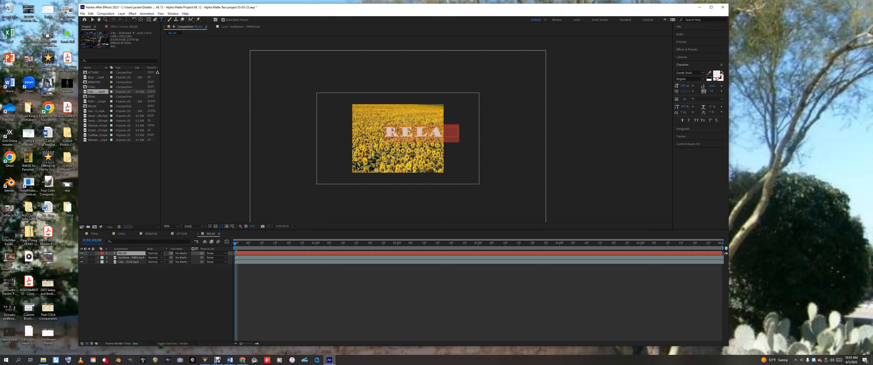
{"action": "left_click_drag", "start_coordinate": [683, 86], "coordinate": [718, 86]}
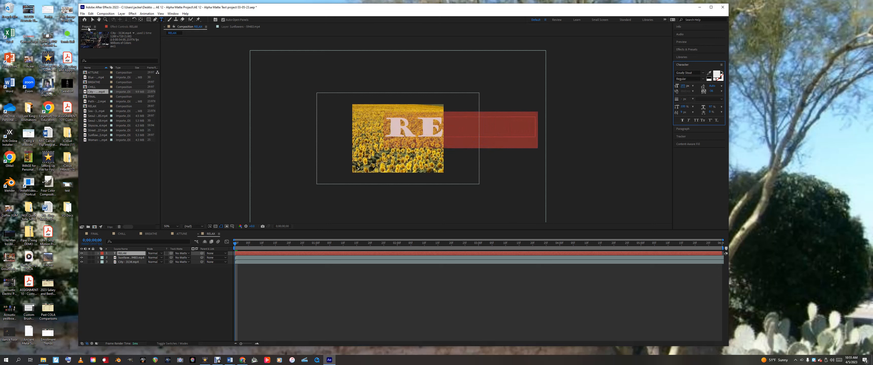
- Move the RELAX text so it spans the sunflower footage and tighten its tracking until the letters nearly touch
{"action": "left_click", "coordinate": [92, 19]}
{"action": "left_click_drag", "start_coordinate": [421, 128], "coordinate": [333, 141]}
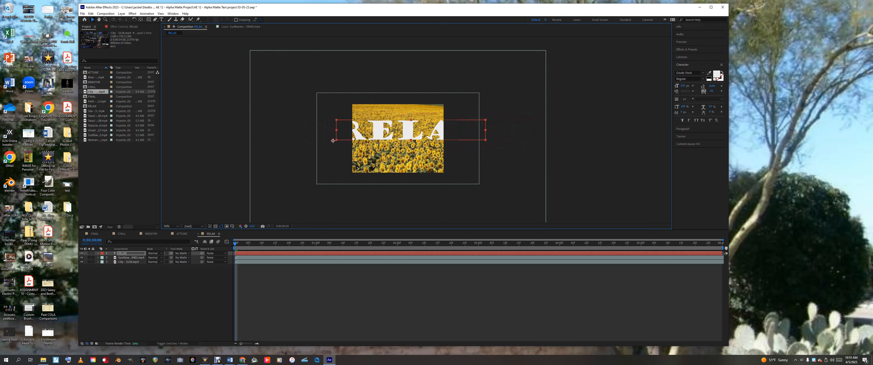
{"action": "left_click_drag", "start_coordinate": [711, 90], "coordinate": [653, 91]}
- Try to resize the RELAX text from its side handle, and undo the accidental move of the sunflower layer
{"action": "left_click", "coordinate": [337, 131]}
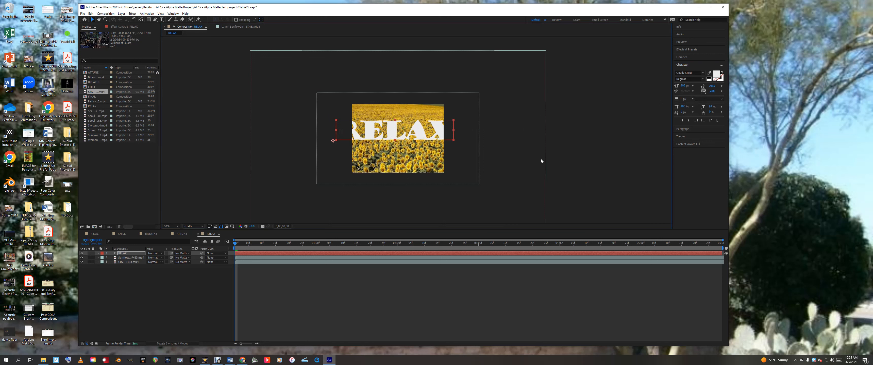
{"action": "left_click", "coordinate": [93, 21]}
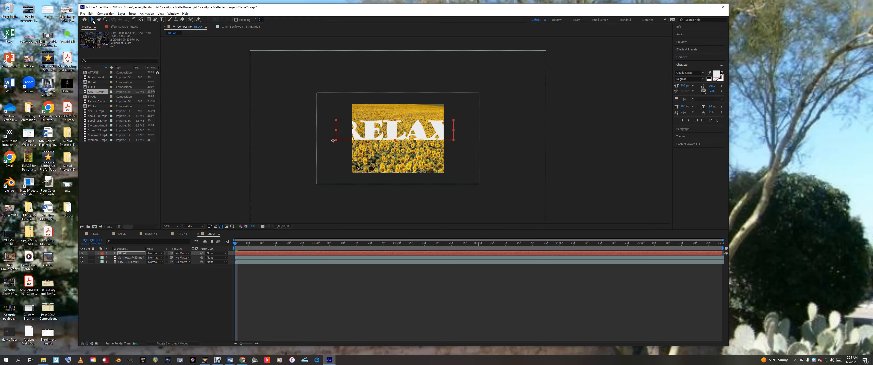
{"action": "left_click", "coordinate": [336, 132]}
{"action": "left_click", "coordinate": [337, 132]}
{"action": "left_click", "coordinate": [336, 131]}
{"action": "left_click", "coordinate": [335, 132]}
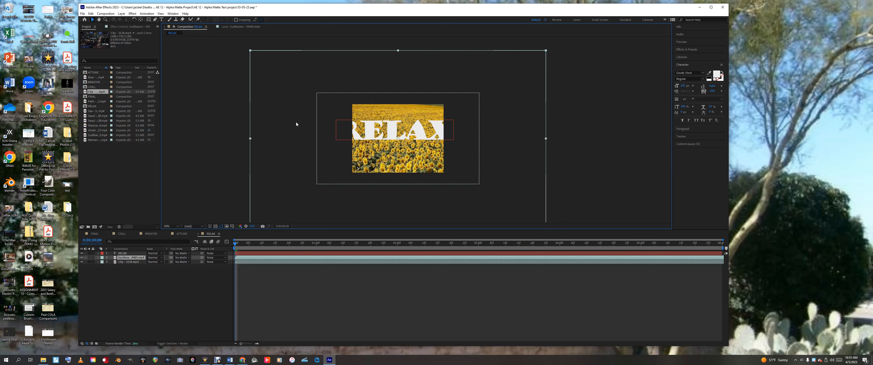
{"action": "left_click_drag", "start_coordinate": [356, 132], "coordinate": [364, 138]}
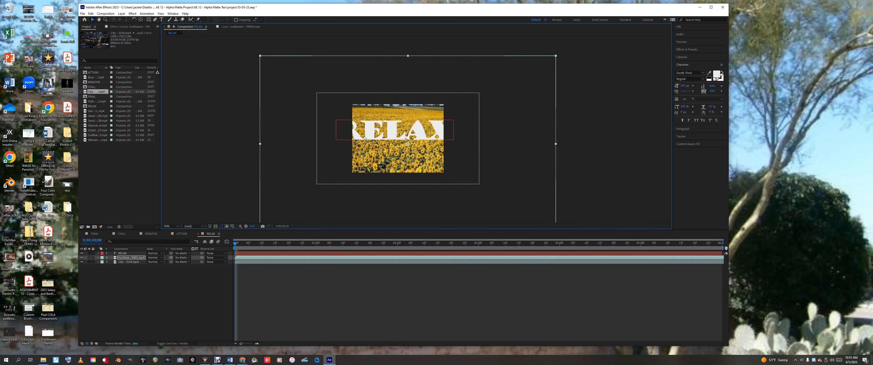
{"action": "key", "text": "ctrl+z"}
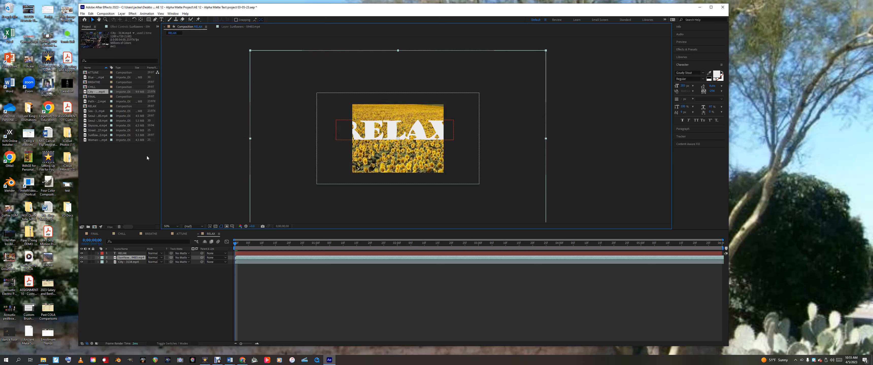
- Scale the RELAX layer to the width of the composition frame and flatten it to almost no height
{"action": "left_click", "coordinate": [128, 254]}
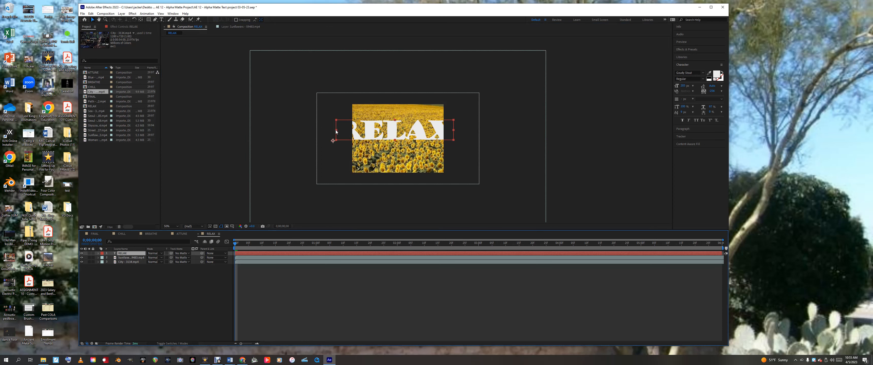
{"action": "left_click", "coordinate": [342, 133]}
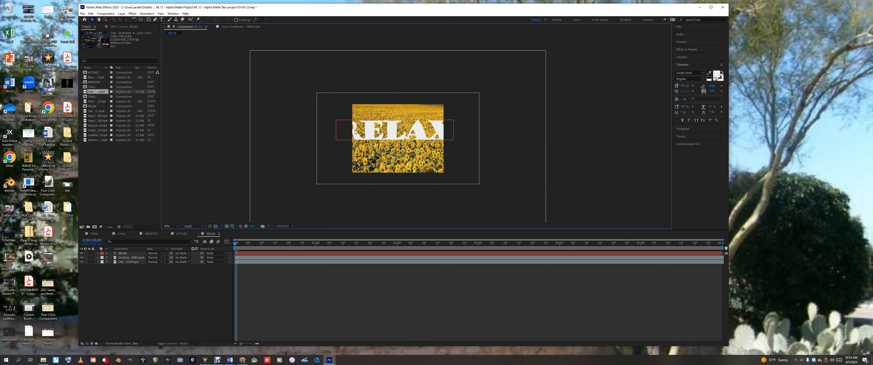
{"action": "left_click", "coordinate": [124, 254]}
{"action": "left_click_drag", "start_coordinate": [454, 121], "coordinate": [398, 140]}
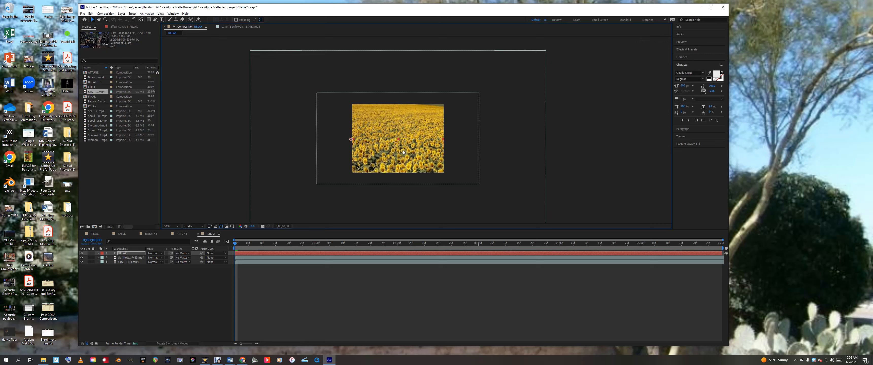
- Reveal the RELAX layer's Transform properties and change its Position to lower the flattened text to the frame's bottom edge
{"action": "left_click", "coordinate": [98, 254]}
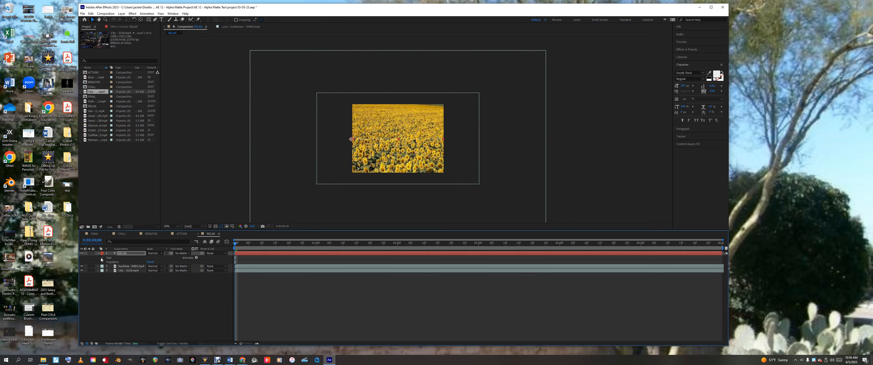
{"action": "left_click", "coordinate": [103, 263]}
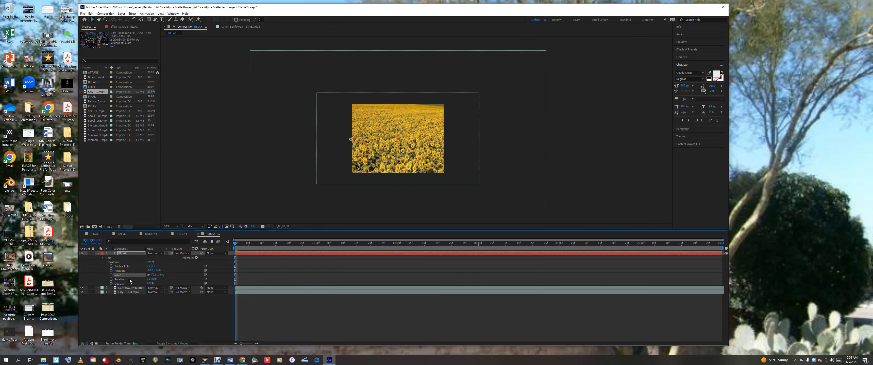
{"action": "left_click_drag", "start_coordinate": [150, 270], "coordinate": [224, 271]}
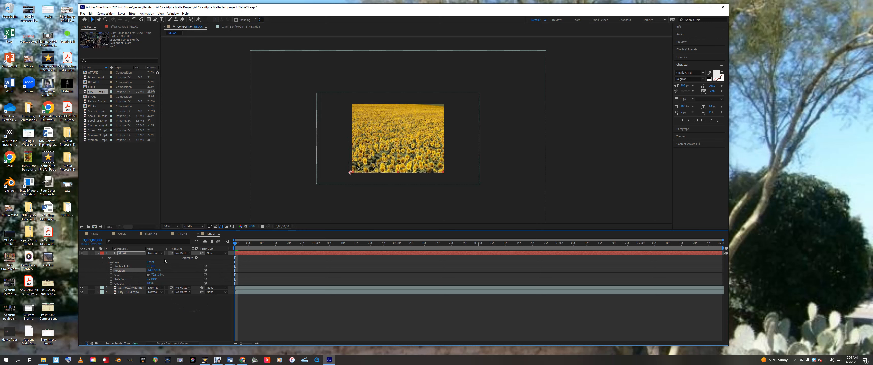
- Keyframe the RELAX layer's Scale at the start, try stretching the text vertically to frame height at 0:00:03:00, and undo the stretch
{"action": "left_click", "coordinate": [111, 275]}
{"action": "left_click_drag", "start_coordinate": [235, 247], "coordinate": [479, 252]}
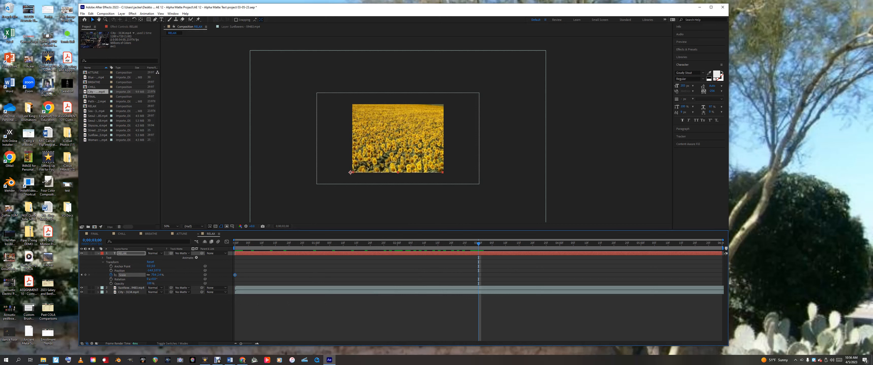
{"action": "left_click_drag", "start_coordinate": [154, 275], "coordinate": [163, 276]}
{"action": "key", "text": "ctrl+z"}
{"action": "left_click_drag", "start_coordinate": [159, 276], "coordinate": [170, 275]}
{"action": "key", "text": "ctrl+z"}
{"action": "left_click_drag", "start_coordinate": [160, 276], "coordinate": [270, 275]}
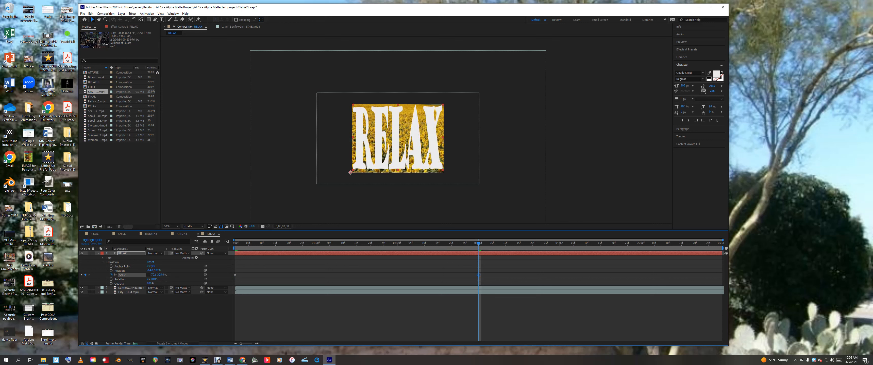
{"action": "key", "text": "ctrl+z"}
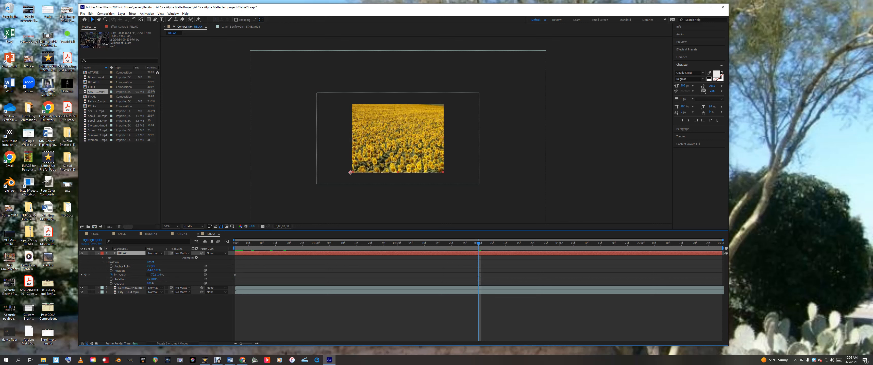
- Preview the RELAX composition's playback several times, including from the beginning of the timeline
{"action": "key", "text": "space"}
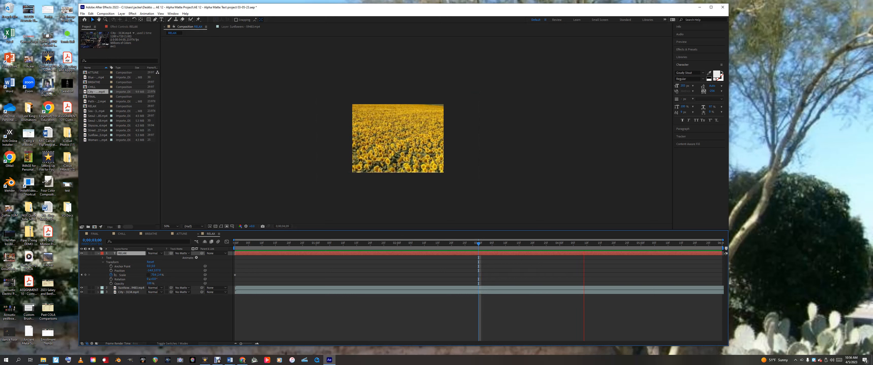
{"action": "key", "text": "space"}
{"action": "key", "text": "Home"}
{"action": "key", "text": "space"}
{"action": "key", "text": "space"}
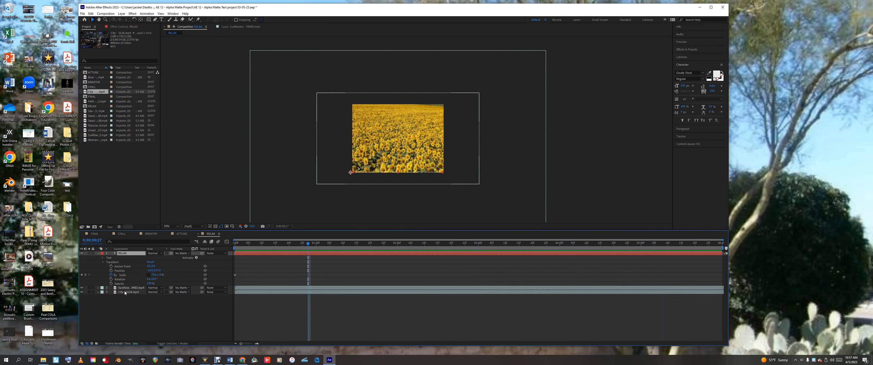
{"action": "left_click_drag", "start_coordinate": [308, 246], "coordinate": [219, 272]}
{"action": "left_click", "coordinate": [124, 276]}
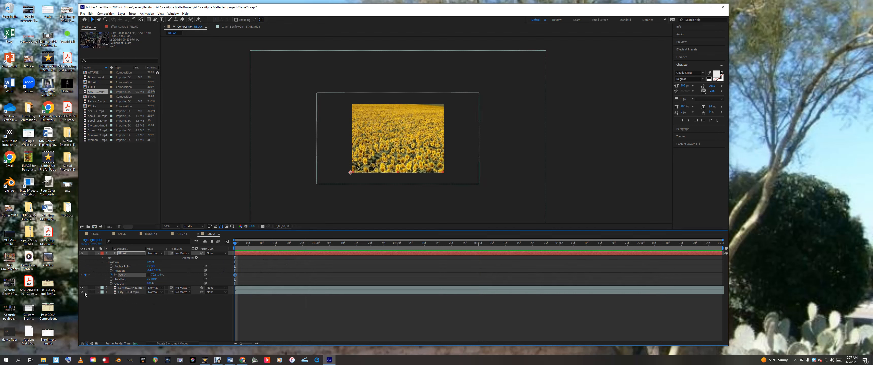
{"action": "key", "text": "space"}
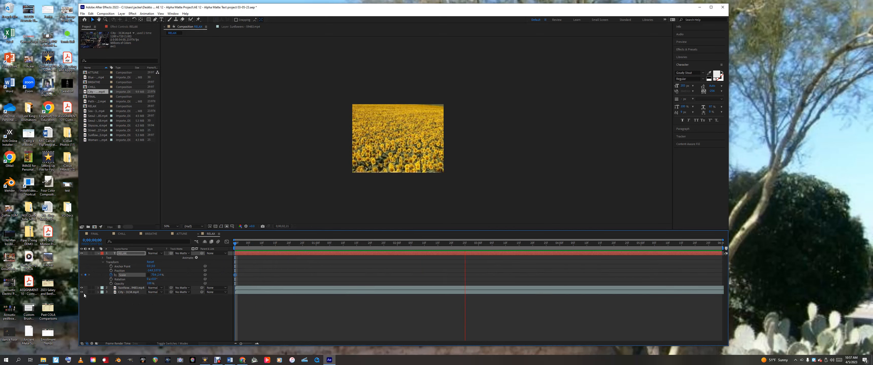
{"action": "key", "text": "space"}
- Undo the RELAX layer's first Scale keyframe, return the playhead to 0:00:00:00 and select the RELAX layer
{"action": "key", "text": "ctrl+z"}
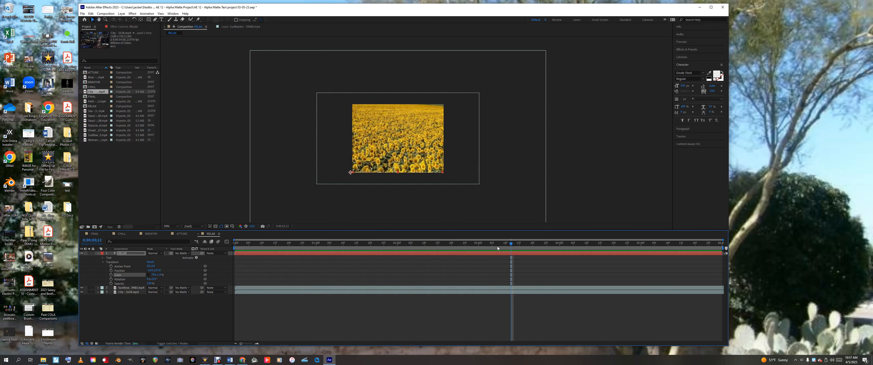
{"action": "left_click_drag", "start_coordinate": [512, 245], "coordinate": [235, 245]}
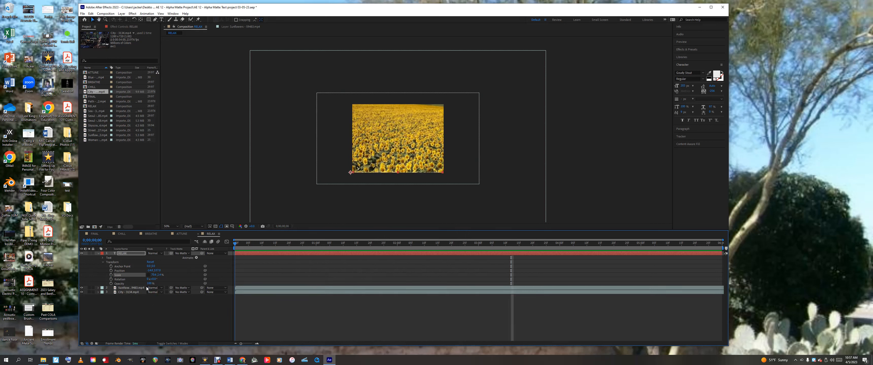
{"action": "left_click", "coordinate": [119, 254]}
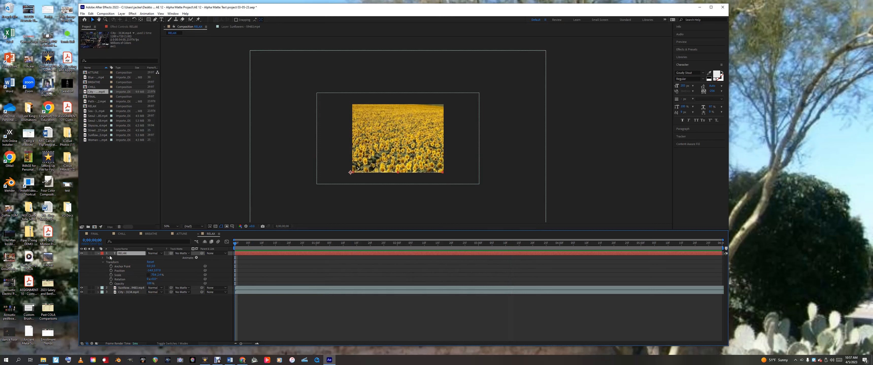
- Keyframe the RELAX layer's Scale at the start, stretch the text vertically to frame height at 0:00:03:00, and preview the growth
{"action": "left_click", "coordinate": [111, 274]}
{"action": "left_click_drag", "start_coordinate": [234, 244], "coordinate": [478, 253]}
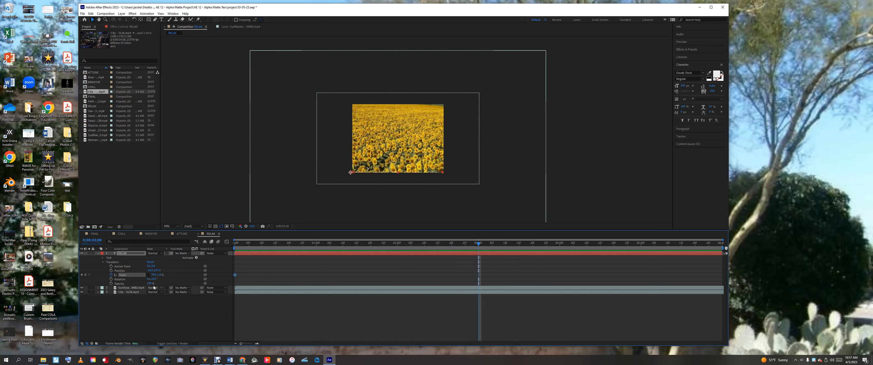
{"action": "left_click_drag", "start_coordinate": [159, 275], "coordinate": [243, 275]}
{"action": "key", "text": "space"}
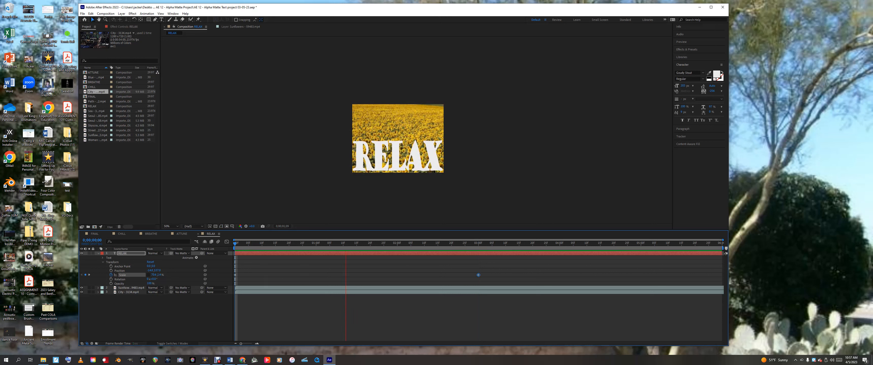
{"action": "key", "text": "space"}
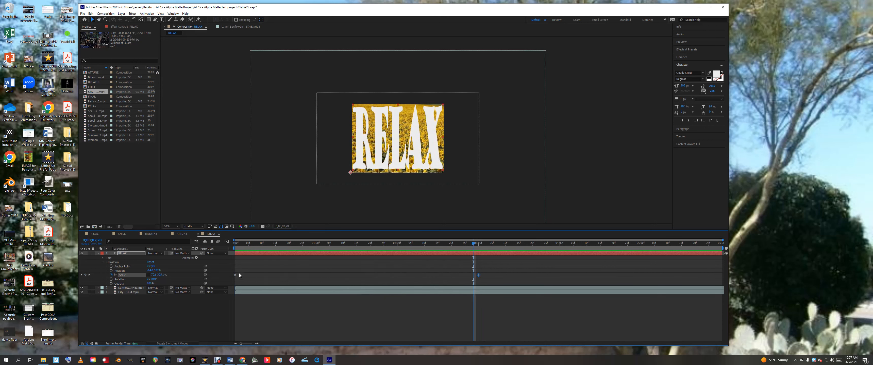
- Set the sunflower footage layer's track matte to the RELAX text layer and preview the result over the city clip
{"action": "left_click", "coordinate": [98, 254]}
{"action": "left_click", "coordinate": [134, 258]}
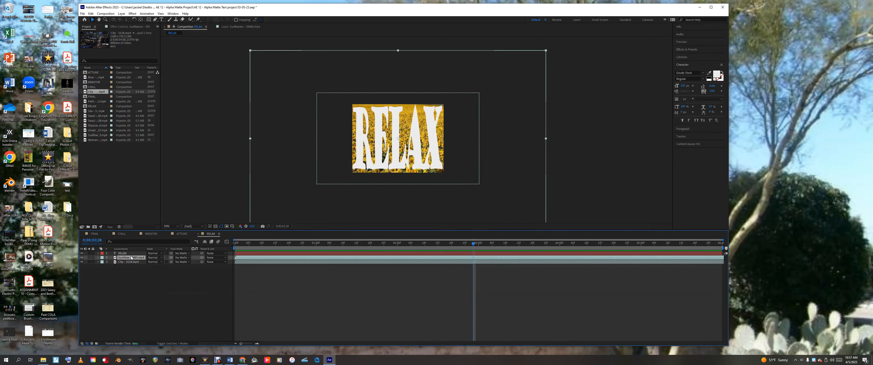
{"action": "left_click", "coordinate": [182, 259]}
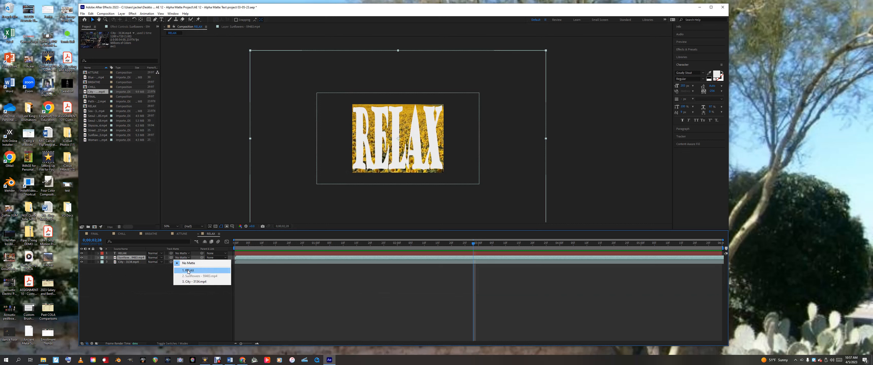
{"action": "left_click", "coordinate": [186, 269]}
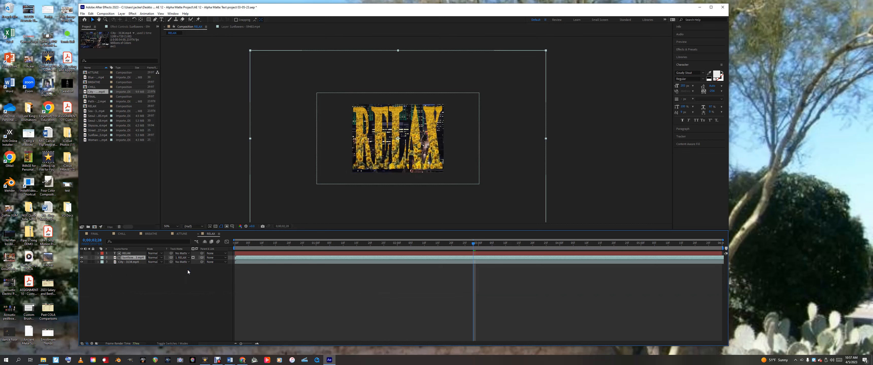
{"action": "key", "text": "space"}
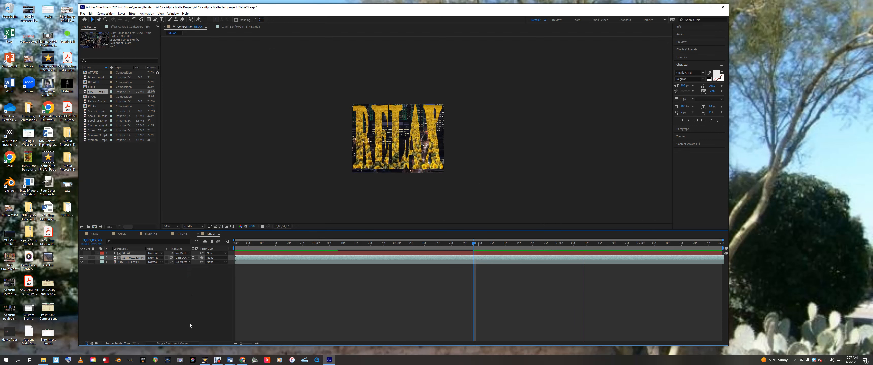
{"action": "key", "text": "space"}
- Delete the sunflower footage layer and preview the RELAX composition from the beginning
{"action": "key", "text": "Delete"}
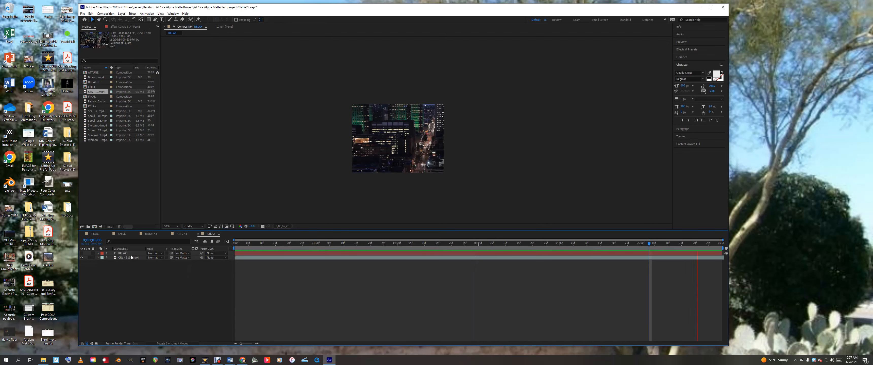
{"action": "left_click", "coordinate": [131, 255]}
{"action": "key", "text": "Home"}
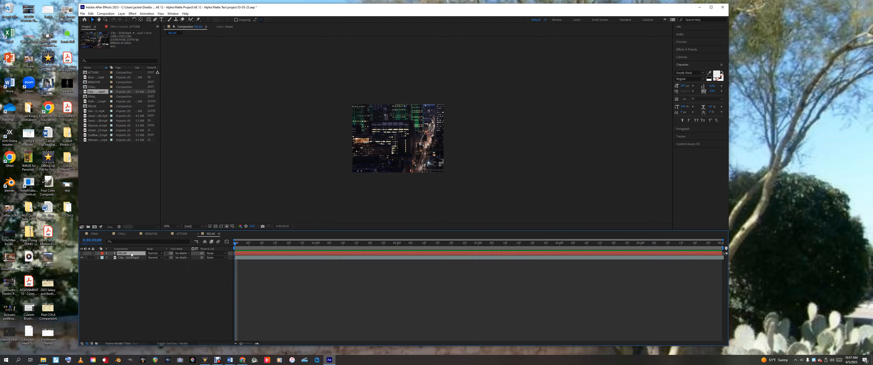
{"action": "key", "text": "space"}
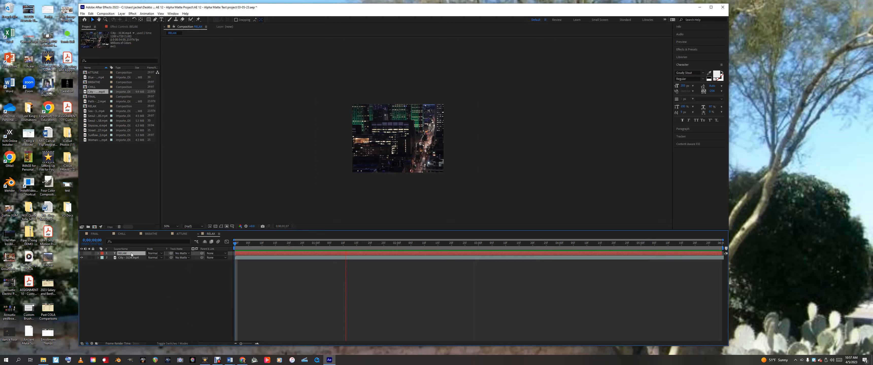
{"action": "key", "text": "space"}
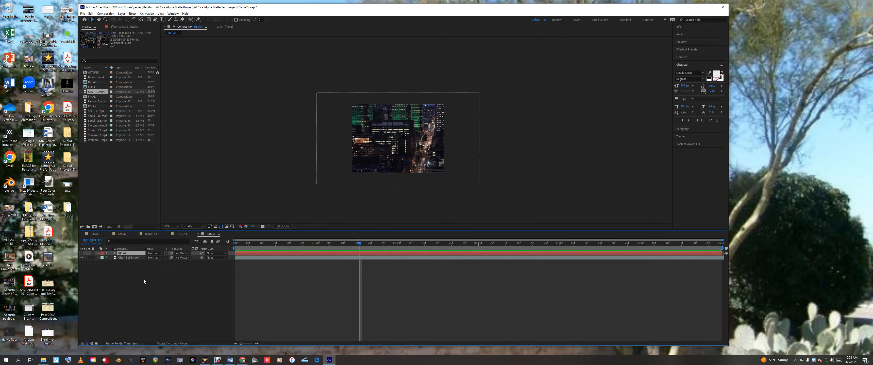
- Toggle the RELAX text layer's visibility on and off, and undo both visibility changes
{"action": "left_click", "coordinate": [81, 254]}
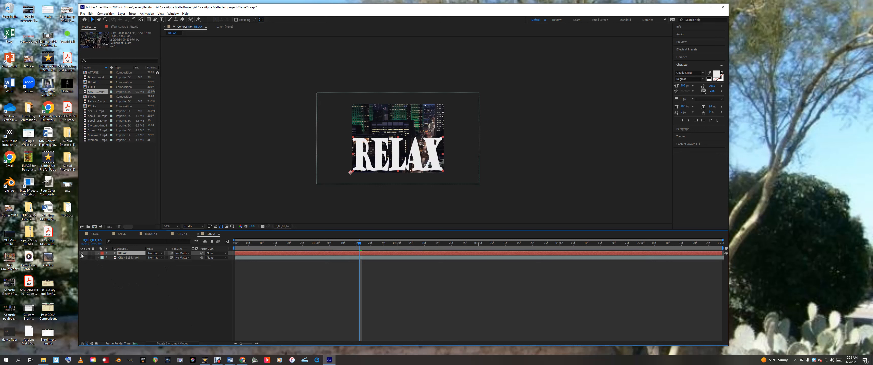
{"action": "left_click", "coordinate": [82, 254]}
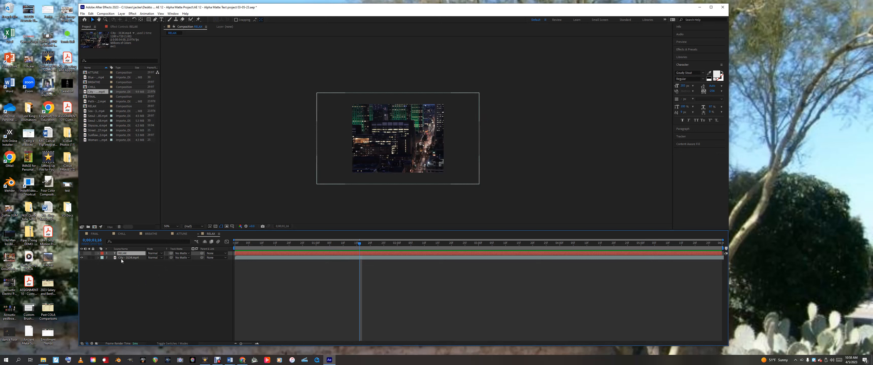
{"action": "left_click", "coordinate": [91, 13]}
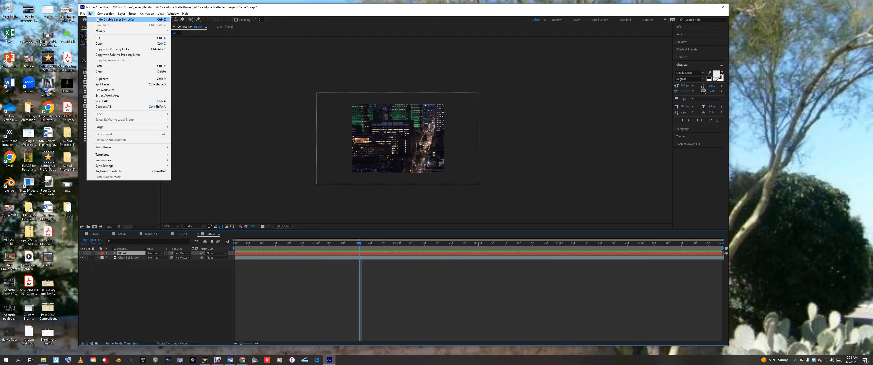
{"action": "left_click", "coordinate": [113, 19]}
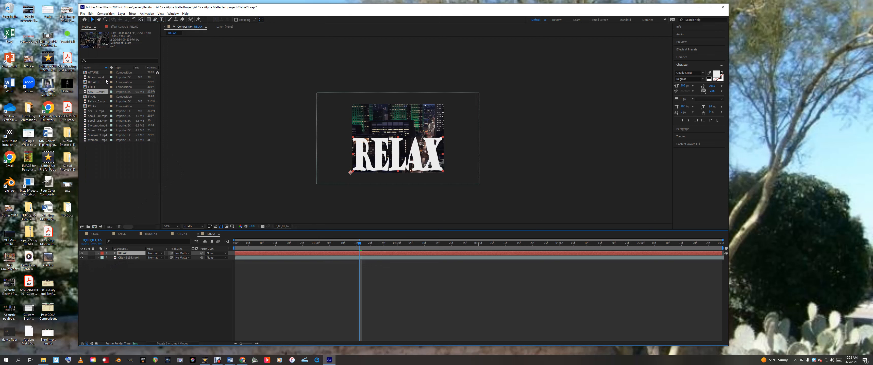
{"action": "left_click", "coordinate": [91, 13]}
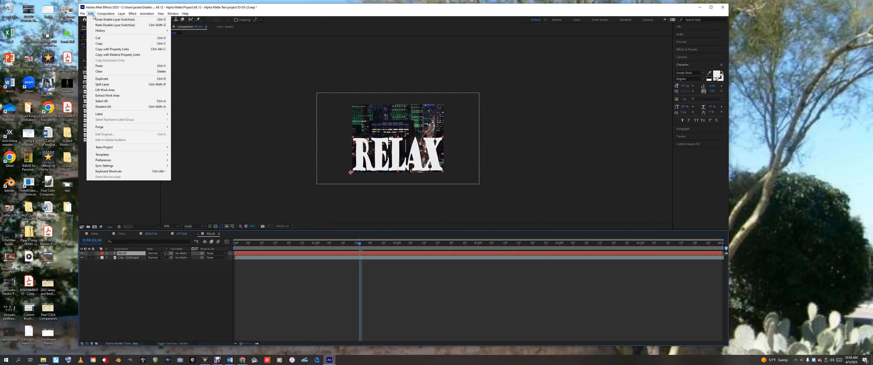
{"action": "left_click", "coordinate": [98, 19]}
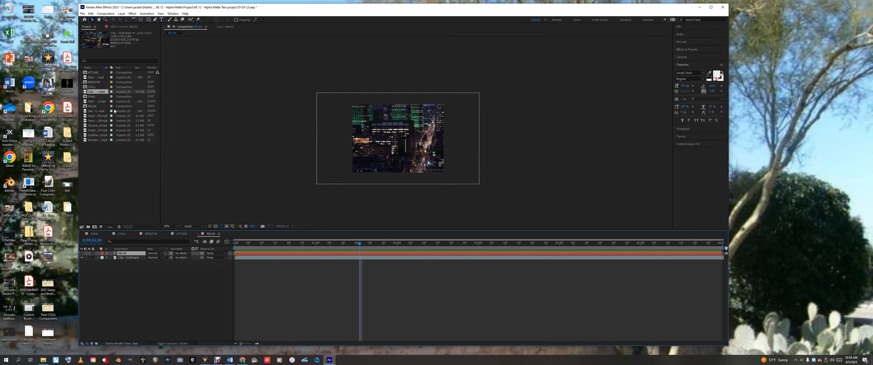
- Undo the deletion of the sunflower footage layer and preview the matted RELAX text again
{"action": "left_click", "coordinate": [119, 260]}
{"action": "left_click", "coordinate": [121, 255]}
{"action": "key", "text": "space"}
{"action": "key", "text": "space"}
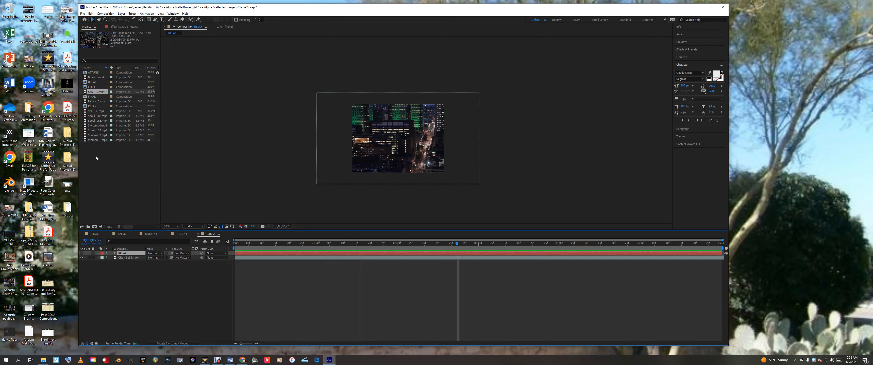
{"action": "left_click", "coordinate": [91, 14]}
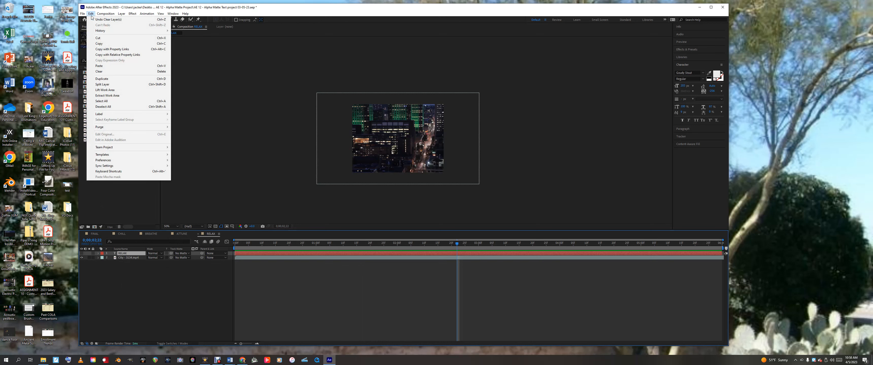
{"action": "left_click", "coordinate": [106, 20]}
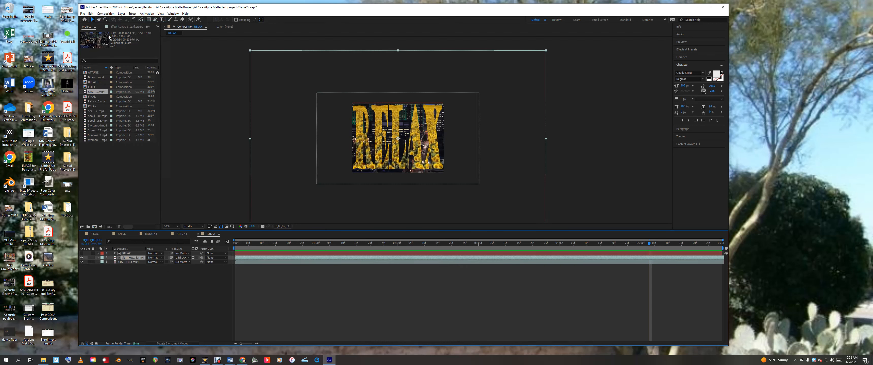
{"action": "key", "text": "space"}
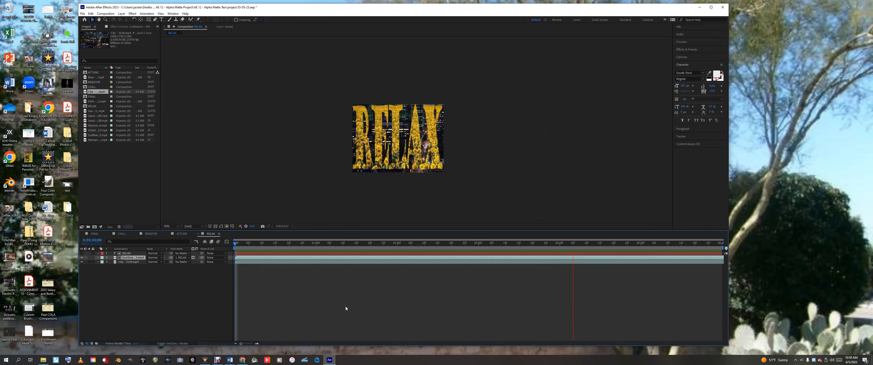
{"action": "key", "text": "space"}
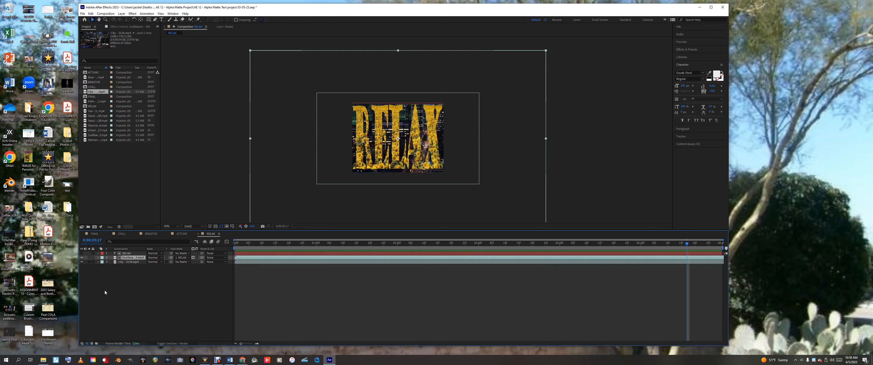
- Apply the Image - Special Effects preset that contains only Time Difference to the RELAX layer and preview it
{"action": "left_click", "coordinate": [126, 253]}
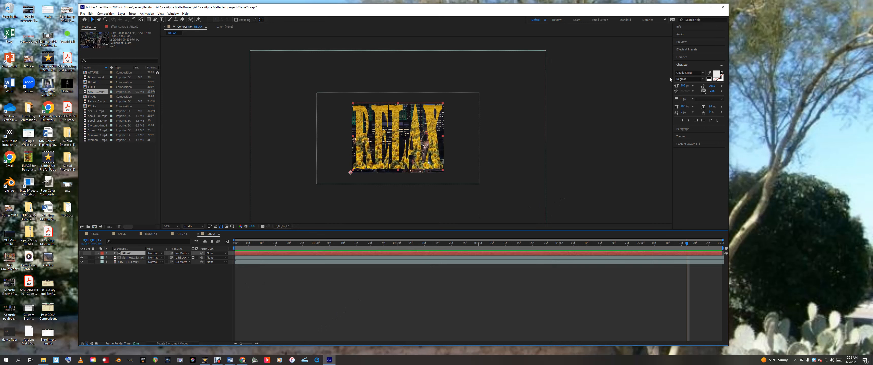
{"action": "left_click", "coordinate": [681, 50]}
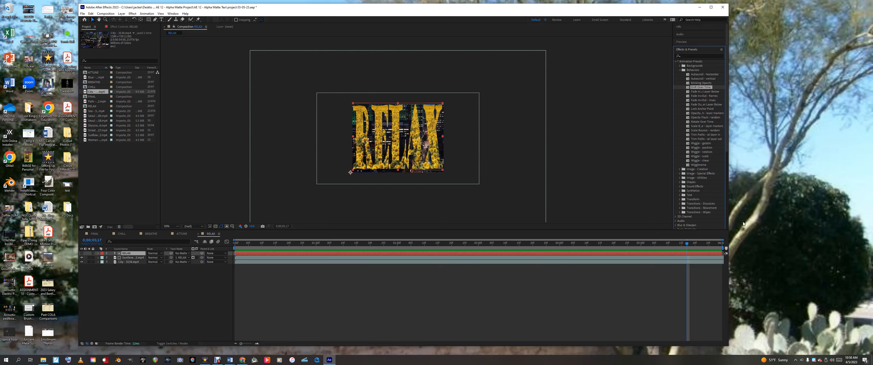
{"action": "left_click", "coordinate": [699, 173]}
{"action": "left_click", "coordinate": [680, 174]}
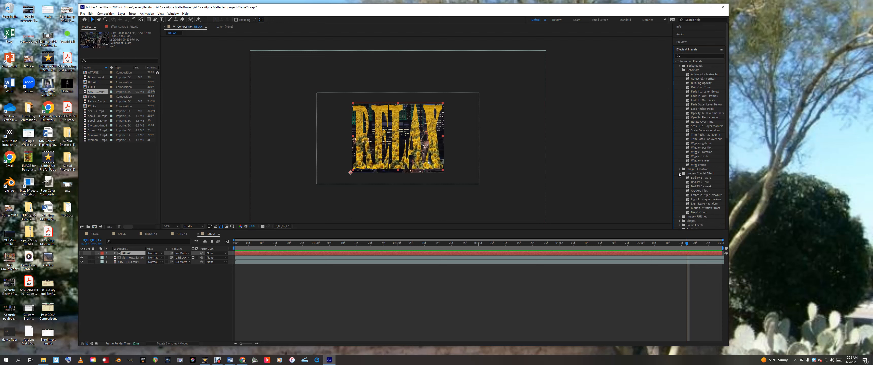
{"action": "left_click", "coordinate": [696, 196]}
{"action": "left_click_drag", "start_coordinate": [696, 196], "coordinate": [338, 253]}
{"action": "key", "text": "space"}
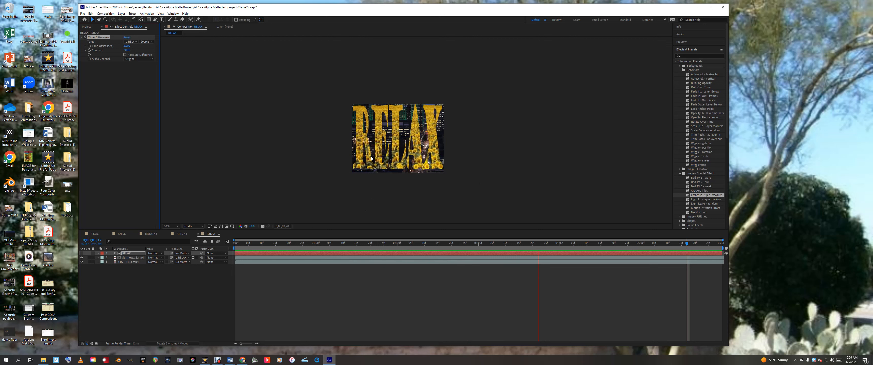
{"action": "key", "text": "space"}
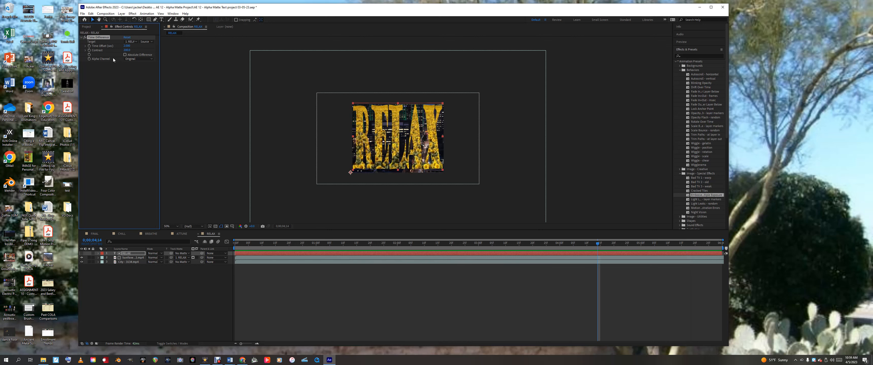
- Increase the Time Offset of the RELAX layer's Time Difference effect and preview the composition
{"action": "left_click_drag", "start_coordinate": [126, 46], "coordinate": [149, 50]}
{"action": "key", "text": "space"}
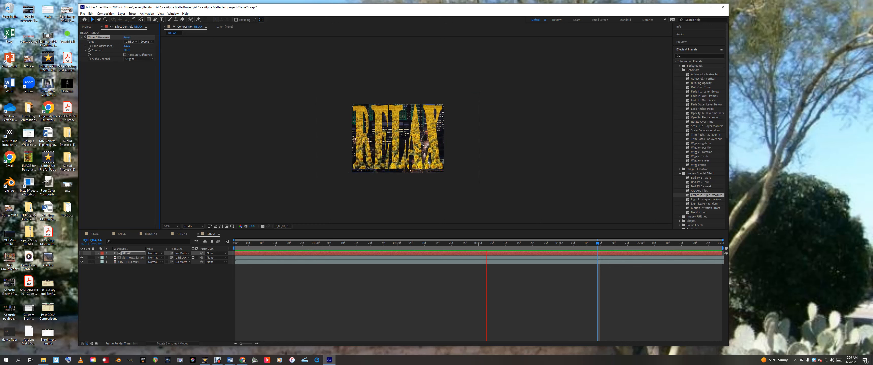
{"action": "key", "text": "space"}
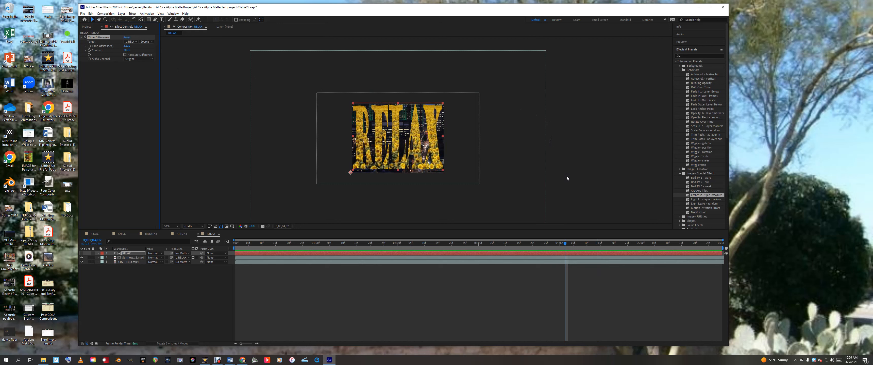
- Apply the Image - Special Effects preset combining Time Difference and Calculations to the RELAX layer and preview it
{"action": "left_click", "coordinate": [700, 208]}
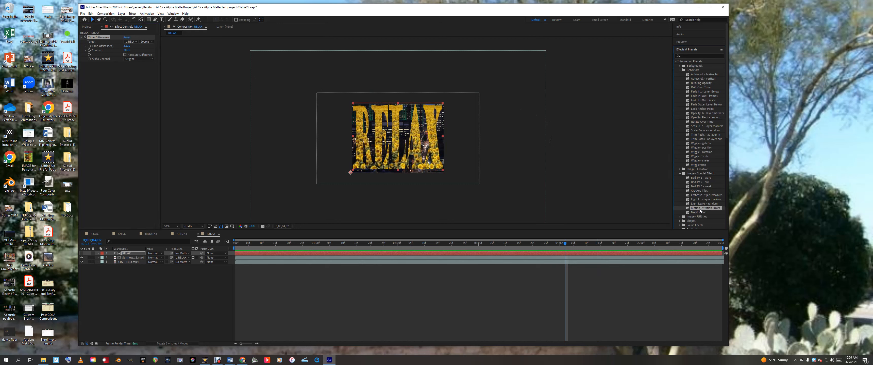
{"action": "left_click_drag", "start_coordinate": [701, 210], "coordinate": [293, 253]}
{"action": "key", "text": "space"}
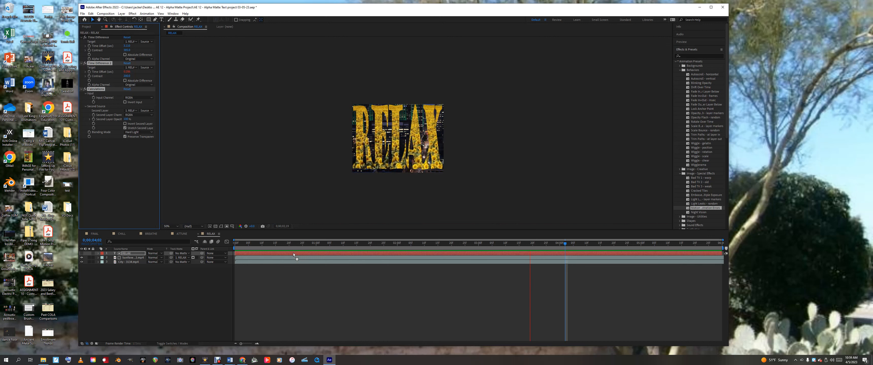
{"action": "key", "text": "space"}
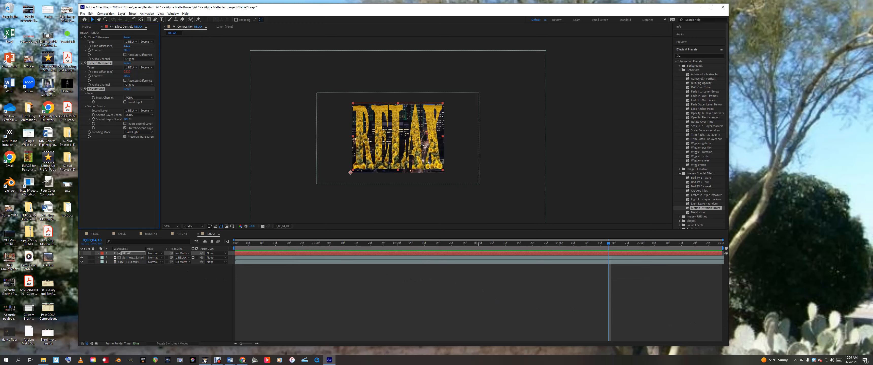
- Minimize VideoPad to return to After Effects and bring up the project's list of compositions and footage
{"action": "left_click", "coordinate": [217, 360]}
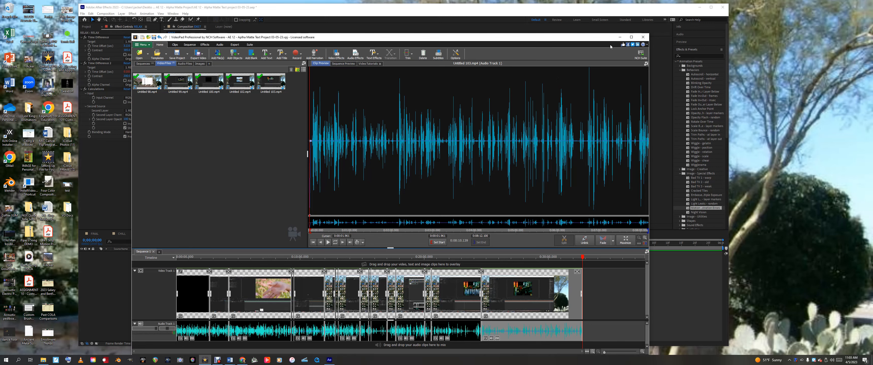
{"action": "left_click", "coordinate": [621, 37]}
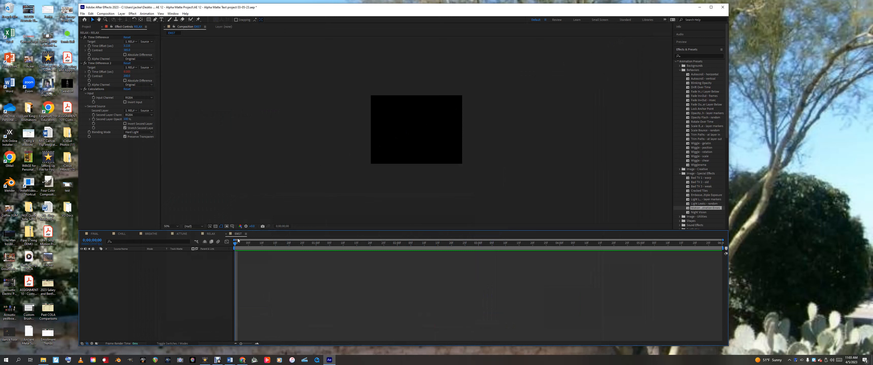
{"action": "left_click", "coordinate": [87, 27]}
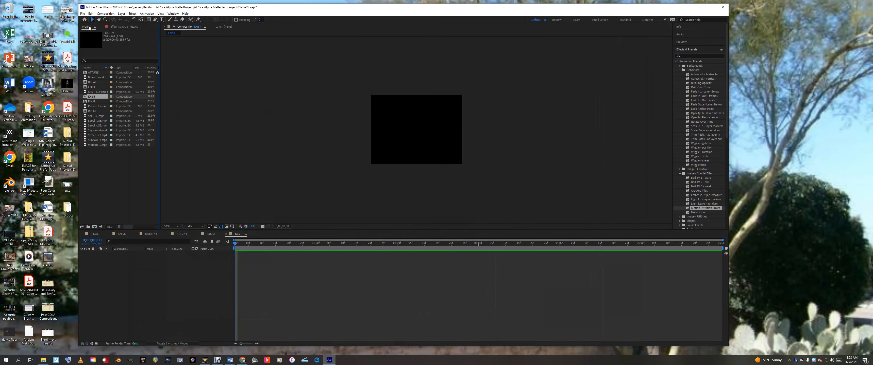
- Add the Sea clip to the EXIST composition, preview it, and move the clip slightly upward in the frame
{"action": "left_click", "coordinate": [89, 78]}
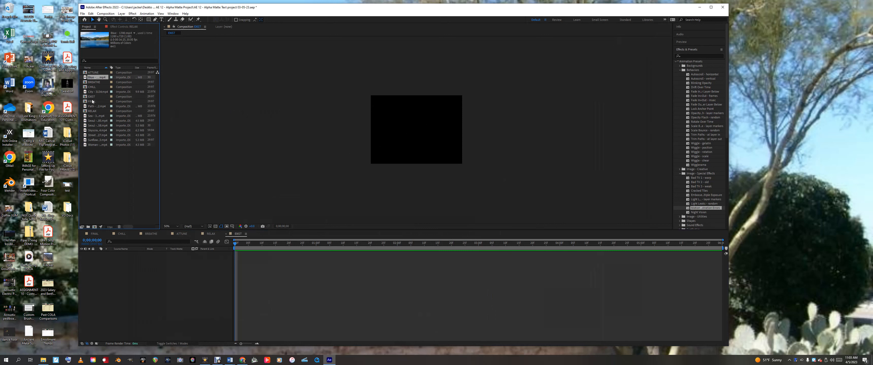
{"action": "left_click", "coordinate": [94, 116]}
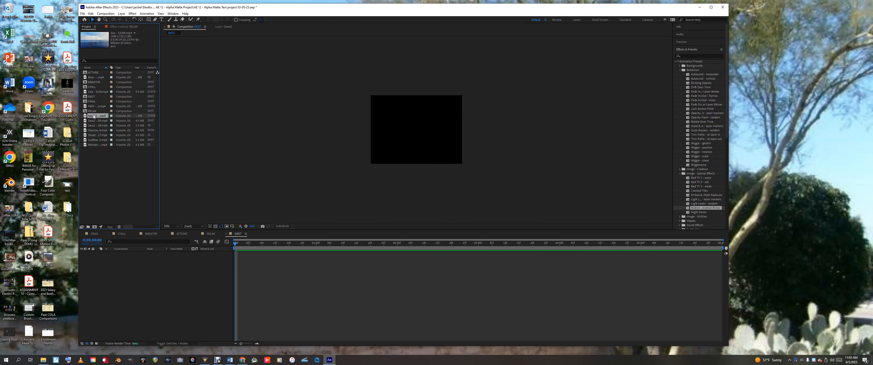
{"action": "left_click_drag", "start_coordinate": [94, 116], "coordinate": [132, 259]}
{"action": "key", "text": "space"}
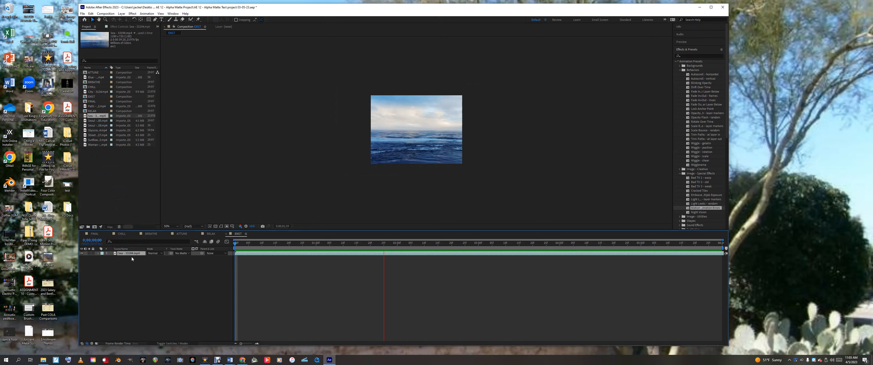
{"action": "key", "text": "space"}
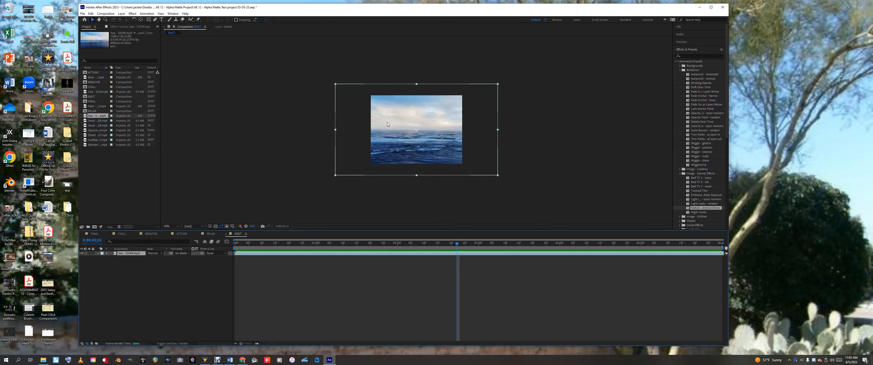
{"action": "mouse_move", "coordinate": [421, 138]}
{"action": "left_mouse_down"}
{"action": "mouse_move", "coordinate": [422, 109]}
{"action": "mouse_move", "coordinate": [423, 127]}
{"action": "left_mouse_up"}
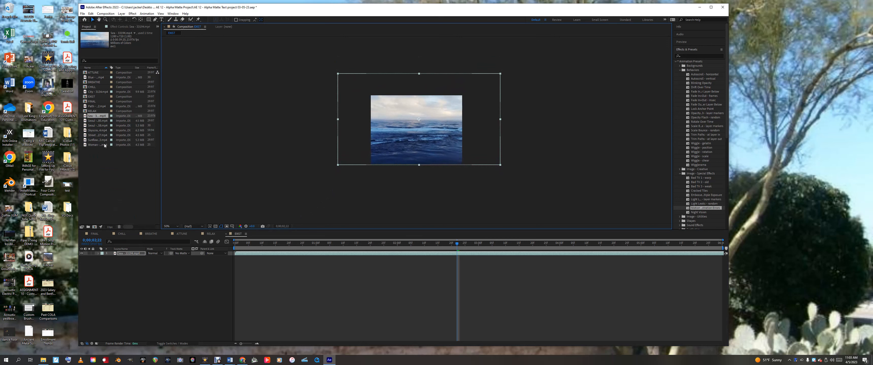
- Examine the city footage clips and the RELAX, ATTUNE, BREATHE, CHILL and FINAL compositions to choose a background for EXIST
{"action": "left_click", "coordinate": [97, 145]}
{"action": "left_click", "coordinate": [93, 136]}
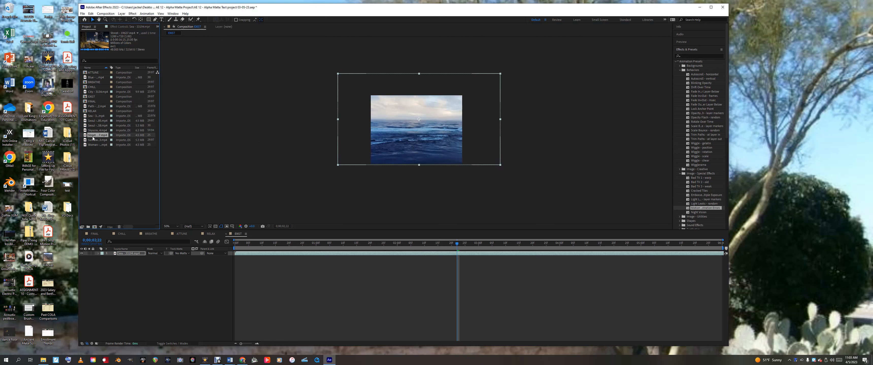
{"action": "left_click", "coordinate": [94, 131]}
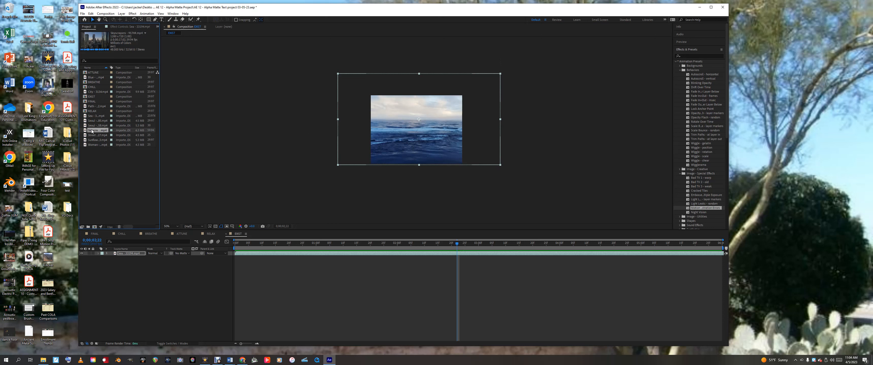
{"action": "left_click", "coordinate": [206, 234]}
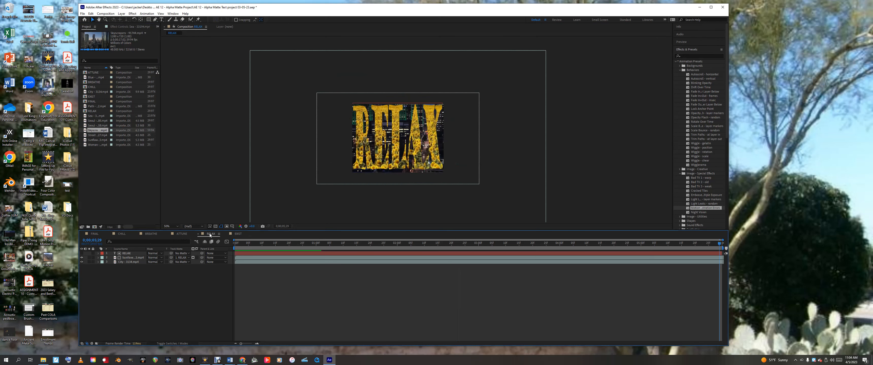
{"action": "left_click", "coordinate": [180, 234]}
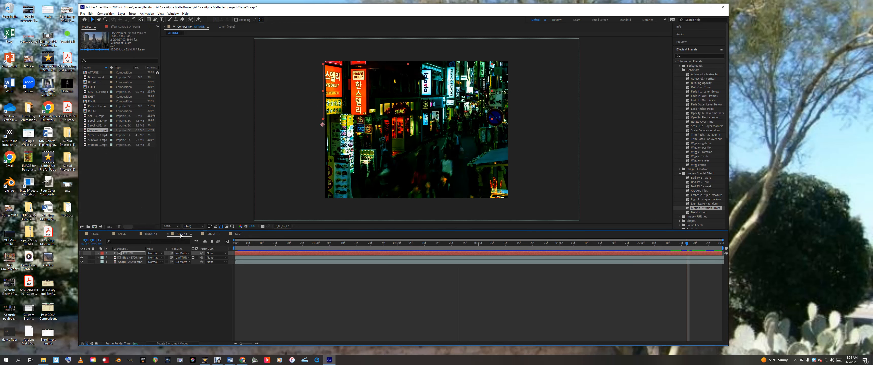
{"action": "left_click", "coordinate": [147, 234]}
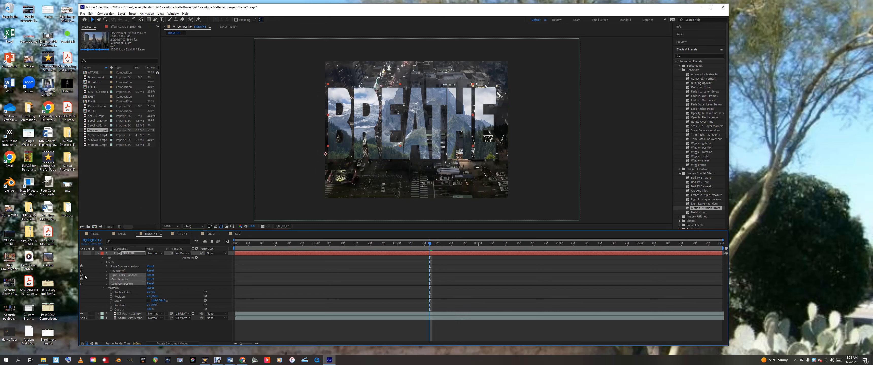
{"action": "left_click", "coordinate": [98, 253]}
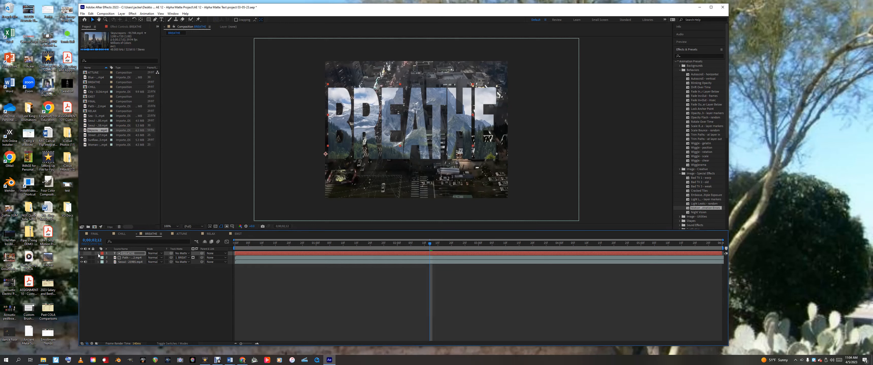
{"action": "left_click", "coordinate": [122, 234]}
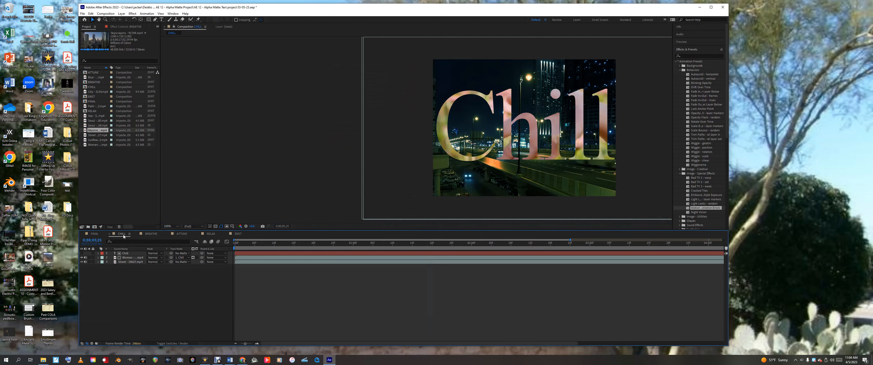
{"action": "left_click", "coordinate": [92, 234]}
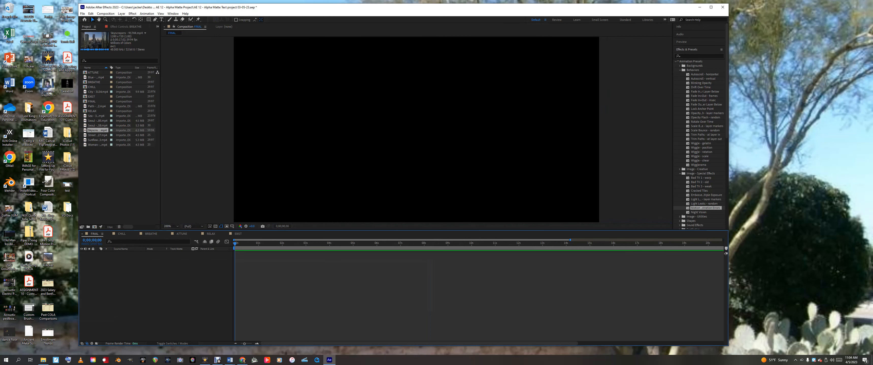
{"action": "left_click", "coordinate": [238, 234]}
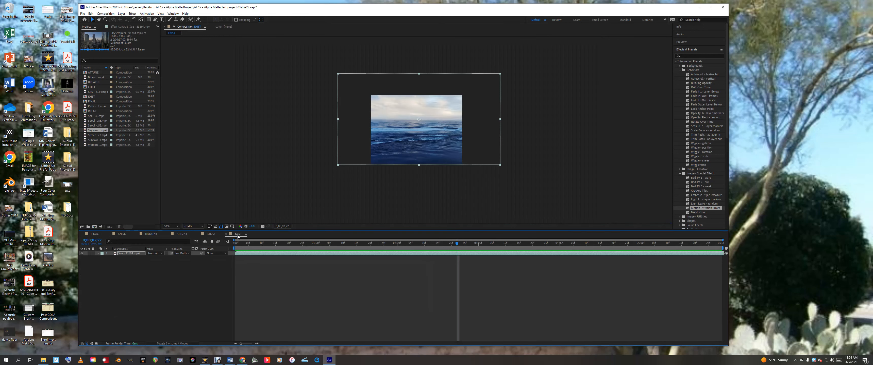
- Add the Skyscrapers clip beneath the Sea layer in the EXIST composition and hide the Sea layer
{"action": "left_click_drag", "start_coordinate": [91, 133], "coordinate": [133, 269]}
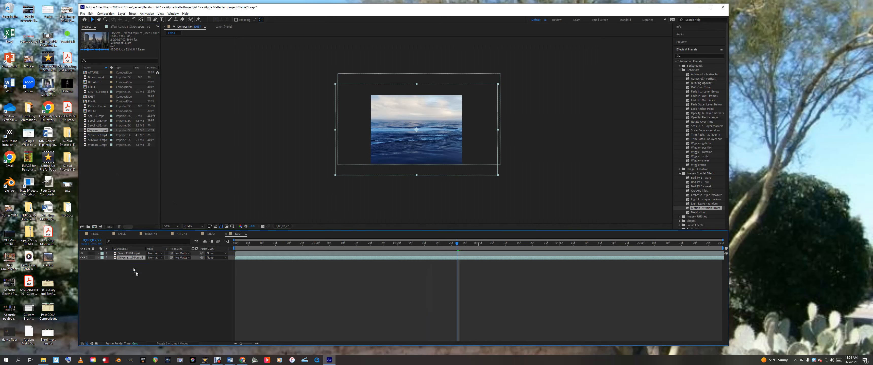
{"action": "left_click", "coordinate": [81, 253]}
{"action": "left_click", "coordinate": [81, 253]}
{"action": "left_click", "coordinate": [81, 254]}
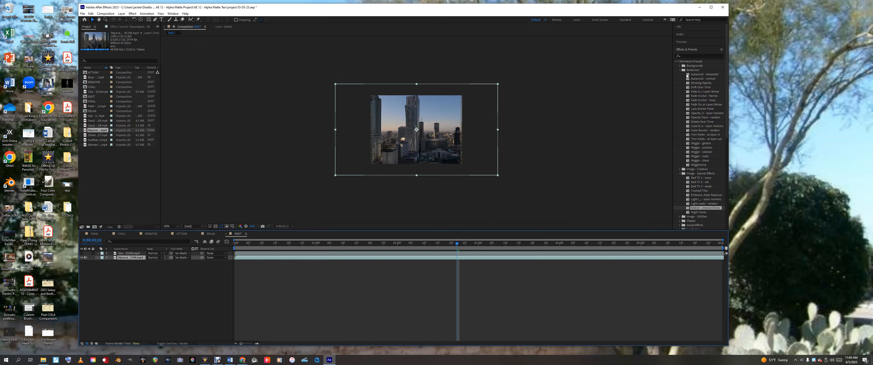
- Apply the Curves effect from Color Correction to the Skyscrapers layer
{"action": "left_click", "coordinate": [679, 71]}
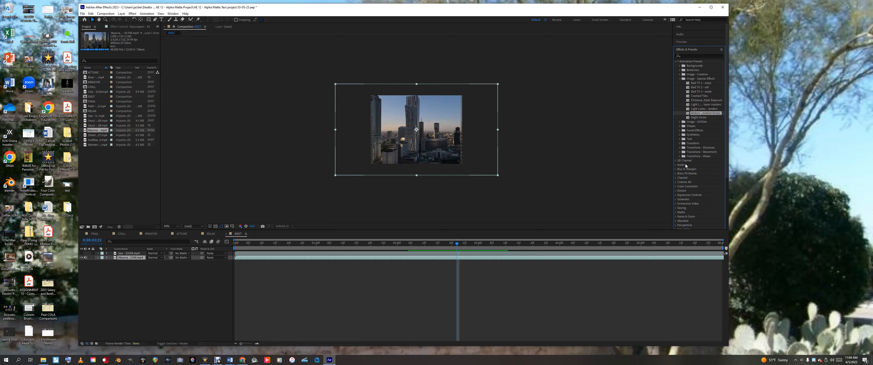
{"action": "left_click", "coordinate": [684, 187]}
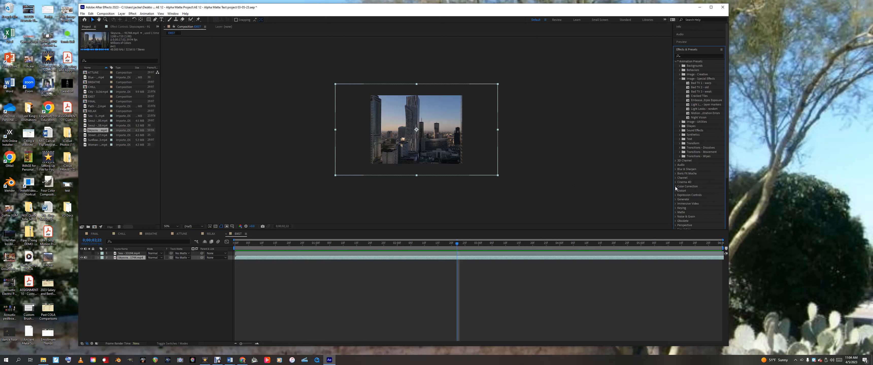
{"action": "left_click", "coordinate": [676, 187]}
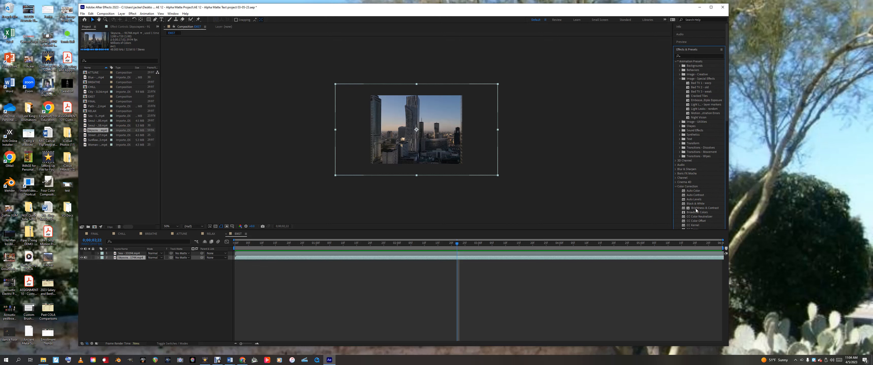
{"action": "scroll", "coordinate": [696, 211], "scroll_direction": "down", "scroll_amount": 5}
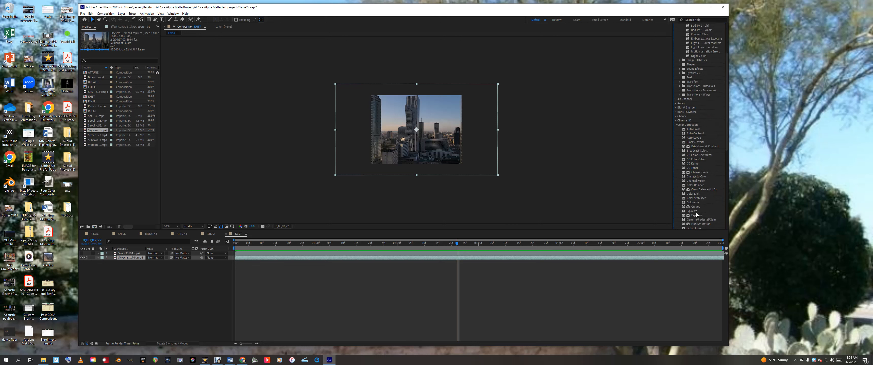
{"action": "left_click_drag", "start_coordinate": [695, 207], "coordinate": [125, 256]}
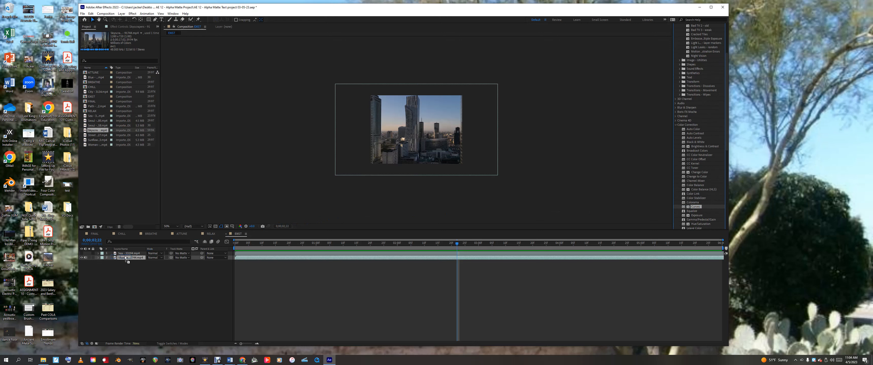
- Raise the Red curve and lower the Green curve on the Skyscrapers layer, comparing the color against the Sea clip
{"action": "left_click_drag", "start_coordinate": [123, 87], "coordinate": [124, 90]}
{"action": "left_click", "coordinate": [139, 42]}
{"action": "left_click", "coordinate": [131, 50]}
{"action": "left_click_drag", "start_coordinate": [120, 90], "coordinate": [116, 85]}
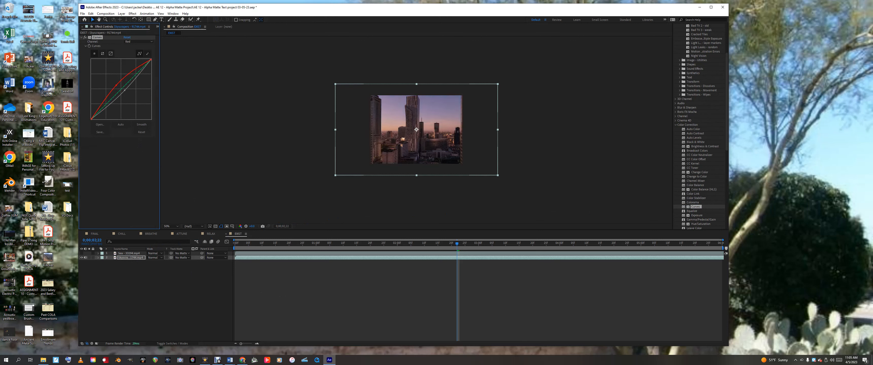
{"action": "left_click", "coordinate": [139, 41]}
{"action": "left_click", "coordinate": [130, 54]}
{"action": "mouse_move", "coordinate": [121, 89]}
{"action": "left_mouse_down"}
{"action": "mouse_move", "coordinate": [117, 83]}
{"action": "mouse_move", "coordinate": [125, 90]}
{"action": "left_mouse_up"}
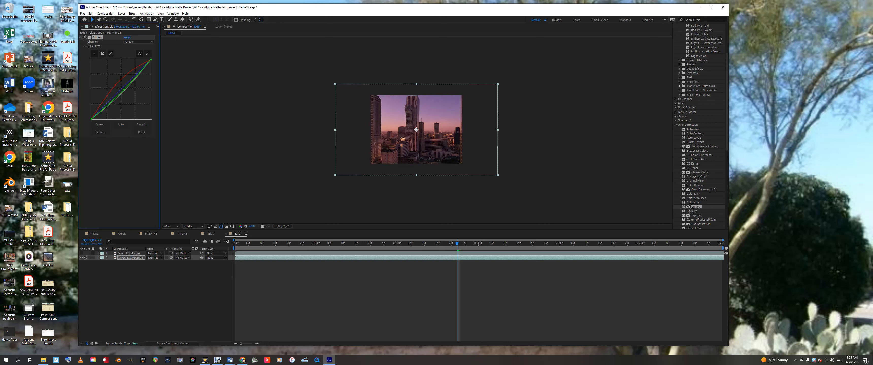
{"action": "left_click", "coordinate": [81, 254]}
{"action": "left_click", "coordinate": [81, 253]}
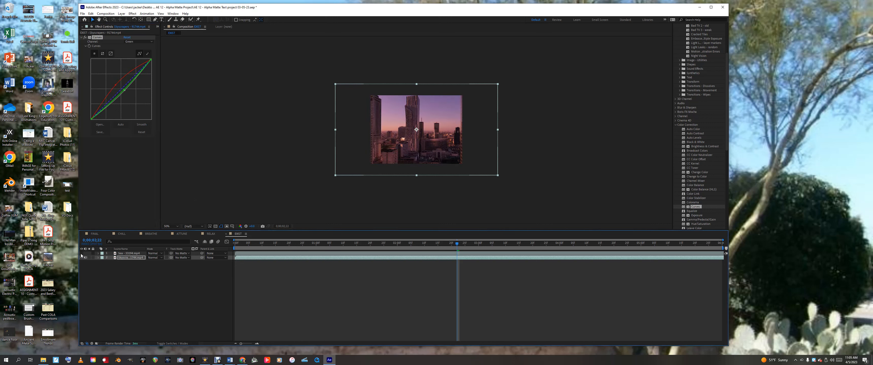
{"action": "left_click", "coordinate": [82, 254]}
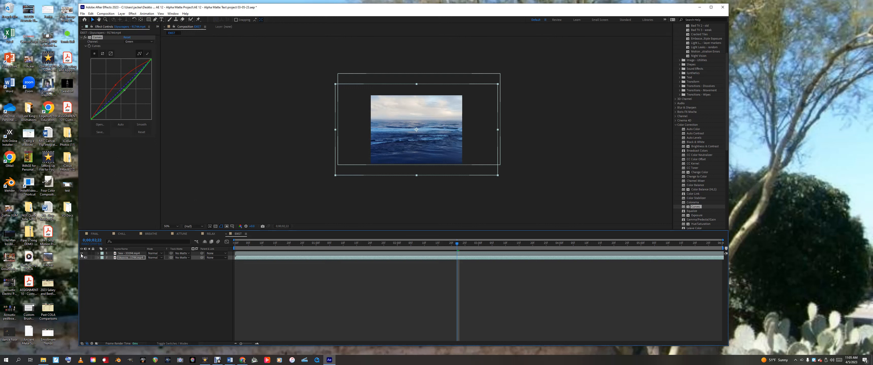
{"action": "left_click", "coordinate": [82, 254]}
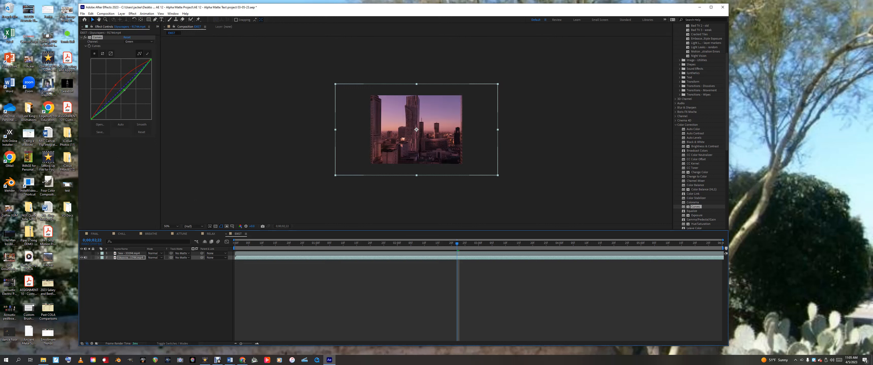
- Push the Skyscrapers layer's Red curve much higher and lower its Blue curve for an orange tint, comparing against the Sea clip
{"action": "left_click", "coordinate": [133, 52]}
{"action": "left_click_drag", "start_coordinate": [121, 78], "coordinate": [131, 61]}
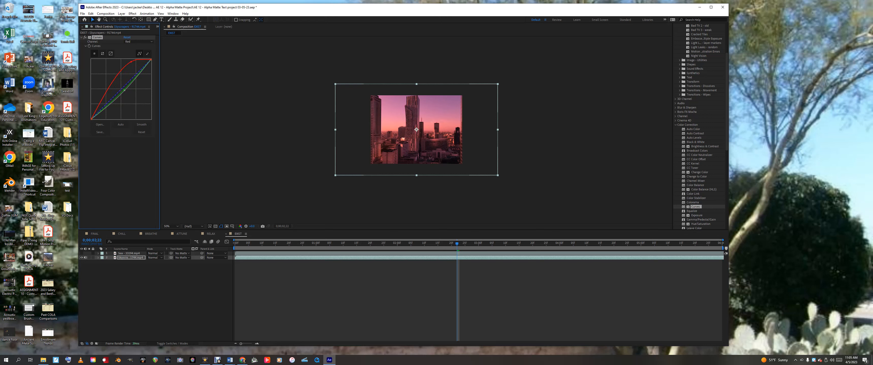
{"action": "mouse_move", "coordinate": [97, 108]}
{"action": "left_mouse_down"}
{"action": "mouse_move", "coordinate": [106, 112]}
{"action": "mouse_move", "coordinate": [96, 102]}
{"action": "left_mouse_up"}
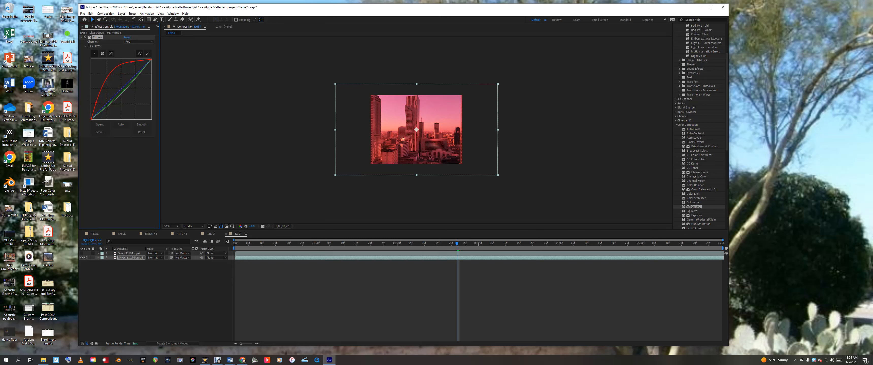
{"action": "left_click_drag", "start_coordinate": [127, 62], "coordinate": [114, 72]}
{"action": "left_click_drag", "start_coordinate": [125, 90], "coordinate": [125, 91]}
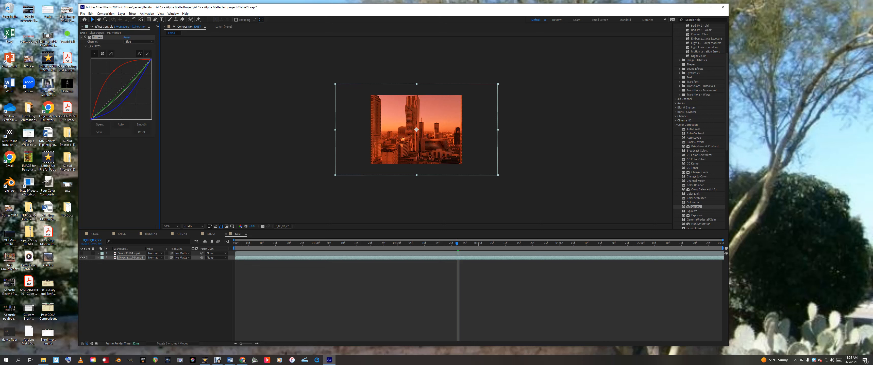
{"action": "left_click", "coordinate": [82, 254]}
{"action": "left_click", "coordinate": [81, 254]}
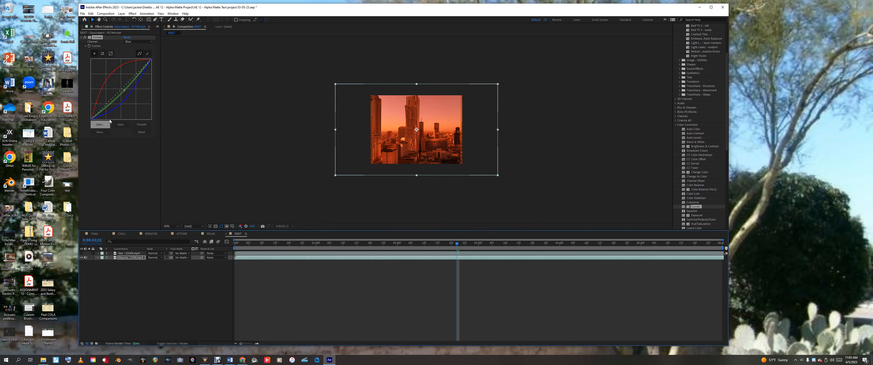
- Darken the Skyscrapers layer with the RGB curve and fine-tune its Red curve, comparing against the Sea clip and leaving Sea hidden
{"action": "left_click_drag", "start_coordinate": [124, 90], "coordinate": [127, 97]}
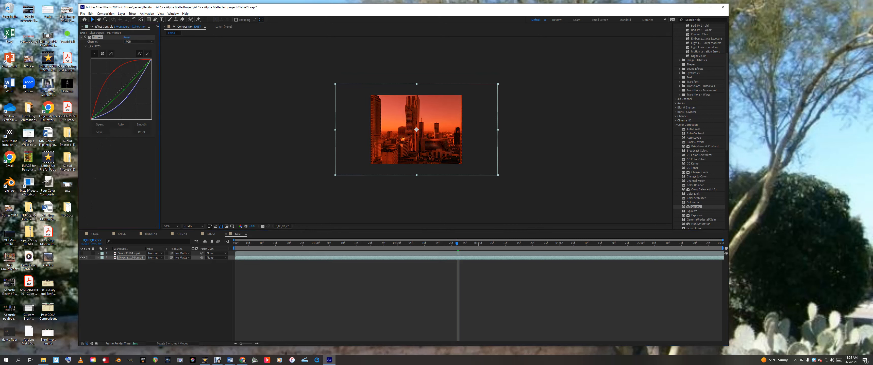
{"action": "left_click", "coordinate": [139, 42]}
{"action": "left_click", "coordinate": [130, 50]}
{"action": "left_click_drag", "start_coordinate": [114, 71], "coordinate": [115, 72]}
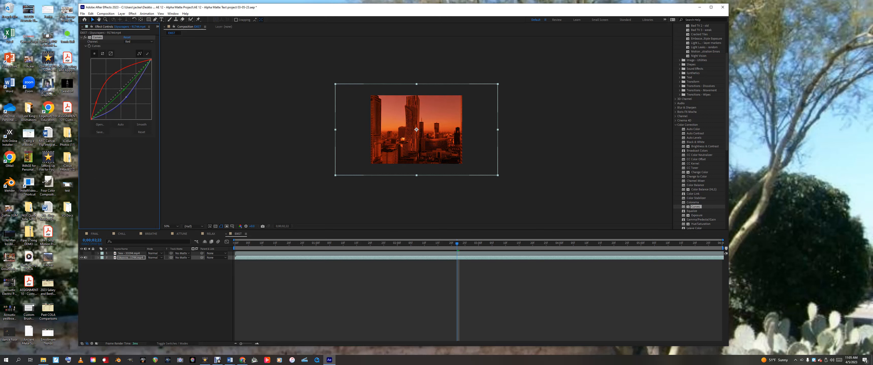
{"action": "left_click_drag", "start_coordinate": [106, 81], "coordinate": [107, 84]}
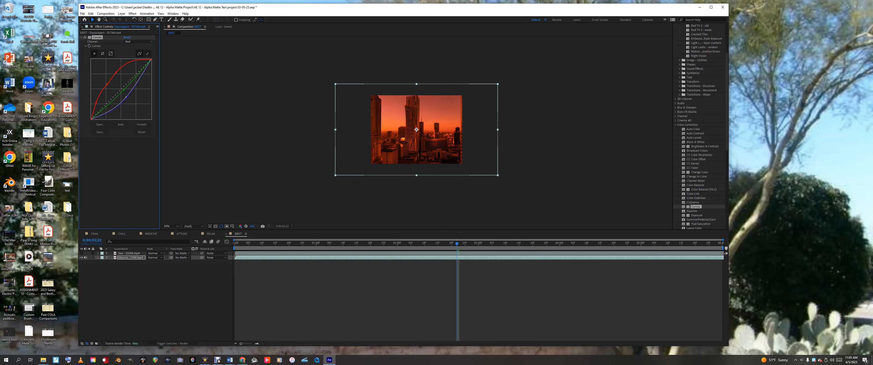
{"action": "left_click", "coordinate": [82, 253]}
{"action": "left_click", "coordinate": [82, 254]}
{"action": "left_click", "coordinate": [82, 253]}
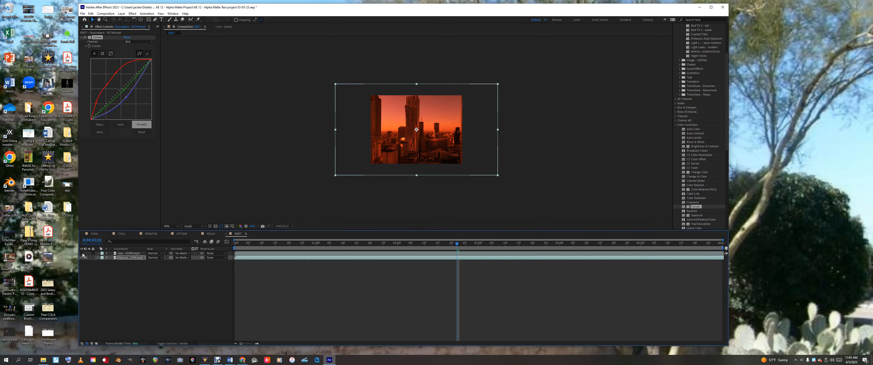
- Add a text layer reading "Exist" above the Sea layer in the EXIST composition
{"action": "left_click", "coordinate": [131, 253]}
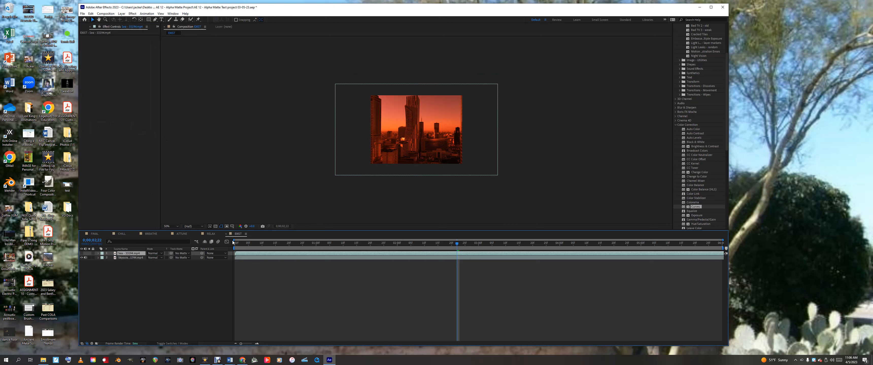
{"action": "left_click", "coordinate": [161, 20]}
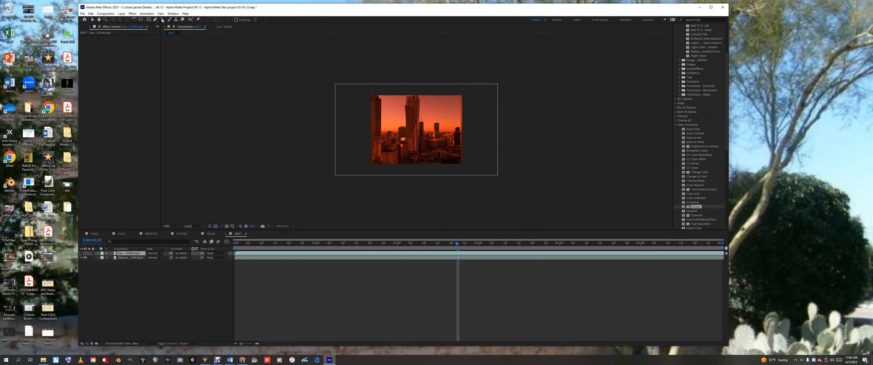
{"action": "left_click", "coordinate": [391, 136]}
{"action": "type", "text": "E"}
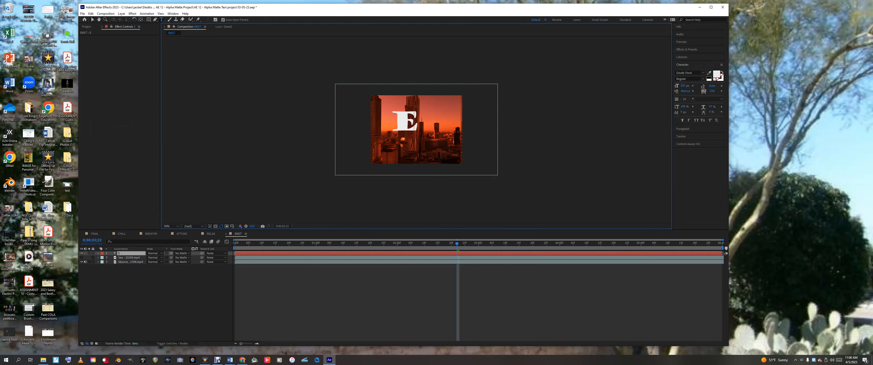
{"action": "type", "text": "X"}
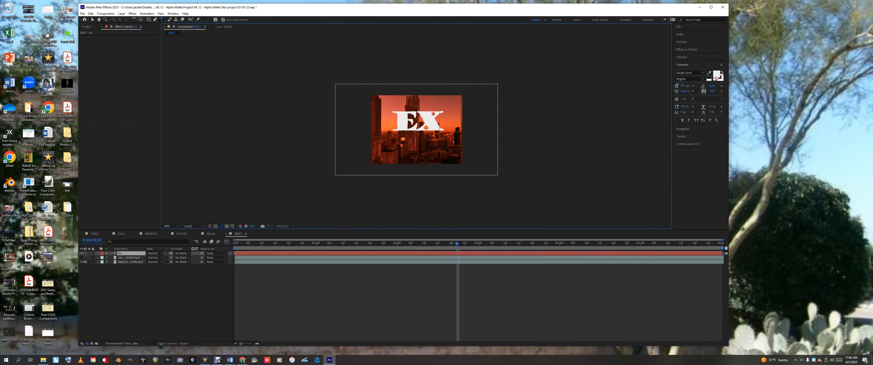
{"action": "type", "text": "ist"}
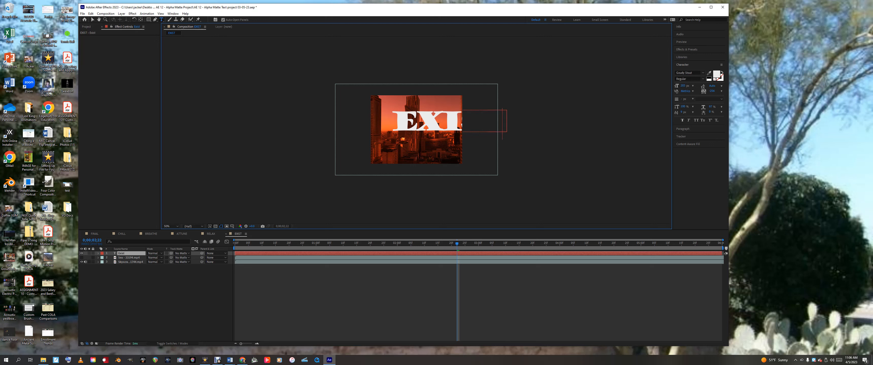
- Reduce the font size of the Exist text so the whole word fits the frame, and center it over the skyscrapers
{"action": "left_click", "coordinate": [92, 19]}
{"action": "left_click_drag", "start_coordinate": [432, 122], "coordinate": [404, 126]}
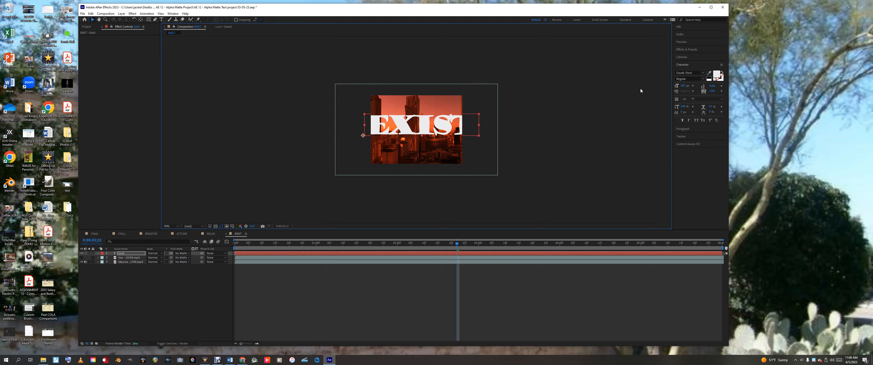
{"action": "left_click_drag", "start_coordinate": [682, 86], "coordinate": [666, 86]}
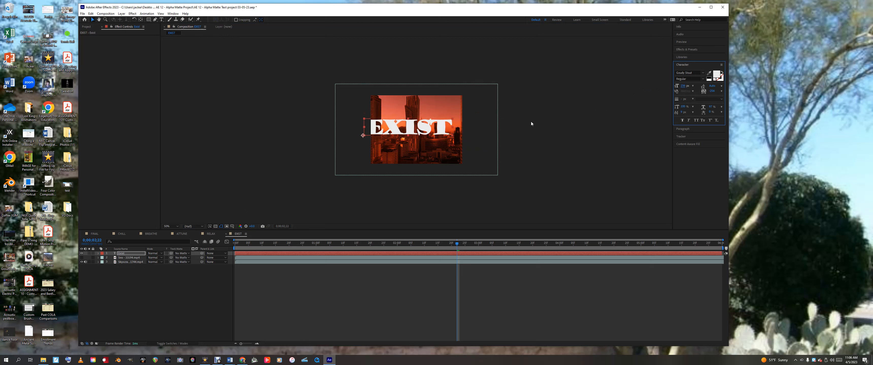
{"action": "left_click_drag", "start_coordinate": [409, 129], "coordinate": [414, 127]}
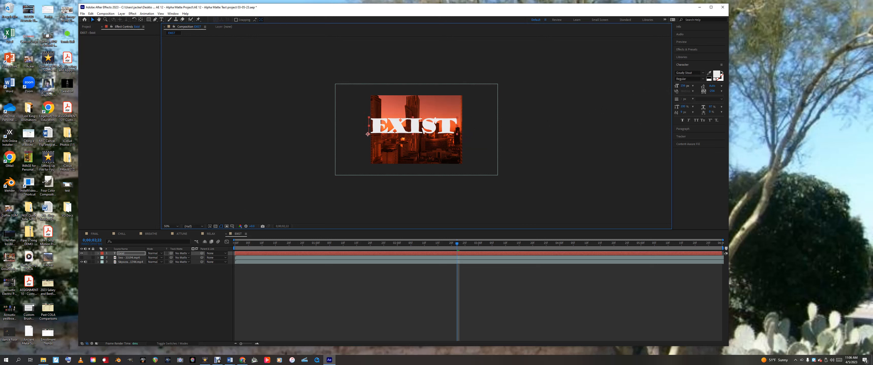
- Change the font of the Exist text to Cooper Black
{"action": "left_click", "coordinate": [161, 19]}
{"action": "left_click_drag", "start_coordinate": [369, 126], "coordinate": [459, 126]}
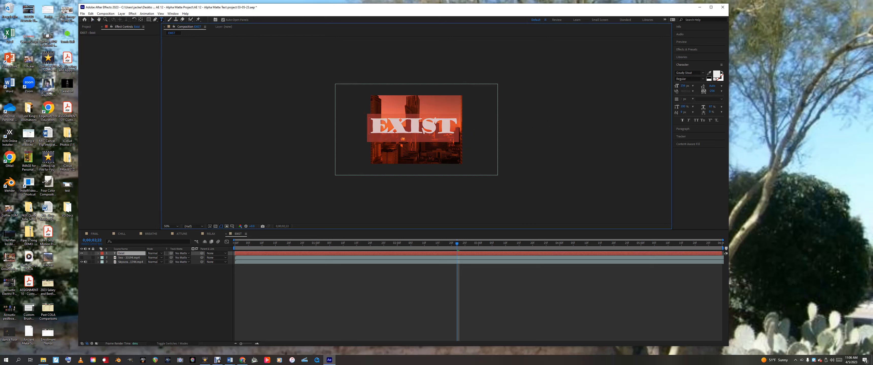
{"action": "left_click", "coordinate": [703, 74]}
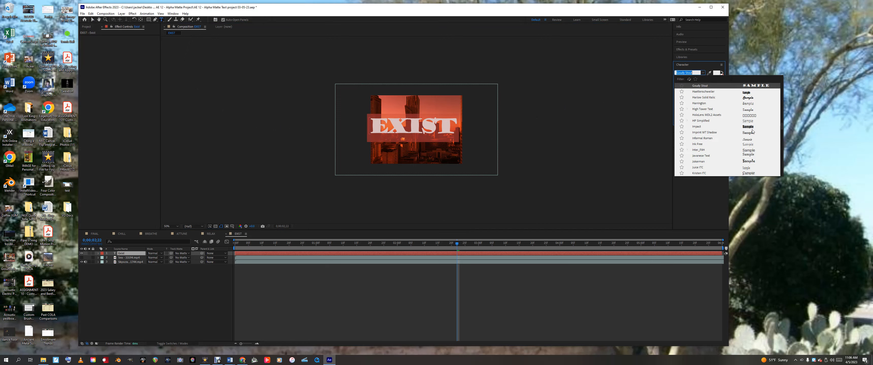
{"action": "scroll", "coordinate": [752, 131], "scroll_direction": "up", "scroll_amount": 5}
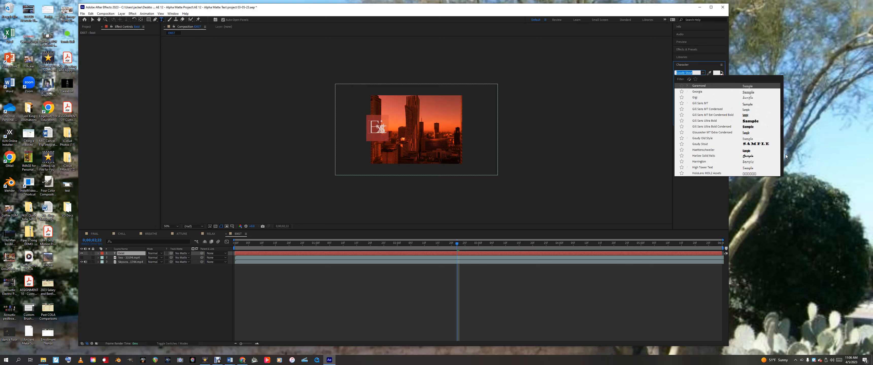
{"action": "scroll", "coordinate": [717, 123], "scroll_direction": "up", "scroll_amount": 4}
{"action": "scroll", "coordinate": [717, 123], "scroll_direction": "up", "scroll_amount": 6}
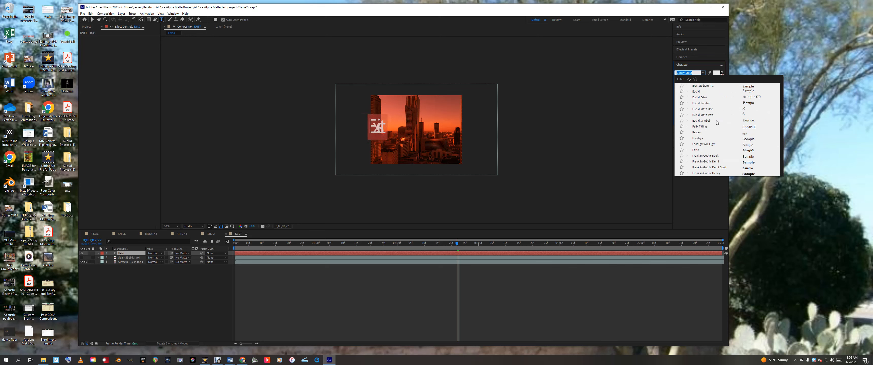
{"action": "scroll", "coordinate": [715, 122], "scroll_direction": "up", "scroll_amount": 5}
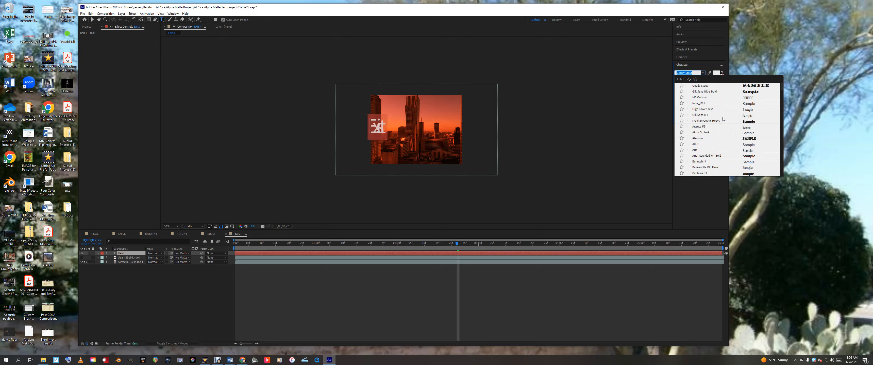
{"action": "scroll", "coordinate": [713, 107], "scroll_direction": "down", "scroll_amount": 5}
{"action": "scroll", "coordinate": [713, 107], "scroll_direction": "down", "scroll_amount": 6}
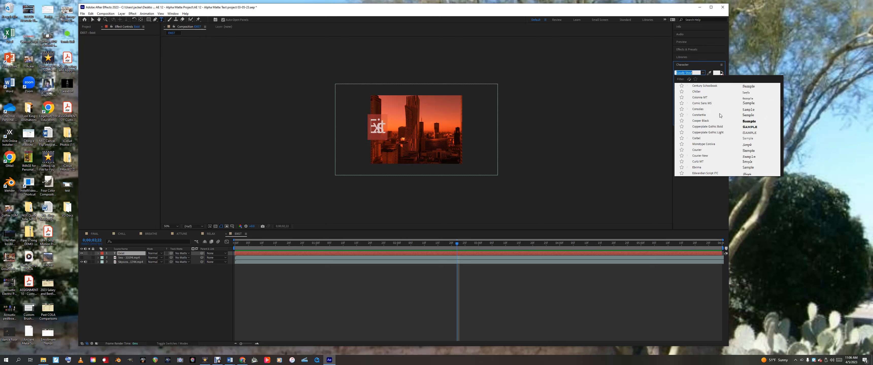
{"action": "left_click", "coordinate": [746, 121]}
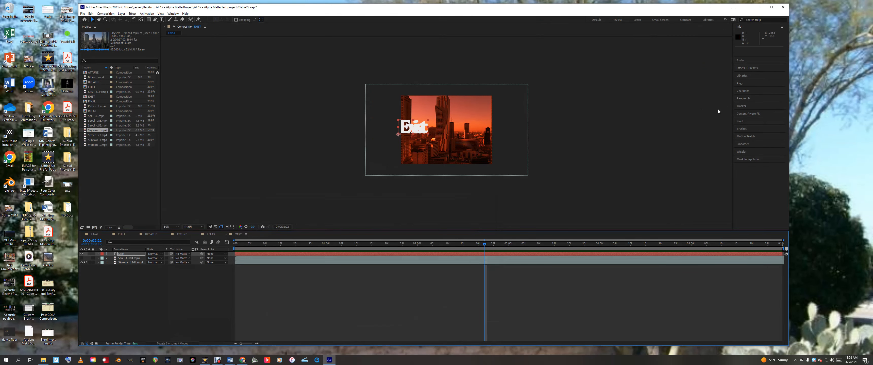
- Increase the tracking of the Exist text until the letters stop overlapping, and center the word over the skyscrapers
{"action": "left_click", "coordinate": [742, 91]}
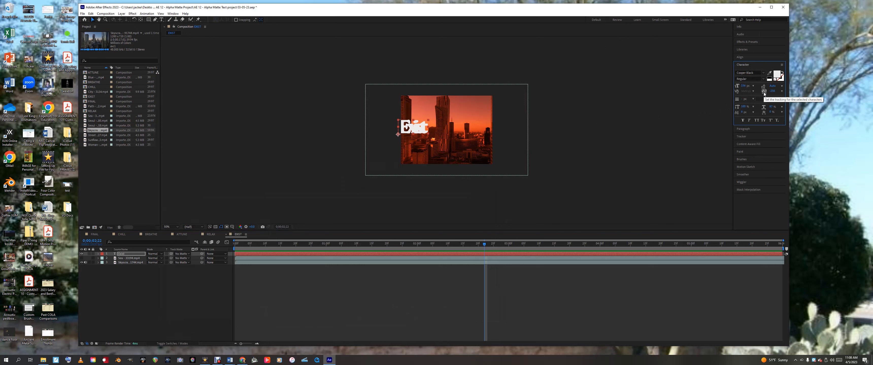
{"action": "left_click_drag", "start_coordinate": [772, 91], "coordinate": [839, 92]}
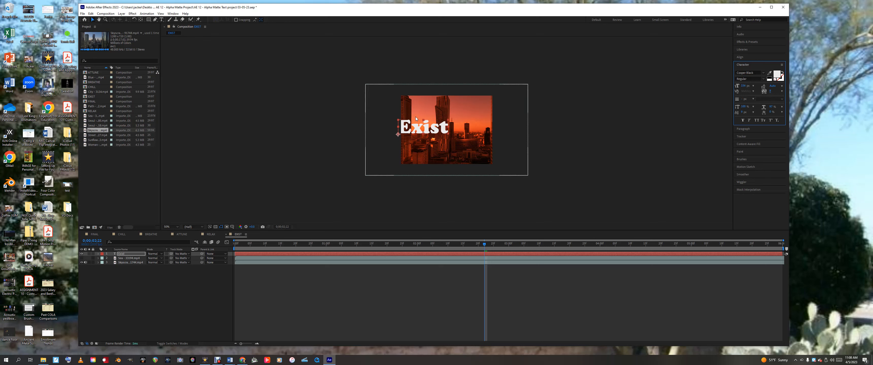
{"action": "left_click_drag", "start_coordinate": [403, 135], "coordinate": [423, 133]}
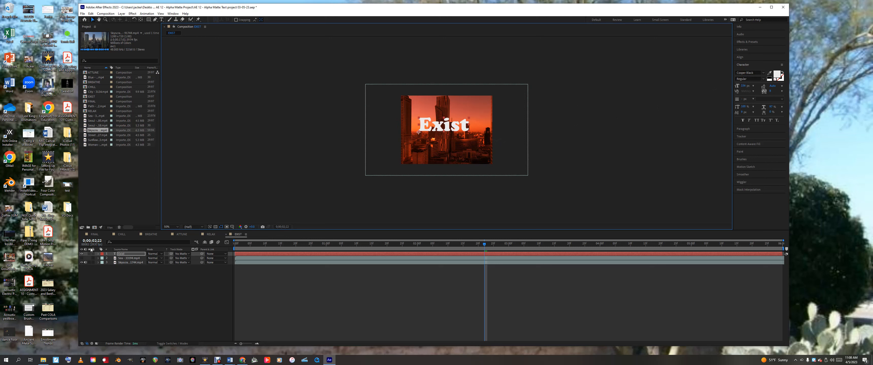
- Compare the Exist text against the Sea clip and the skyscrapers by toggling the Sea layer's visibility, leaving it hidden
{"action": "left_click", "coordinate": [81, 258]}
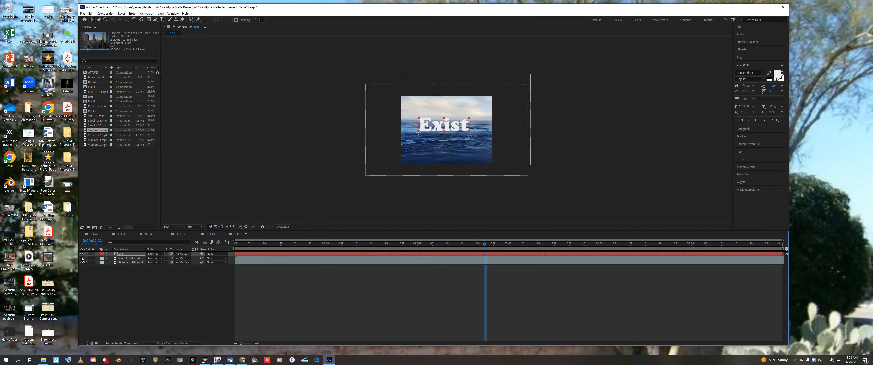
{"action": "left_click", "coordinate": [82, 258]}
{"action": "left_click", "coordinate": [82, 258]}
{"action": "left_click", "coordinate": [82, 258]}
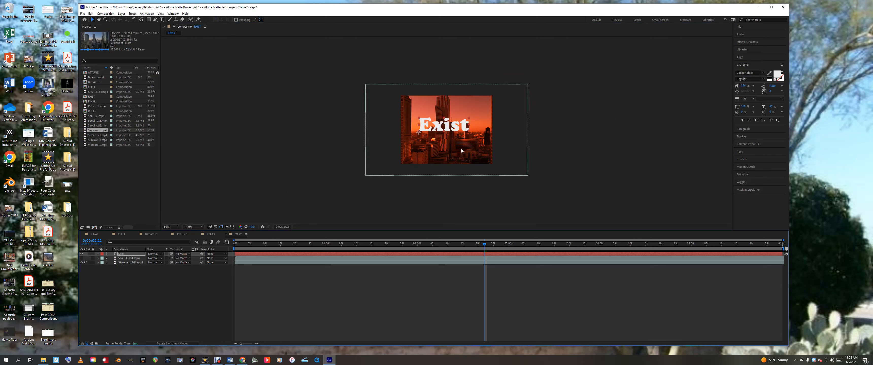
- Set the Exist text layer as the track matte of the Sea layer and make the Sea layer visible
{"action": "left_click", "coordinate": [132, 258]}
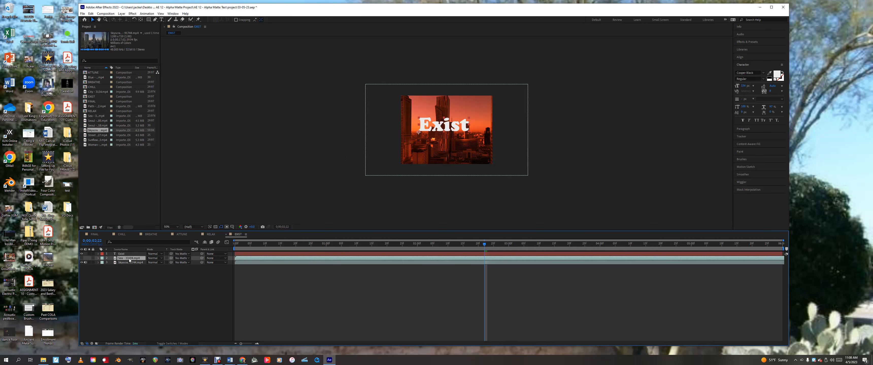
{"action": "left_click", "coordinate": [188, 259]}
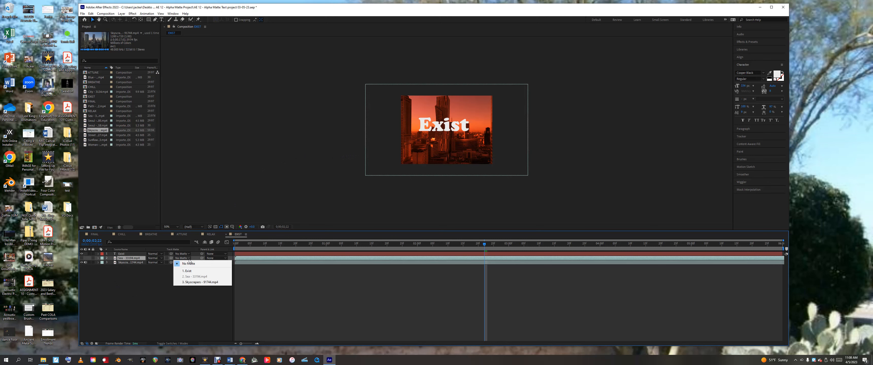
{"action": "left_click", "coordinate": [189, 272]}
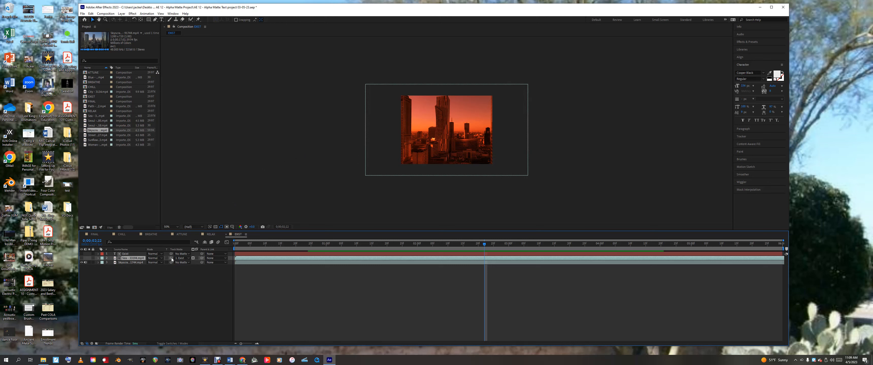
{"action": "left_click", "coordinate": [81, 259]}
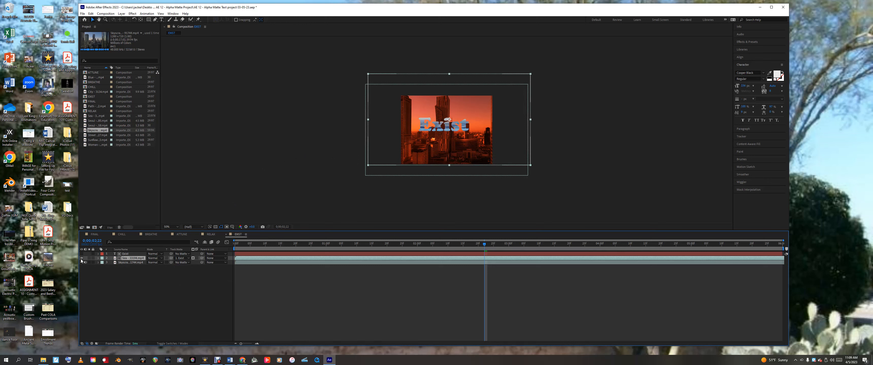
{"action": "left_click", "coordinate": [529, 202]}
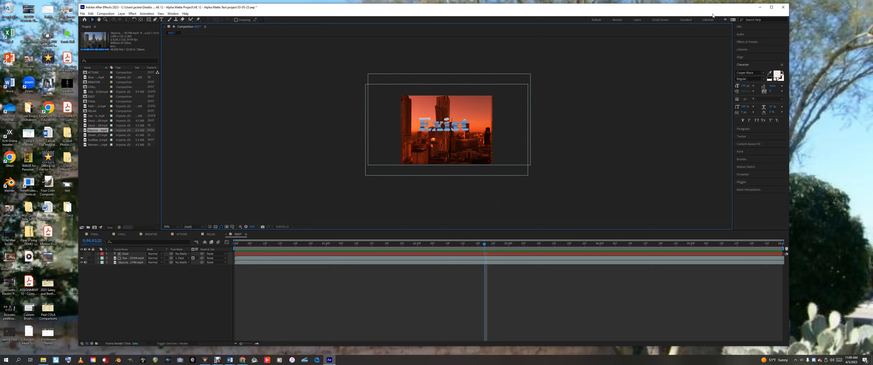
- Apply the Cells animation preset from Synthetics to the Exist text layer and preview the animation
{"action": "left_click", "coordinate": [747, 42]}
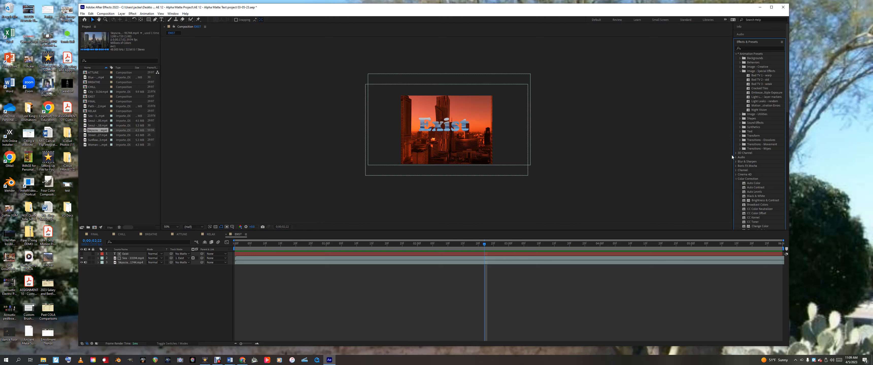
{"action": "left_click", "coordinate": [740, 127]}
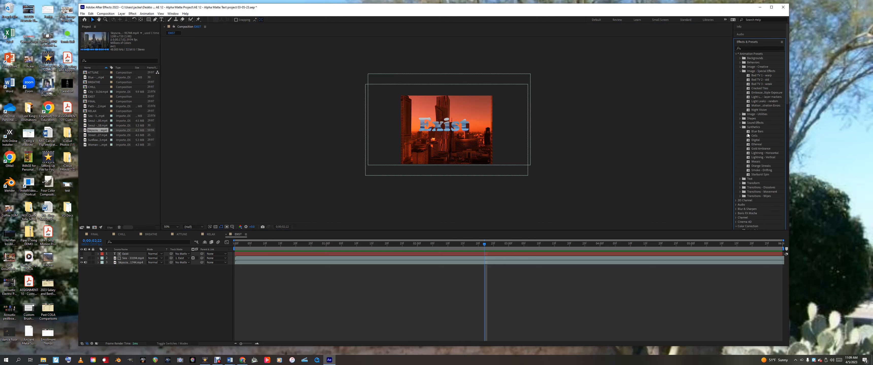
{"action": "left_click", "coordinate": [756, 136]}
{"action": "left_click_drag", "start_coordinate": [755, 136], "coordinate": [254, 253]}
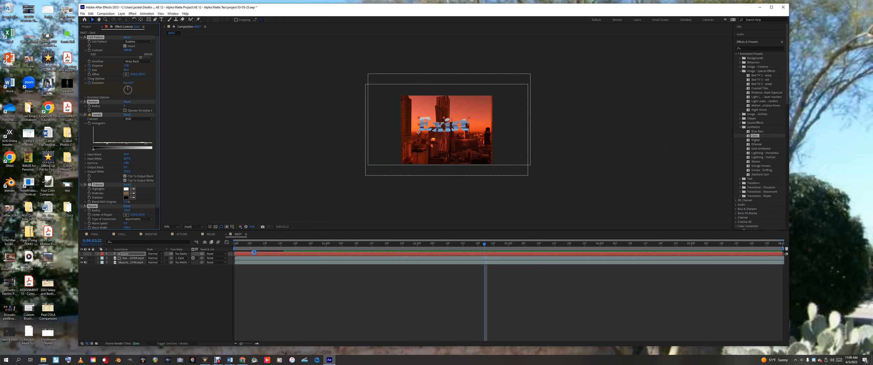
{"action": "key", "text": "space"}
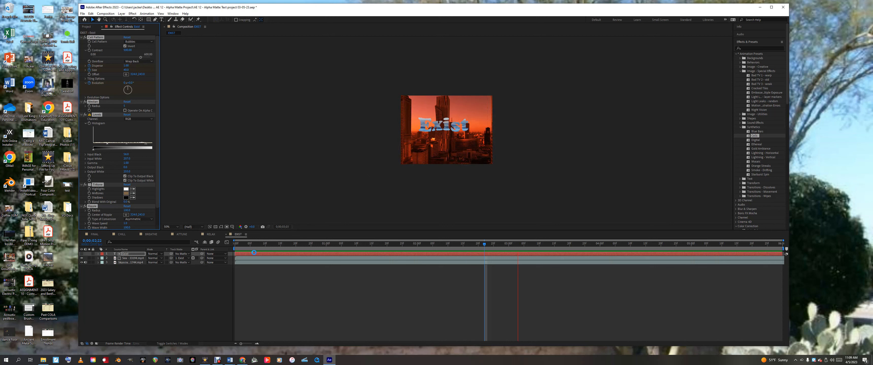
{"action": "key", "text": "space"}
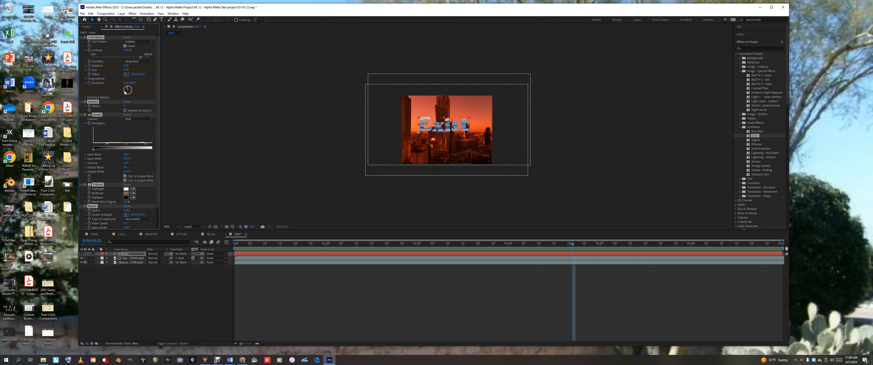
- Rotate the Cell Pattern's Evolution angle on the Exist layer and preview the animation
{"action": "left_click_drag", "start_coordinate": [132, 87], "coordinate": [143, 83]}
{"action": "key", "text": "space"}
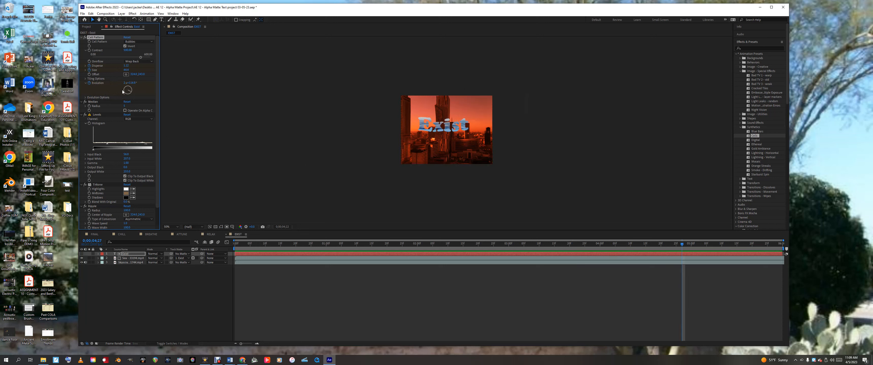
{"action": "key", "text": "space"}
- Shift the Cell Pattern's horizontal Offset and adjust its Disperse value on the Exist layer, previewing the result
{"action": "left_click_drag", "start_coordinate": [443, 126], "coordinate": [458, 127]}
{"action": "key", "text": "space"}
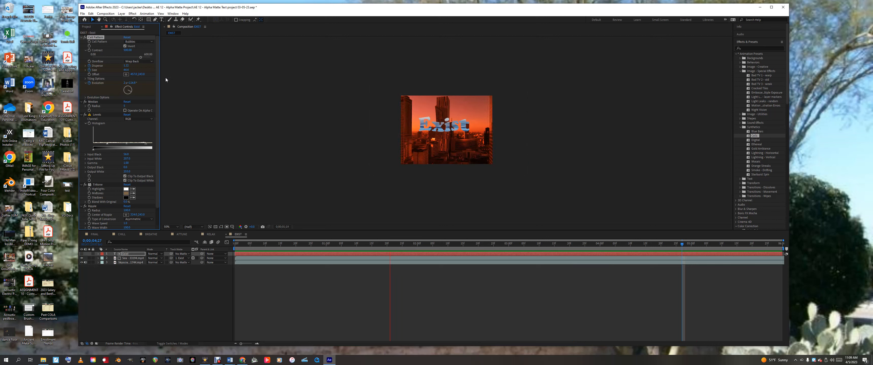
{"action": "key", "text": "space"}
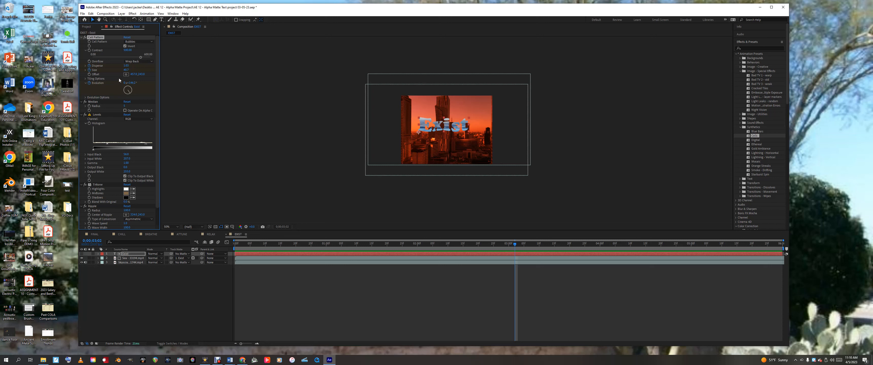
{"action": "left_click_drag", "start_coordinate": [126, 65], "coordinate": [142, 66]}
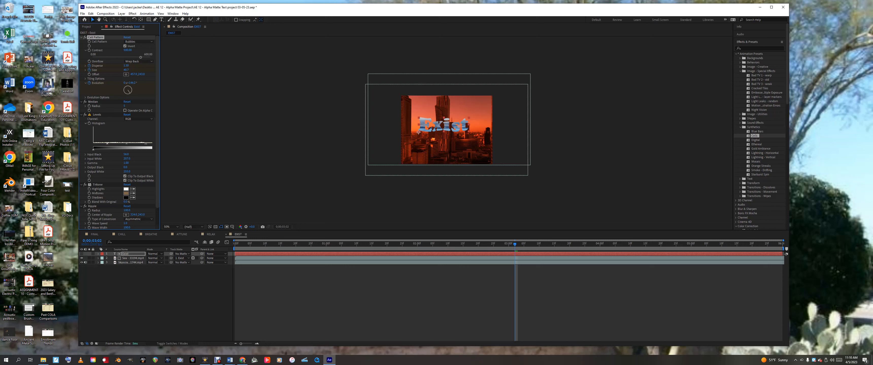
{"action": "key", "text": "space"}
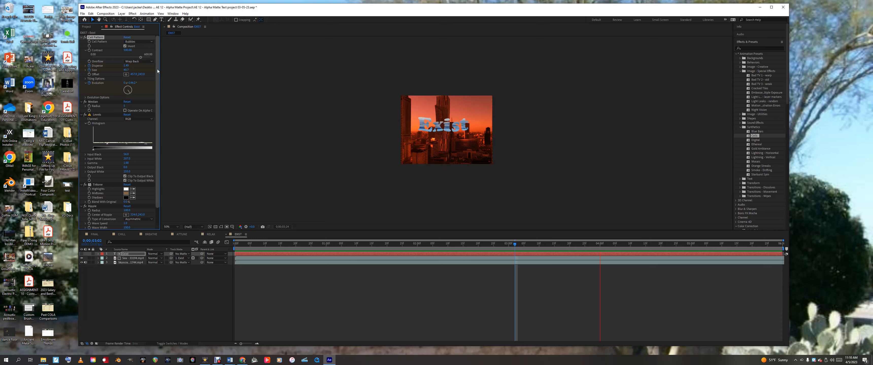
- Try Symmetric as the Ripple effect's Type of Conversion on the Exist layer, previewing it against Asymmetric
{"action": "key", "text": "space"}
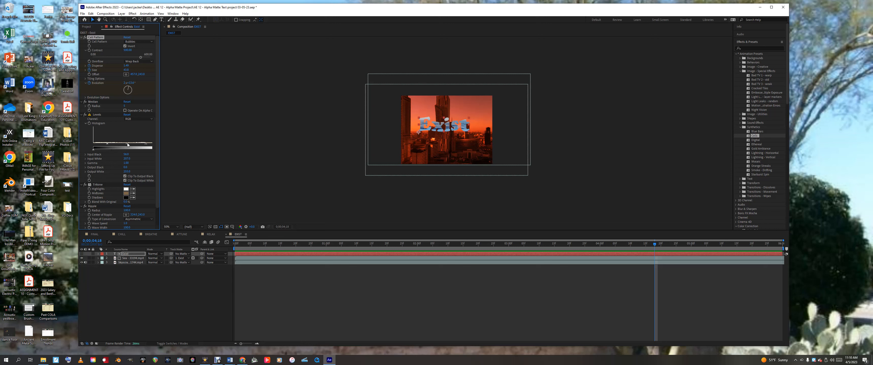
{"action": "left_click_drag", "start_coordinate": [128, 145], "coordinate": [127, 147]}
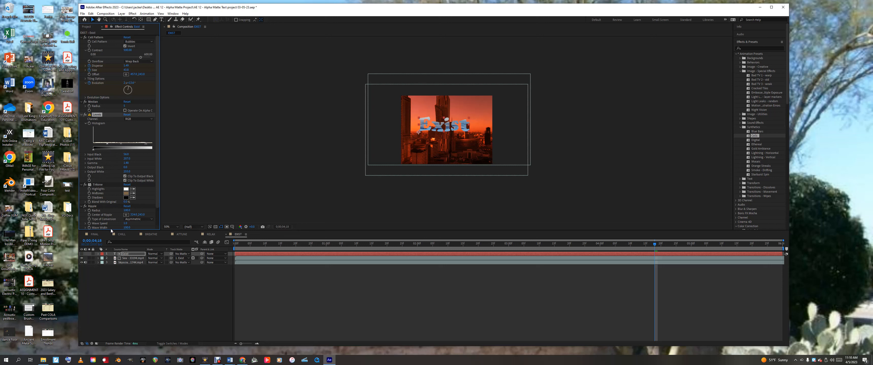
{"action": "left_click", "coordinate": [137, 219]}
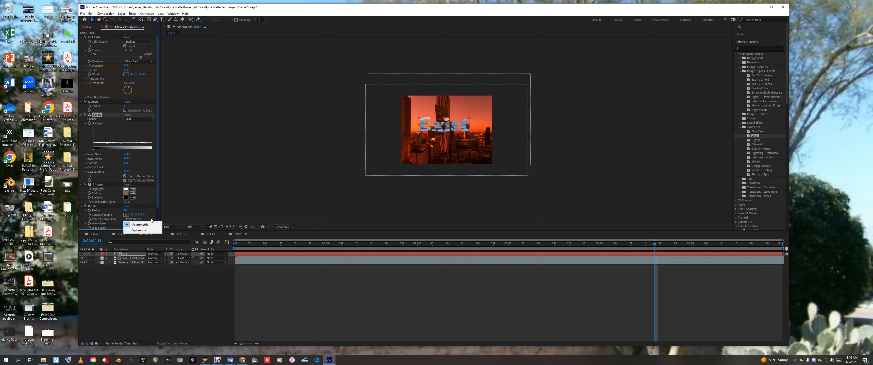
{"action": "left_click", "coordinate": [146, 232]}
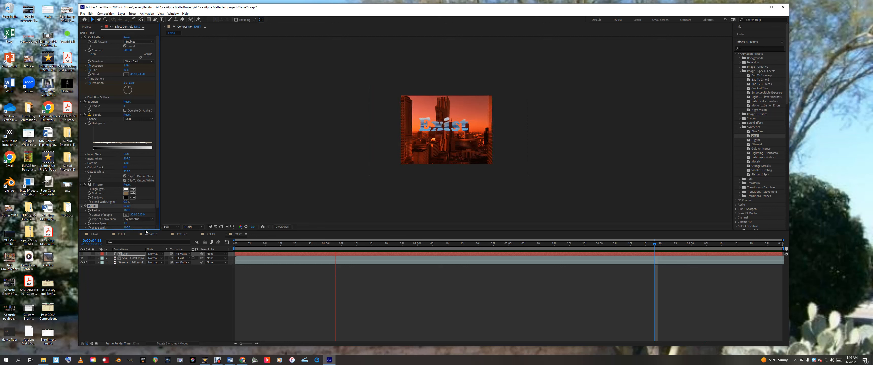
{"action": "key", "text": "space"}
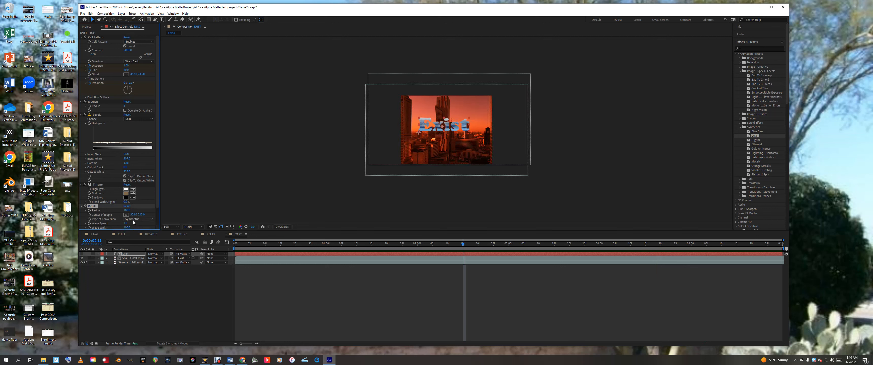
{"action": "left_click", "coordinate": [135, 220]}
{"action": "left_click", "coordinate": [137, 225]}
{"action": "key", "text": "space"}
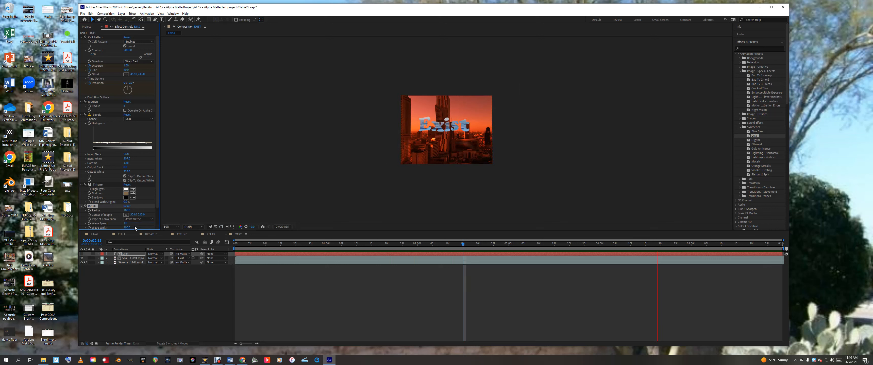
{"action": "key", "text": "space"}
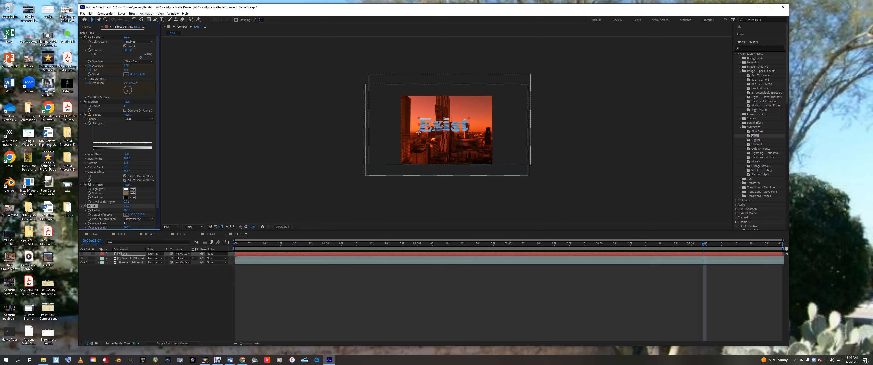
- Lower the Ripple effect's Wave Speed on the Exist layer and preview the animation
{"action": "left_click_drag", "start_coordinate": [125, 224], "coordinate": [124, 224]}
{"action": "key", "text": "space"}
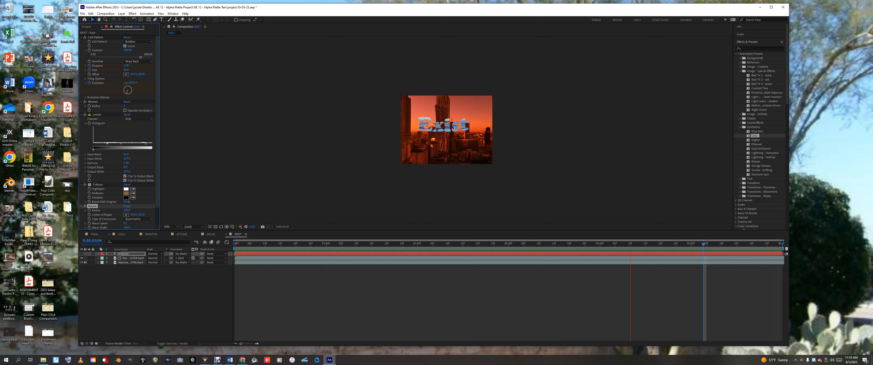
{"action": "key", "text": "space"}
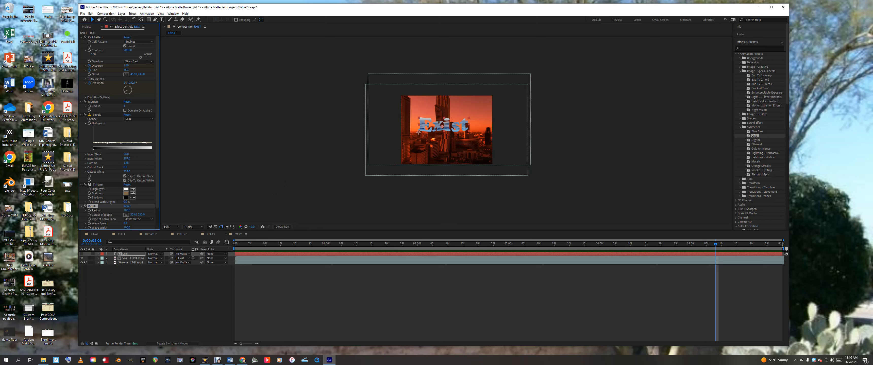
- Return to the start of the composition and enlarge the Exist text by raising its Scale proportionally
{"action": "key", "text": "Home"}
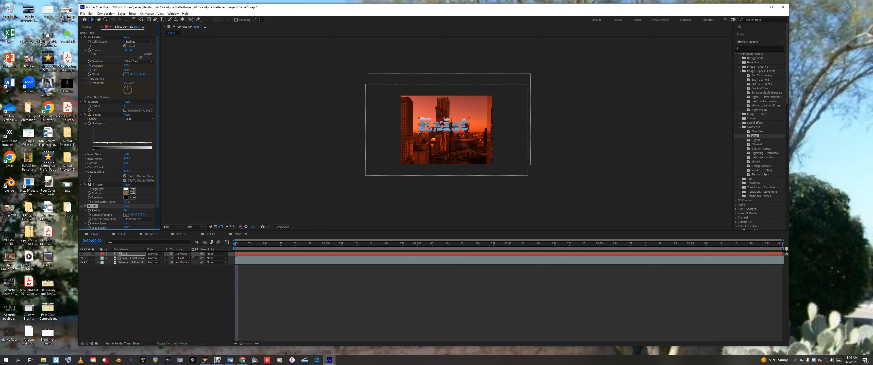
{"action": "left_click", "coordinate": [98, 254]}
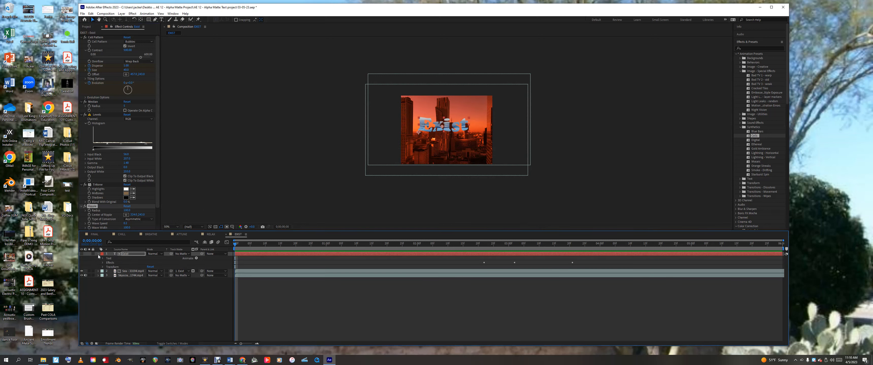
{"action": "left_click", "coordinate": [103, 267]}
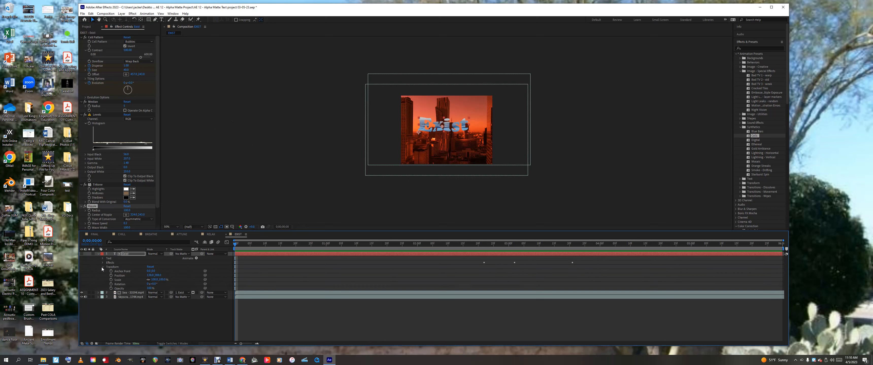
{"action": "left_click_drag", "start_coordinate": [156, 279], "coordinate": [173, 279]}
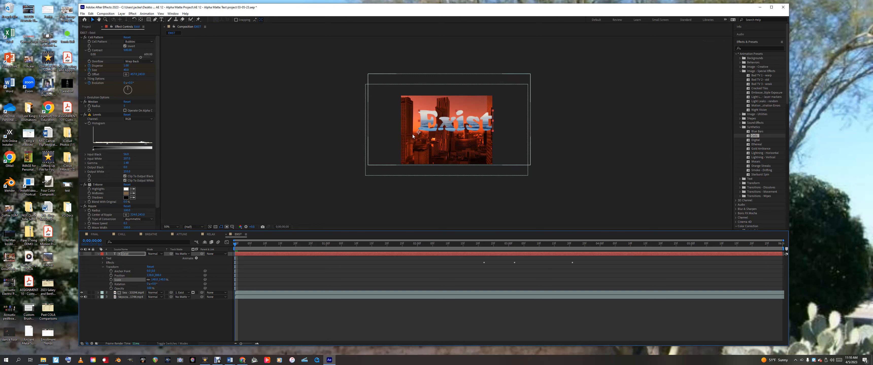
- Keyframe the Exist text's Position from beyond the frame's upper-left corner at the start to the frame's upper middle at 0:00:01:25
{"action": "left_click_drag", "start_coordinate": [469, 123], "coordinate": [392, 85]}
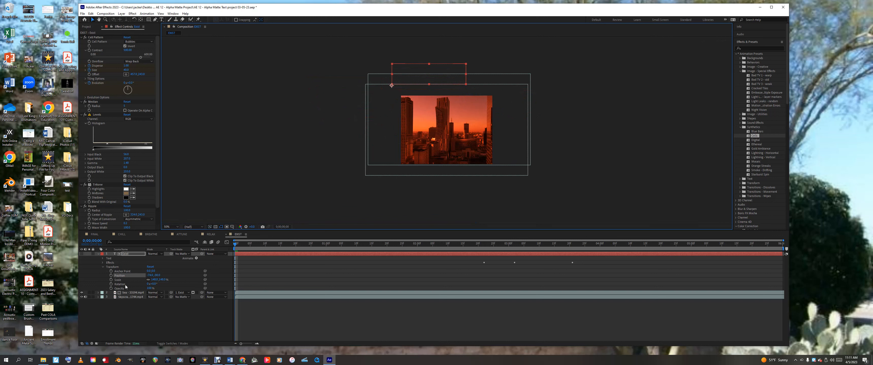
{"action": "left_click", "coordinate": [111, 276]}
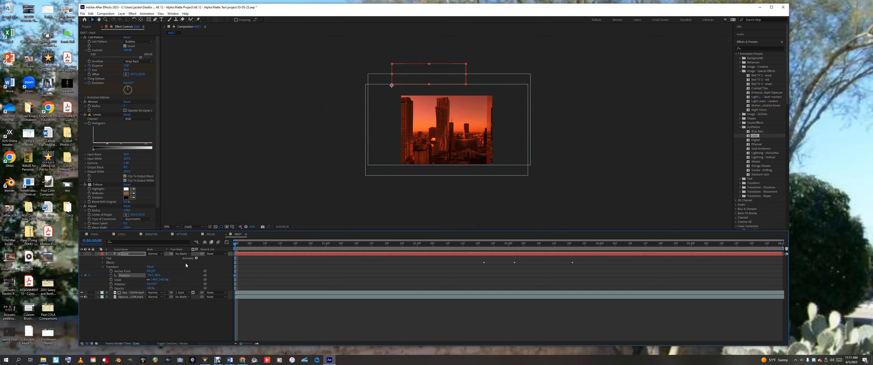
{"action": "left_click_drag", "start_coordinate": [235, 244], "coordinate": [402, 248]}
{"action": "left_click_drag", "start_coordinate": [410, 77], "coordinate": [430, 117]}
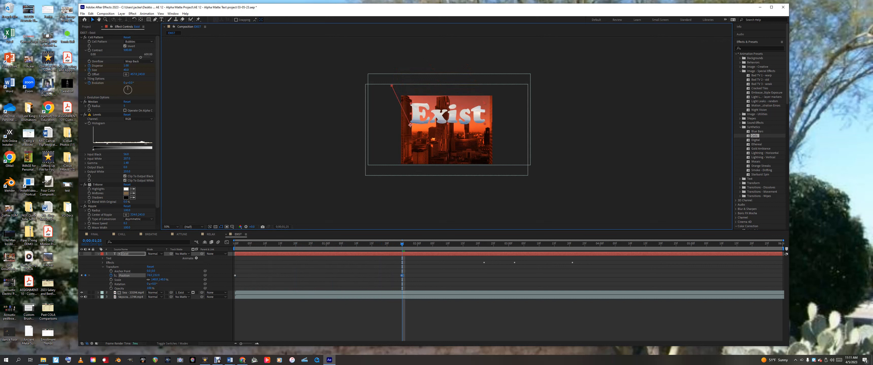
- Add a Position keyframe at 0:00:03:00 with the Exist text moved slightly lower, and preview the animation
{"action": "left_click_drag", "start_coordinate": [403, 247], "coordinate": [510, 247]}
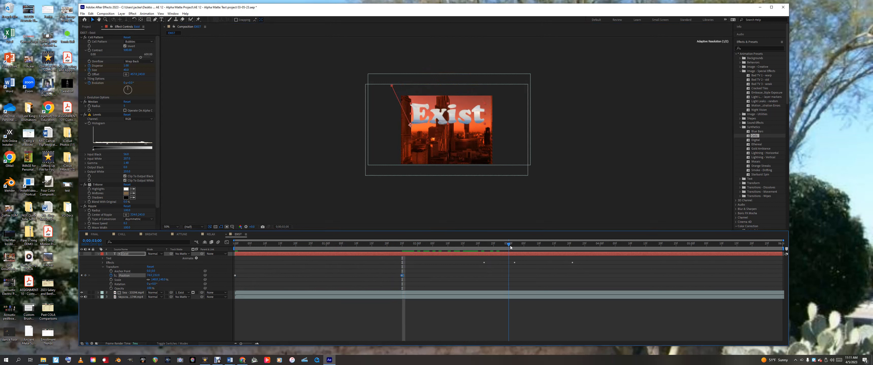
{"action": "left_click_drag", "start_coordinate": [437, 116], "coordinate": [436, 126]}
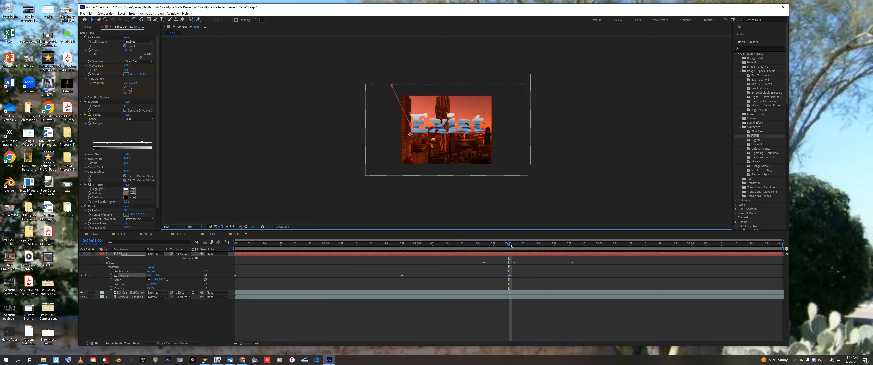
{"action": "key", "text": "Home"}
{"action": "key", "text": "space"}
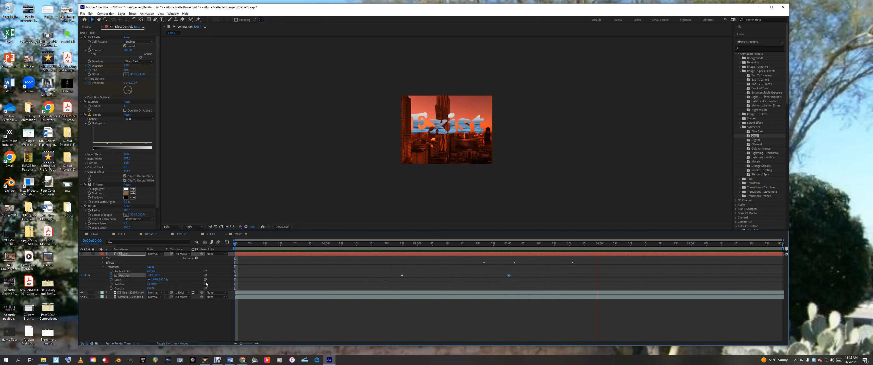
{"action": "key", "text": "space"}
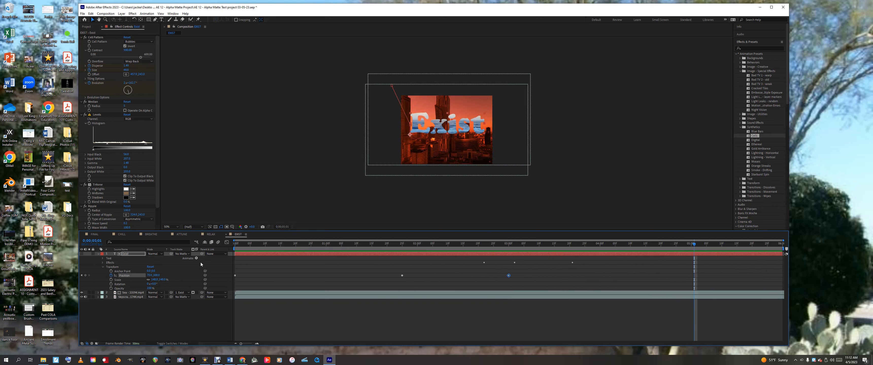
- Keyframe the Exist text's Scale at its first size, stretching the letters taller vertically at 0:00:02:24
{"action": "left_click", "coordinate": [235, 276]}
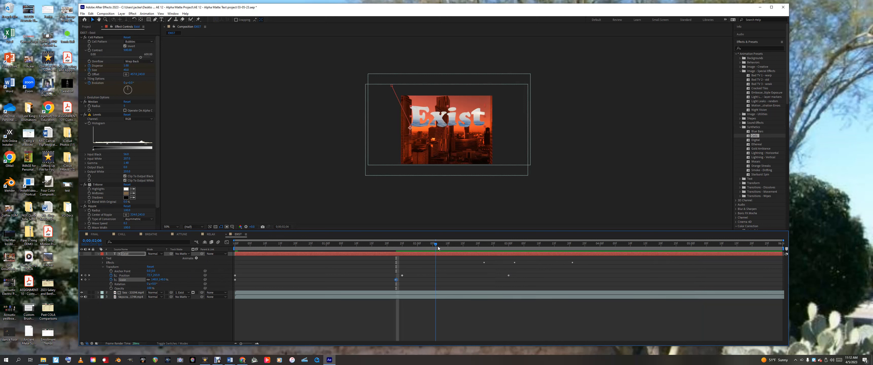
{"action": "left_click_drag", "start_coordinate": [436, 248], "coordinate": [491, 251]}
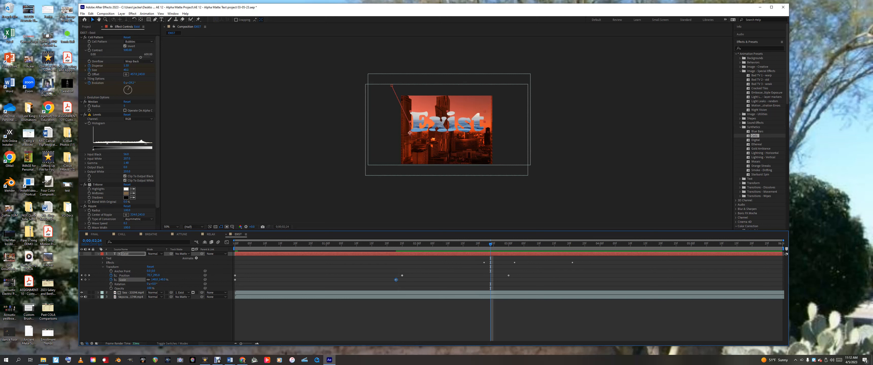
{"action": "left_click_drag", "start_coordinate": [156, 279], "coordinate": [156, 280]}
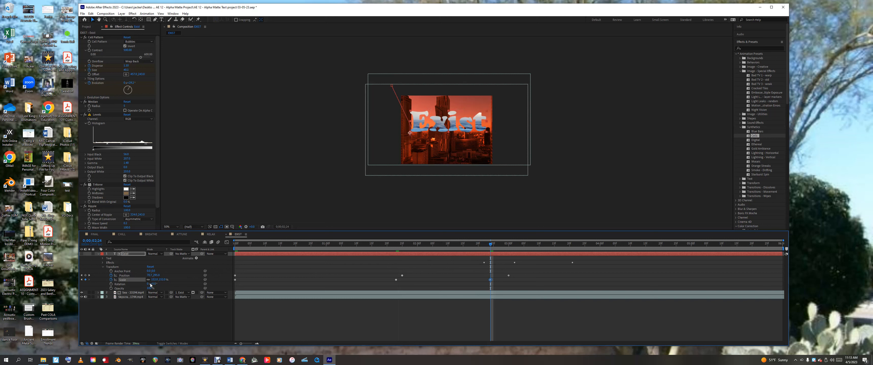
{"action": "left_click_drag", "start_coordinate": [163, 280], "coordinate": [178, 280]}
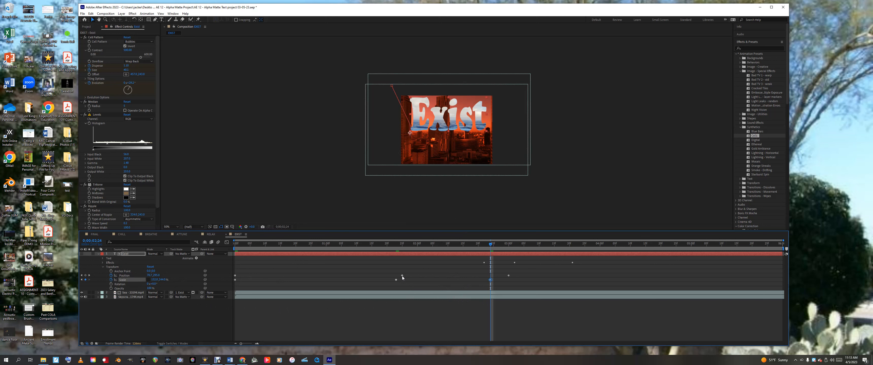
- Replace the Exist text's last Position keyframe with one at 0:00:02:24 that places the text lower, and preview the animation
{"action": "left_click", "coordinate": [493, 244]}
{"action": "mouse_move", "coordinate": [497, 245]}
{"action": "left_mouse_down"}
{"action": "mouse_move", "coordinate": [506, 247]}
{"action": "mouse_move", "coordinate": [490, 248]}
{"action": "left_mouse_up"}
{"action": "left_click", "coordinate": [509, 276]}
{"action": "key", "text": "Delete"}
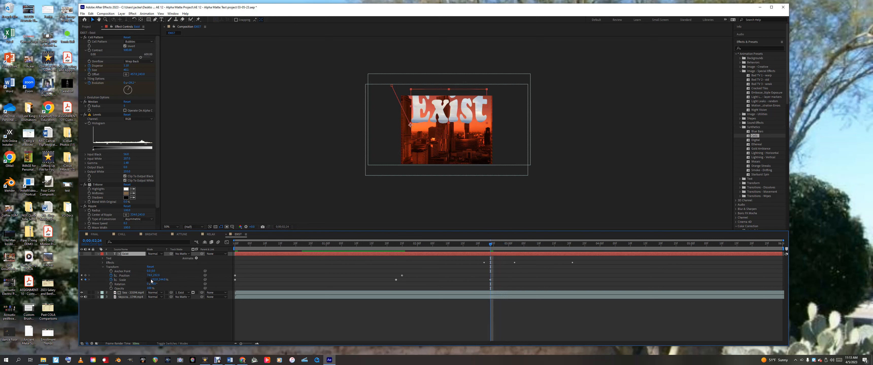
{"action": "left_click_drag", "start_coordinate": [157, 276], "coordinate": [183, 275]}
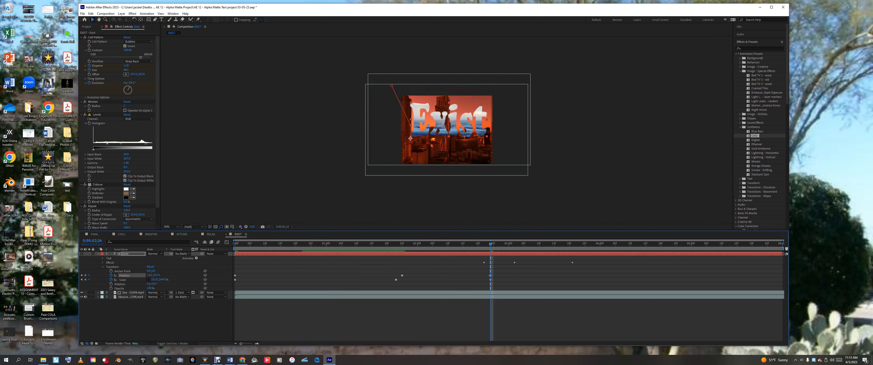
{"action": "key", "text": "space"}
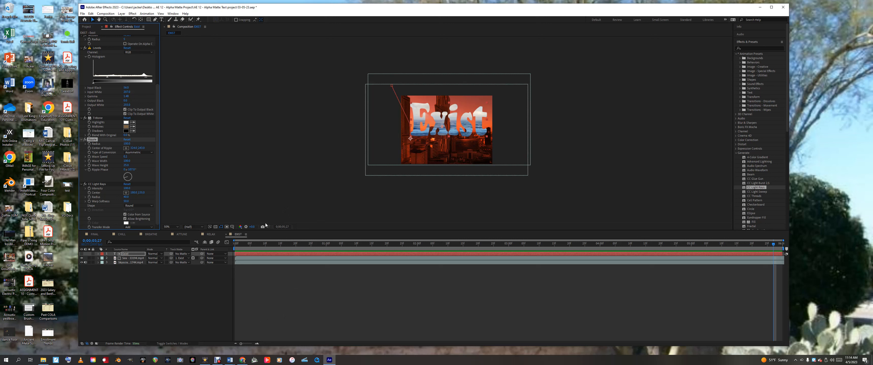
- Open the FINAL composition and add the ATTUNE and BREATHE compositions as layers, with BREATHE below ATTUNE
{"action": "left_click", "coordinate": [86, 27]}
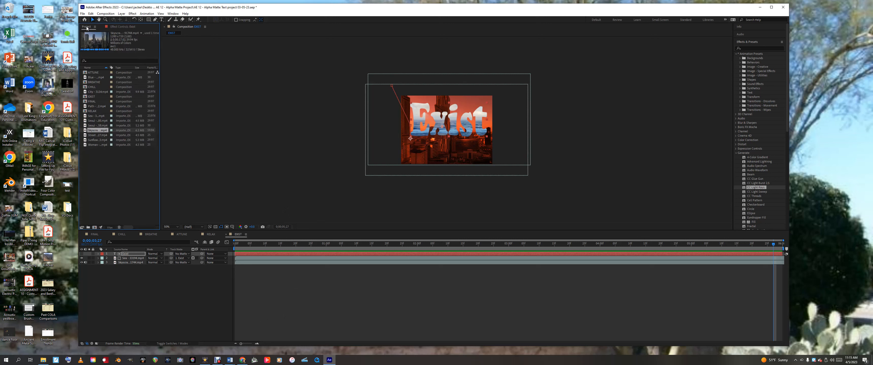
{"action": "left_click", "coordinate": [95, 235]}
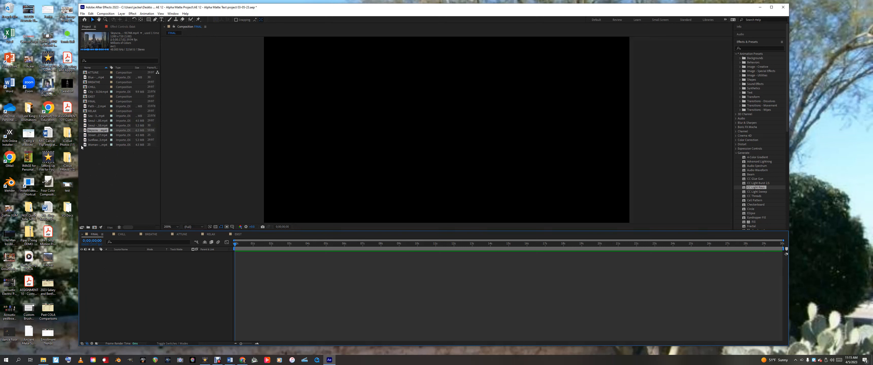
{"action": "left_click_drag", "start_coordinate": [95, 74], "coordinate": [117, 272]}
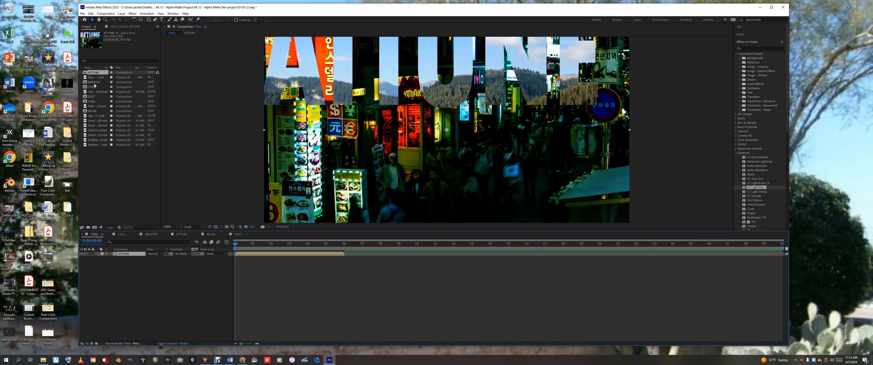
{"action": "left_click_drag", "start_coordinate": [94, 82], "coordinate": [120, 292]}
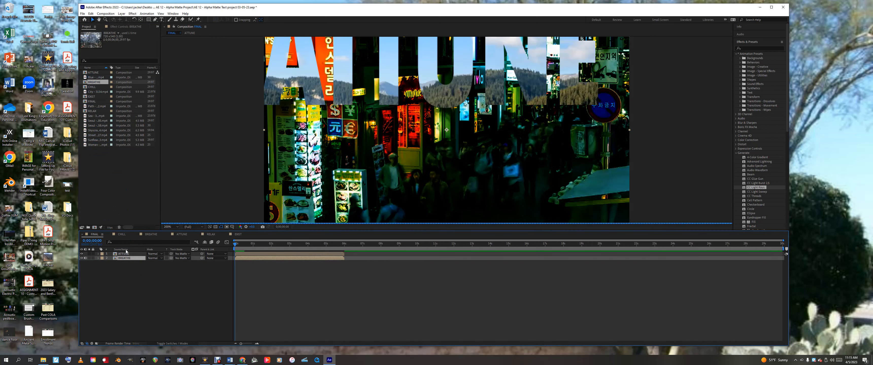
- Test the layer order, keep BREATHE beneath ATTUNE, and shift BREATHE to start where ATTUNE ends at 6 seconds
{"action": "left_click_drag", "start_coordinate": [126, 262], "coordinate": [124, 265]}
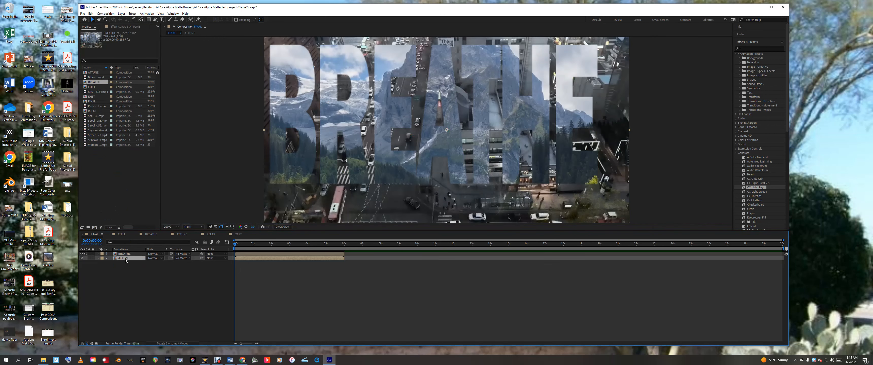
{"action": "left_click_drag", "start_coordinate": [126, 253], "coordinate": [126, 264]}
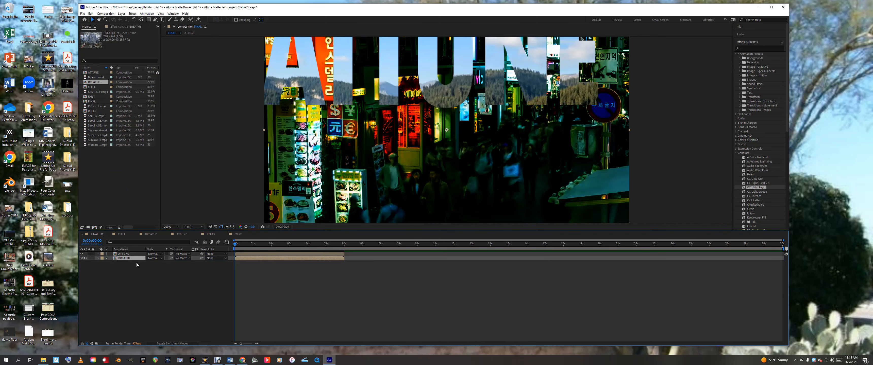
{"action": "left_click_drag", "start_coordinate": [250, 259], "coordinate": [363, 267]}
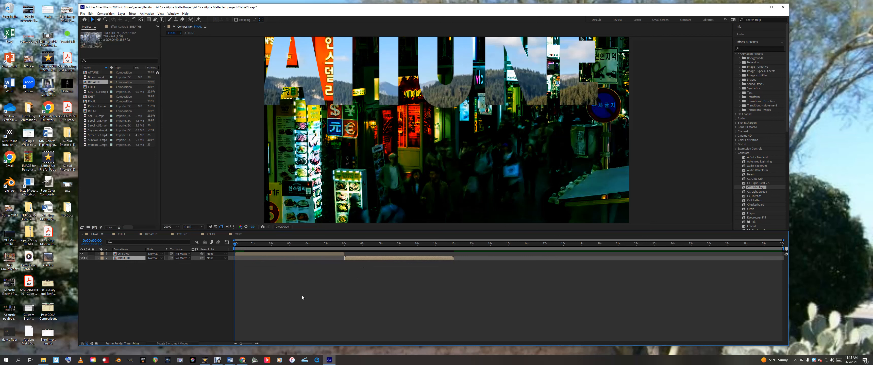
{"action": "left_click", "coordinate": [123, 285]}
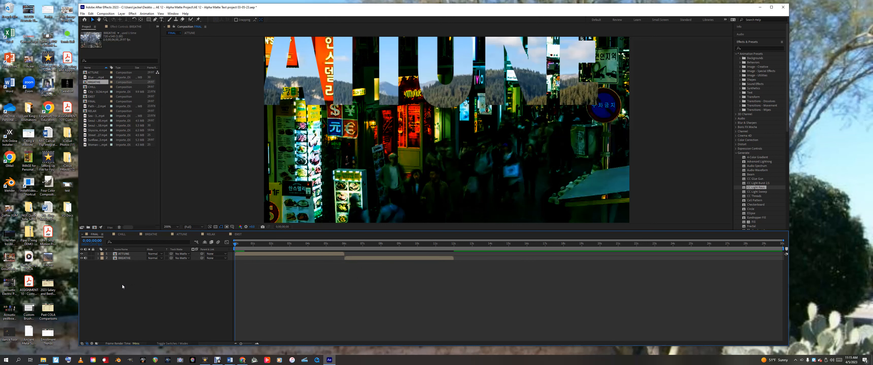
- Add the CHILL composition beneath BREATHE in the FINAL timeline and shift it to start where BREATHE ends at 12 seconds
{"action": "left_click", "coordinate": [93, 87]}
{"action": "left_click_drag", "start_coordinate": [92, 89], "coordinate": [165, 278]}
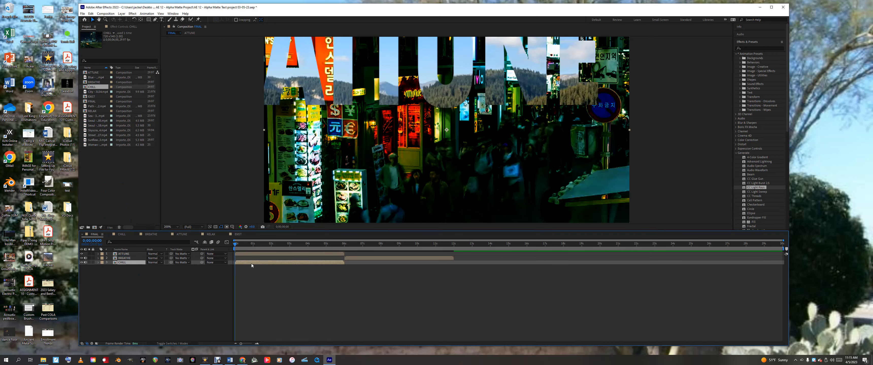
{"action": "left_click_drag", "start_coordinate": [252, 265], "coordinate": [469, 281]}
{"action": "left_click", "coordinate": [117, 287]}
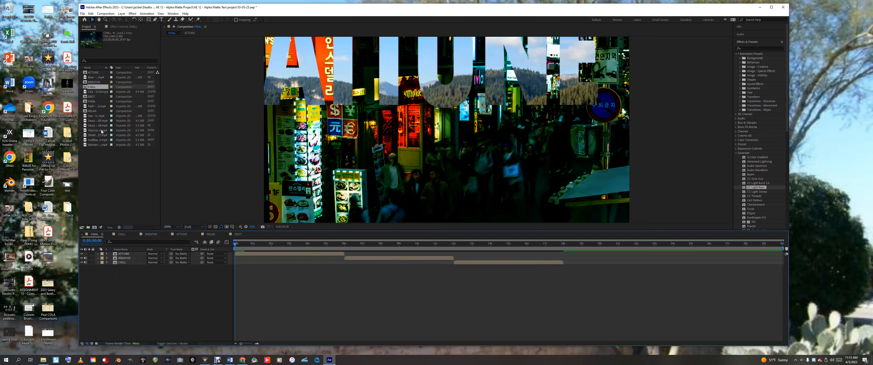
- Add the RELAX composition beneath CHILL in the FINAL timeline and shift it to start where CHILL ends at 18 seconds
{"action": "left_click", "coordinate": [93, 112]}
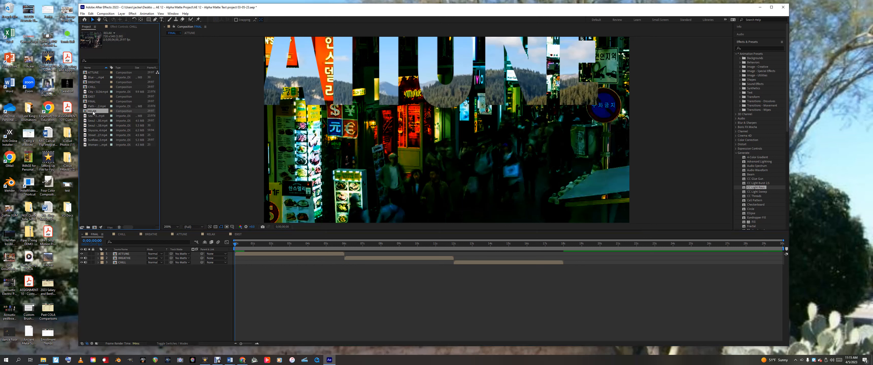
{"action": "left_click_drag", "start_coordinate": [94, 113], "coordinate": [123, 267]}
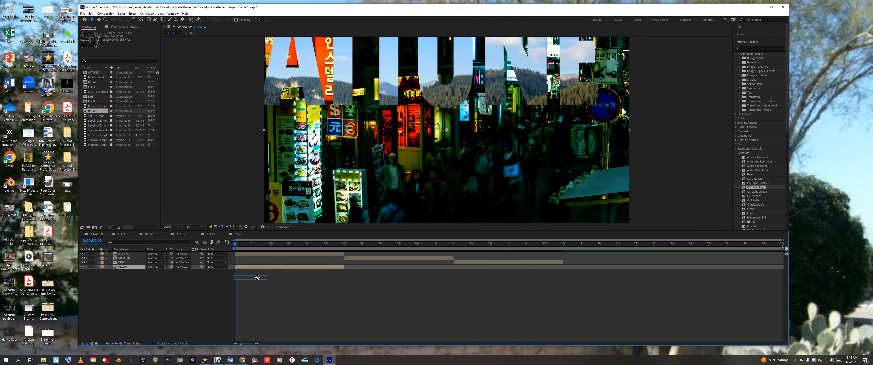
{"action": "left_click_drag", "start_coordinate": [308, 282], "coordinate": [169, 275]}
{"action": "left_click_drag", "start_coordinate": [257, 267], "coordinate": [587, 273]}
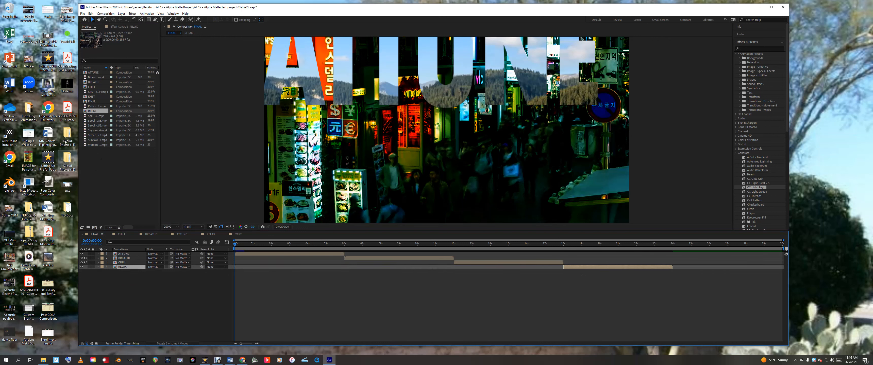
- Add the EXIST composition as the lowest layer of FINAL, shift it to start where RELAX ends at 24 seconds, and deselect it
{"action": "left_click", "coordinate": [92, 97]}
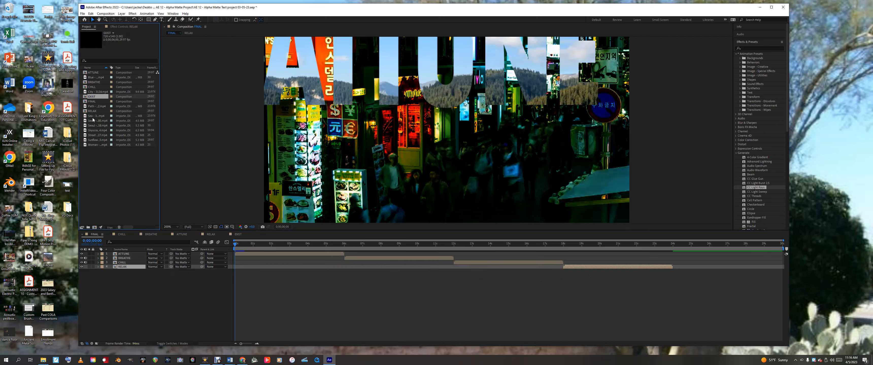
{"action": "left_click_drag", "start_coordinate": [95, 98], "coordinate": [135, 287]}
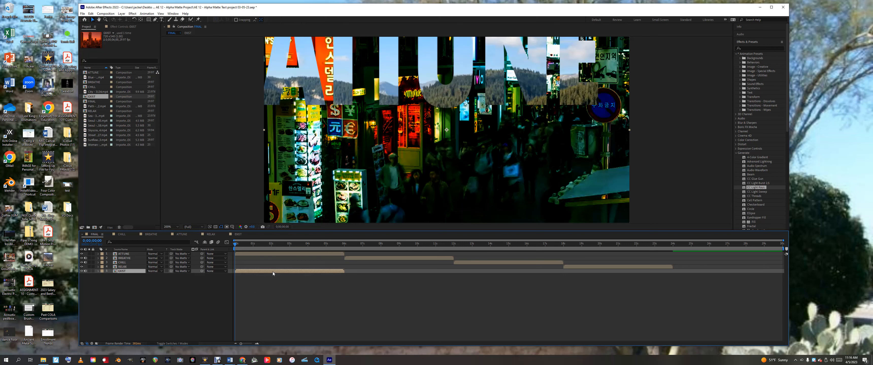
{"action": "left_click_drag", "start_coordinate": [272, 271], "coordinate": [712, 283]}
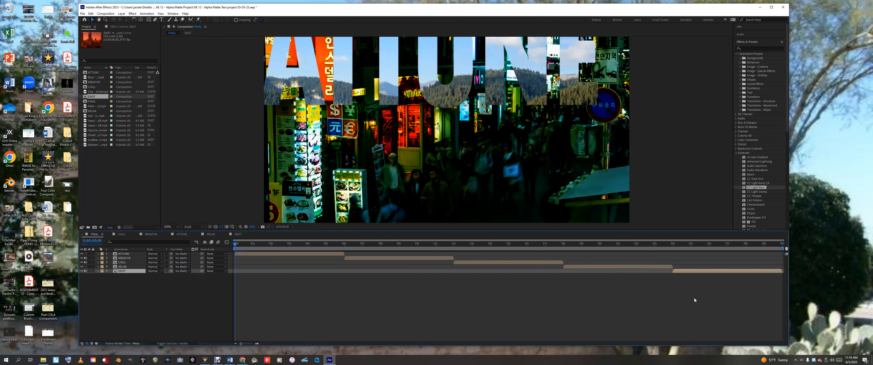
{"action": "left_click", "coordinate": [420, 340]}
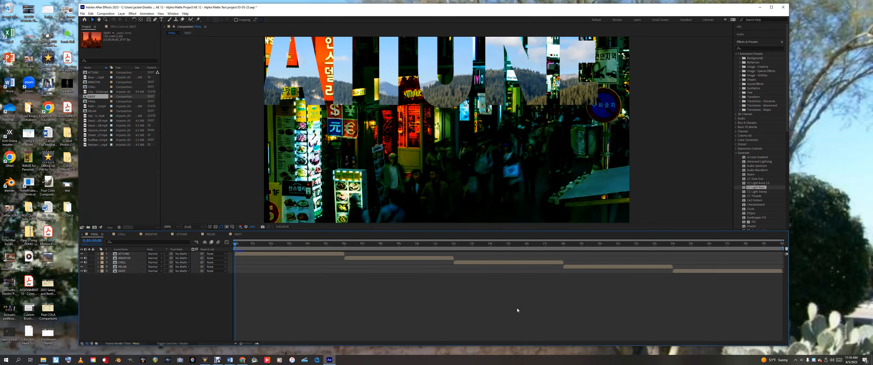
- Preview the assembled FINAL composition from the beginning with its whole frame in view
{"action": "left_click", "coordinate": [105, 19]}
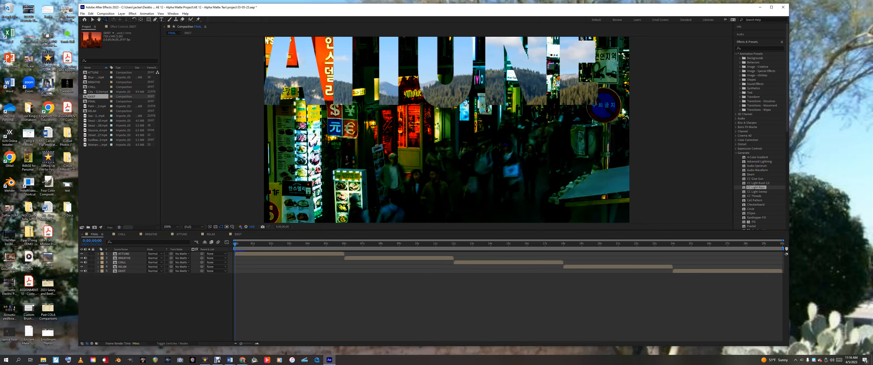
{"action": "left_click", "coordinate": [285, 127], "text": "alt"}
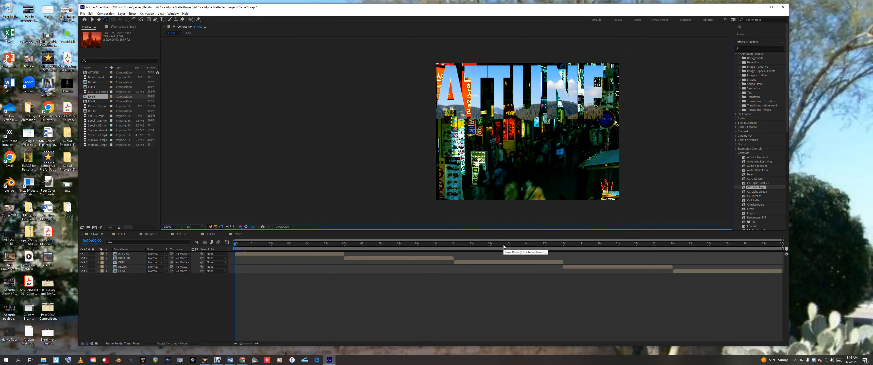
{"action": "key", "text": "space"}
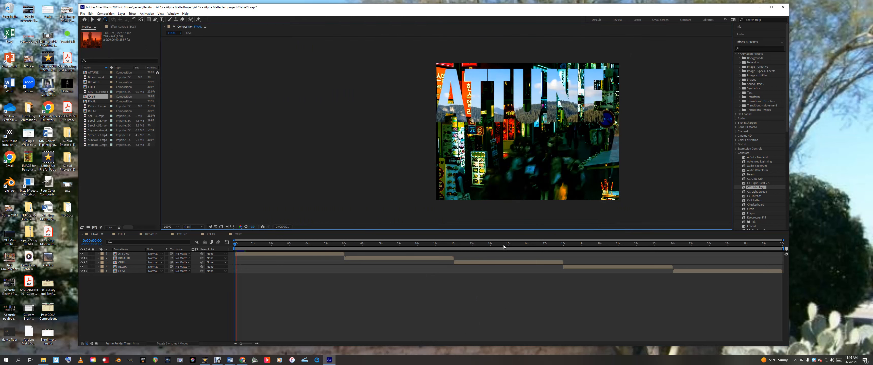